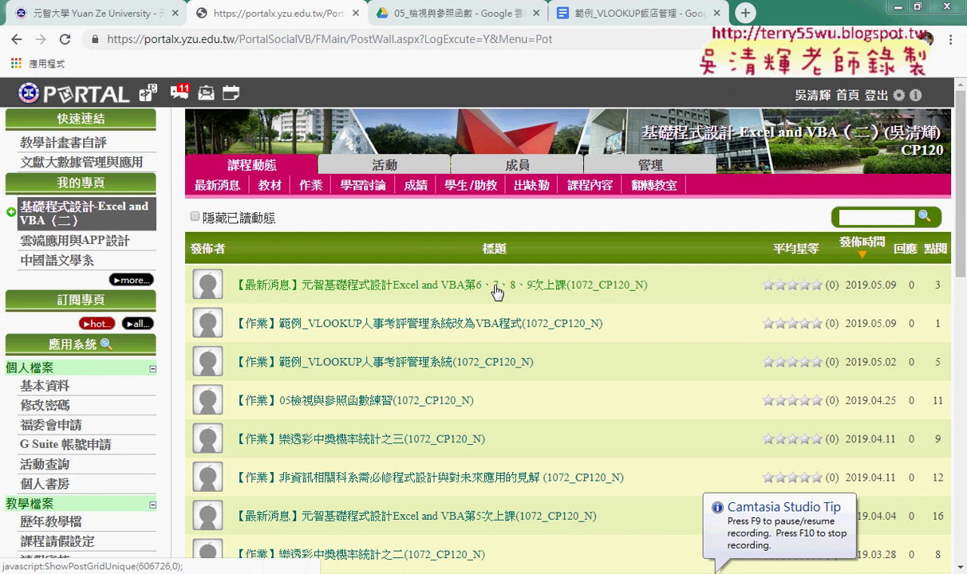
Expand the lessons 6–9 announcement and highlight its lesson list from 第6次 to 第9次
{"action": "left_click", "coordinate": [496, 292]}
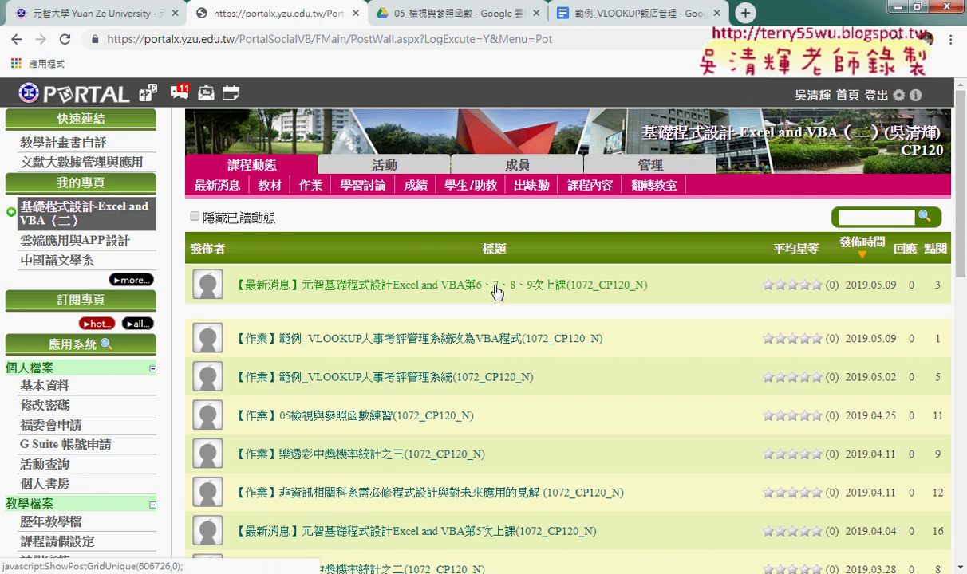
{"action": "scroll", "coordinate": [495, 292], "scroll_direction": "down", "scroll_amount": 2}
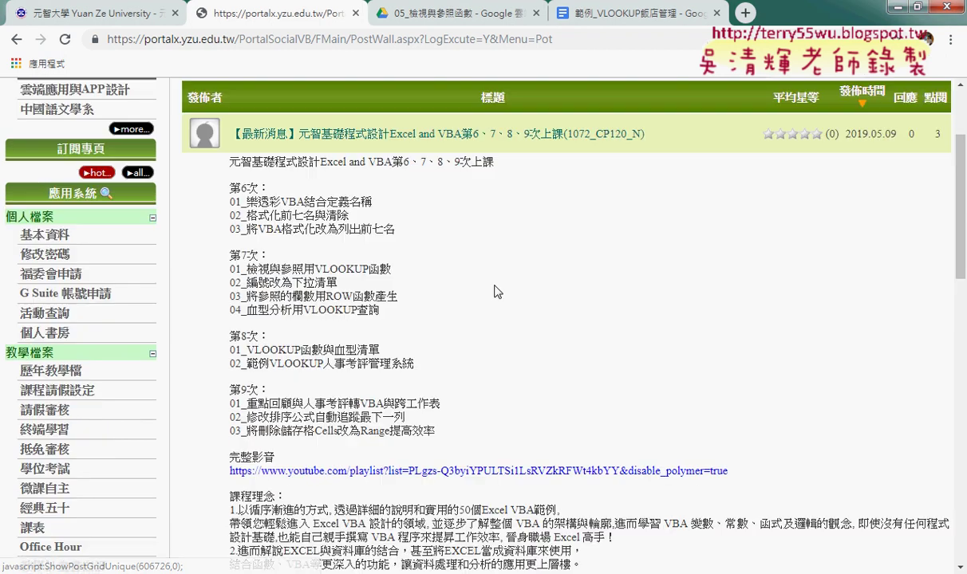
{"action": "mouse_move", "coordinate": [435, 431]}
{"action": "left_mouse_down"}
{"action": "mouse_move", "coordinate": [230, 409]}
{"action": "mouse_move", "coordinate": [226, 384]}
{"action": "left_mouse_up"}
{"action": "left_click", "coordinate": [262, 264]}
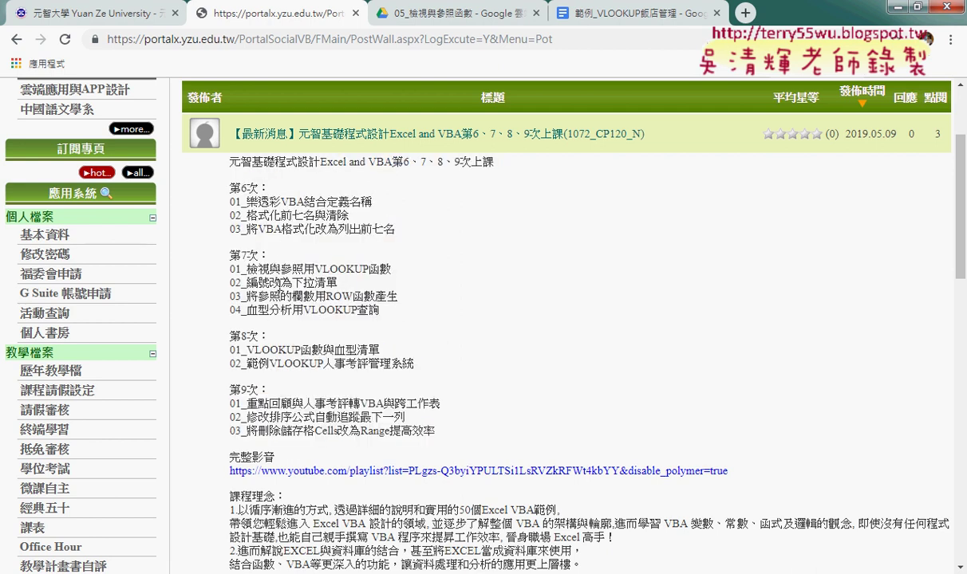
{"action": "mouse_move", "coordinate": [435, 431]}
{"action": "left_mouse_down"}
{"action": "mouse_move", "coordinate": [230, 201]}
{"action": "mouse_move", "coordinate": [229, 185]}
{"action": "left_mouse_up"}
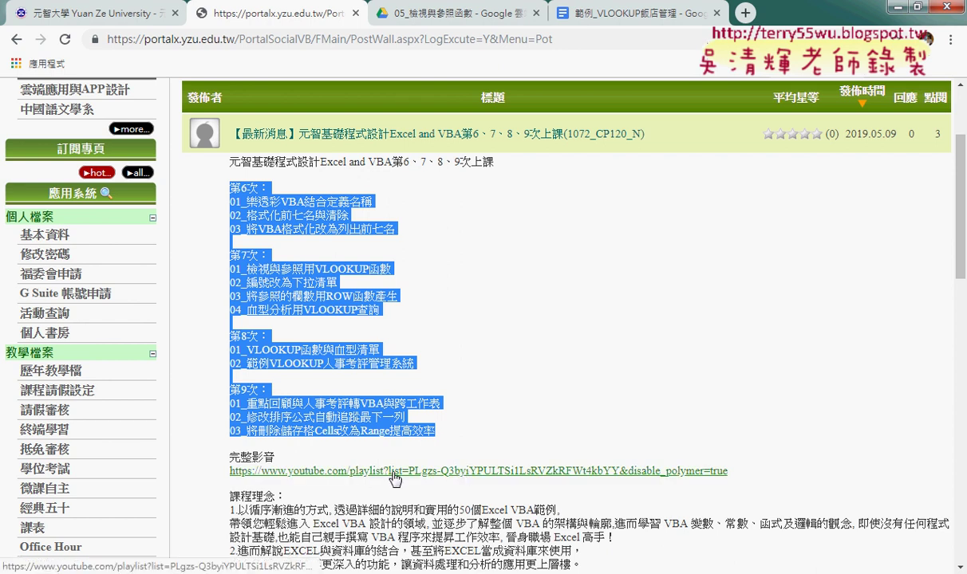
Open the full-video playlist link in a new tab and scroll through its lesson videos
{"action": "left_click", "coordinate": [447, 473]}
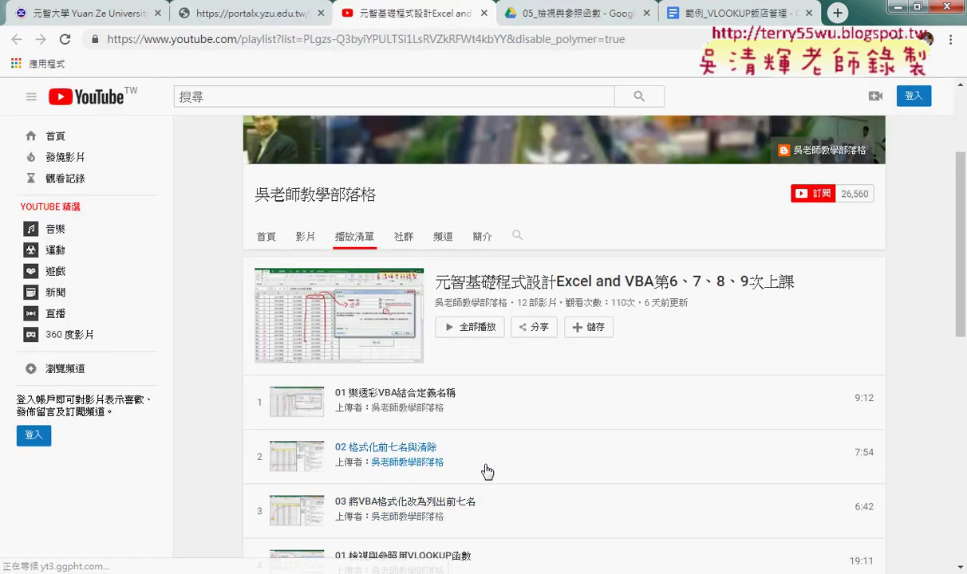
{"action": "scroll", "coordinate": [666, 428], "scroll_direction": "down", "scroll_amount": 2}
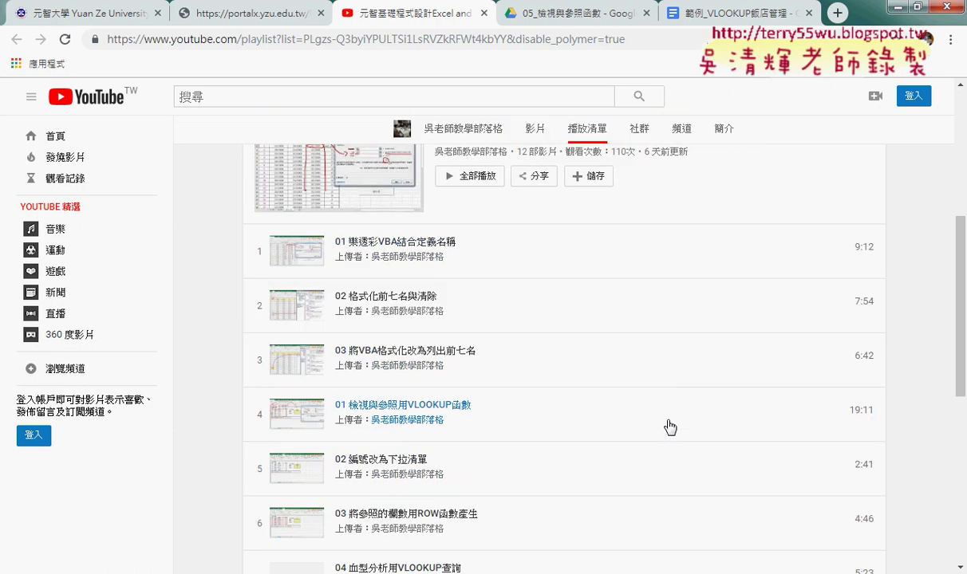
{"action": "scroll", "coordinate": [668, 428], "scroll_direction": "down", "scroll_amount": 2}
{"action": "scroll", "coordinate": [671, 428], "scroll_direction": "down", "scroll_amount": 1}
{"action": "scroll", "coordinate": [670, 428], "scroll_direction": "down", "scroll_amount": 2}
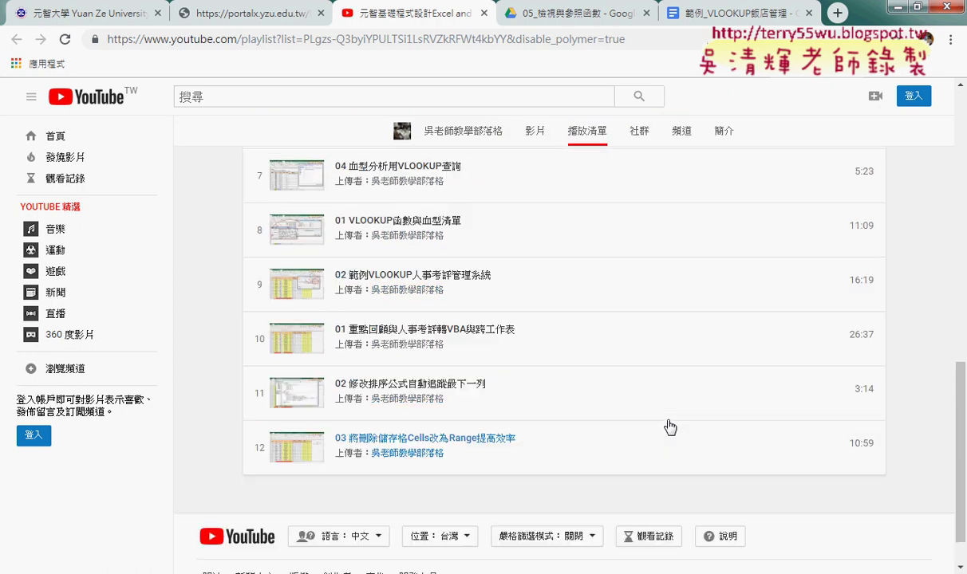
{"action": "scroll", "coordinate": [670, 428], "scroll_direction": "up", "scroll_amount": 5}
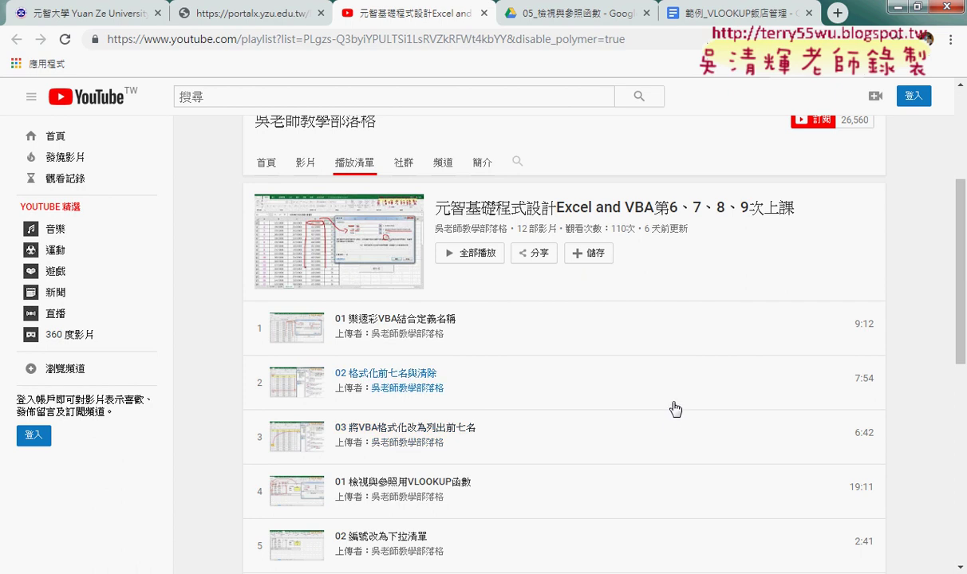
Highlight the playlist's 110次 view count, then dismiss the audio device notification
{"action": "double_click", "coordinate": [623, 228]}
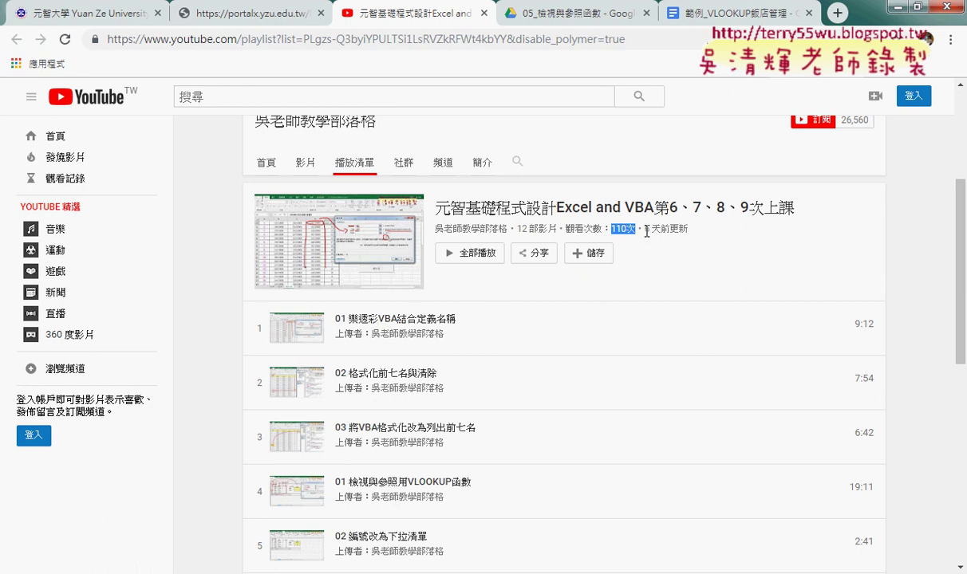
{"action": "scroll", "coordinate": [694, 235], "scroll_direction": "up", "scroll_amount": 1}
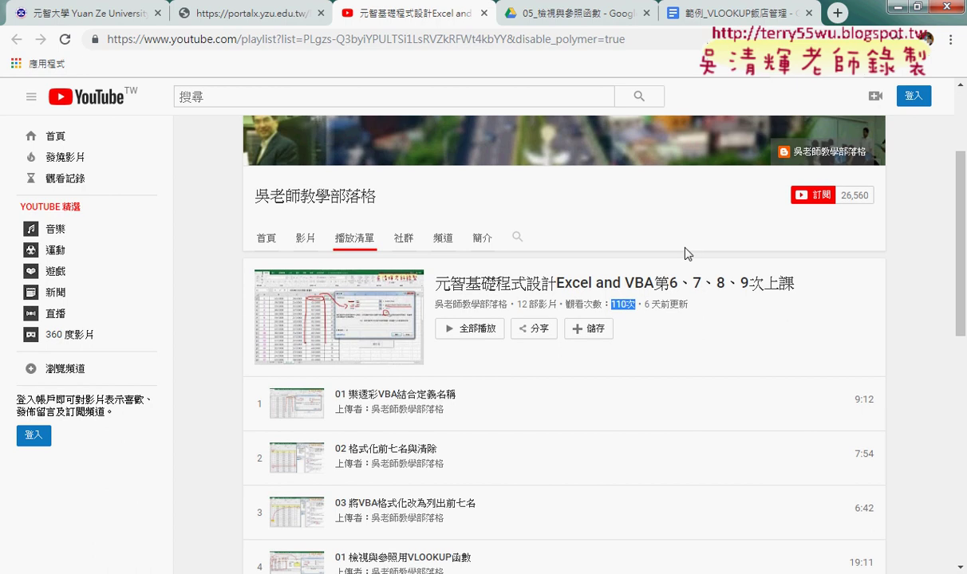
{"action": "left_click", "coordinate": [632, 304]}
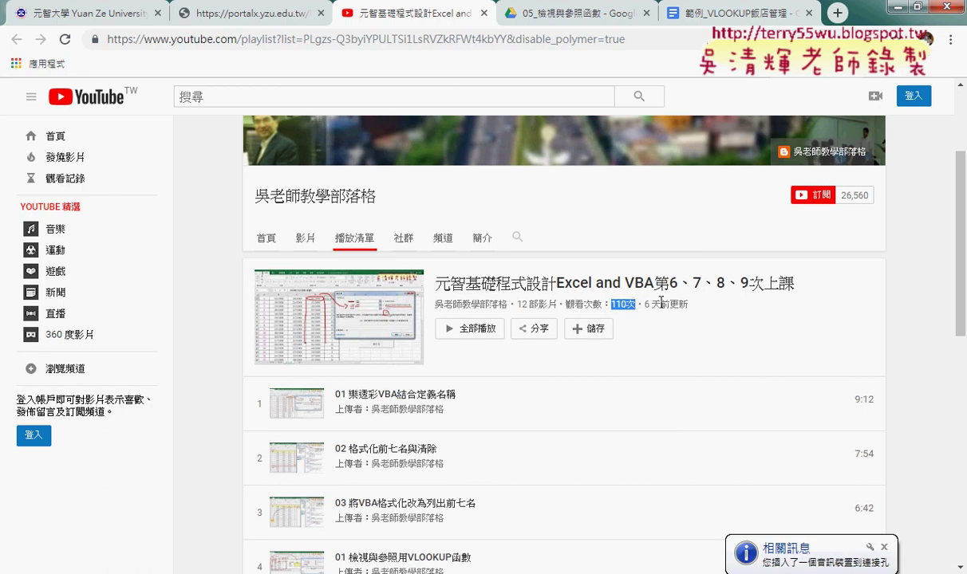
{"action": "left_click", "coordinate": [884, 558]}
{"action": "scroll", "coordinate": [485, 263], "scroll_direction": "down", "scroll_amount": 2}
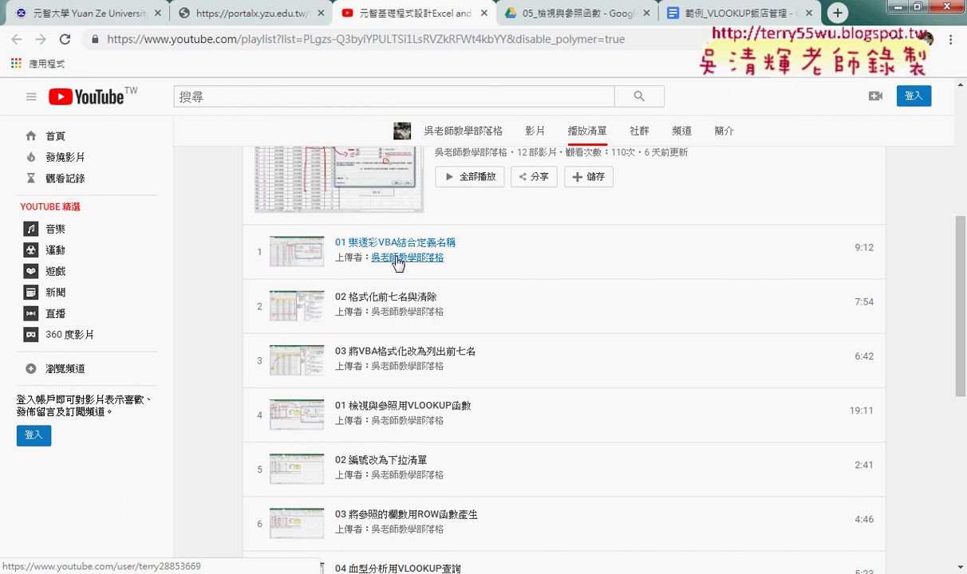
{"action": "scroll", "coordinate": [399, 256], "scroll_direction": "down", "scroll_amount": 2}
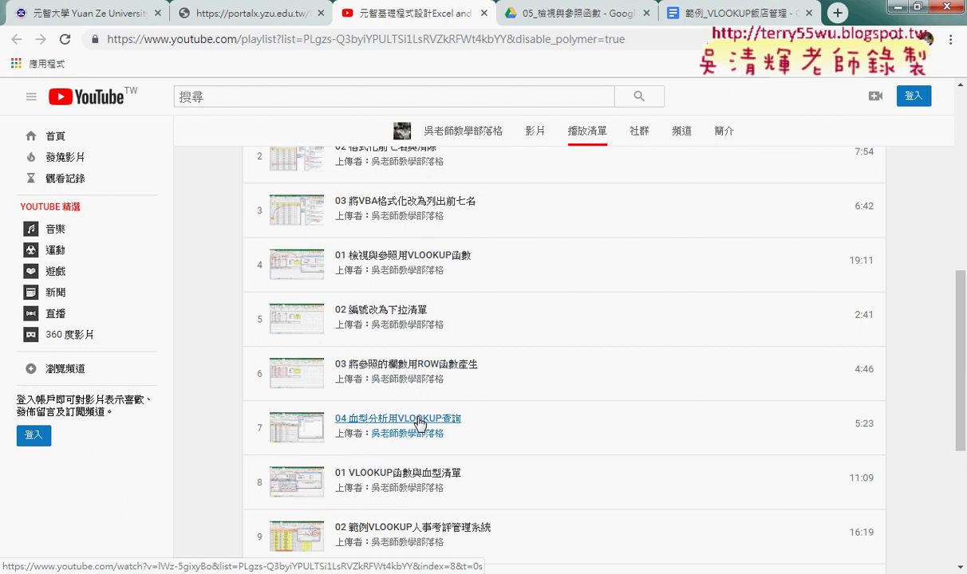
{"action": "scroll", "coordinate": [428, 466], "scroll_direction": "down", "scroll_amount": 1}
{"action": "scroll", "coordinate": [430, 390], "scroll_direction": "down", "scroll_amount": 1}
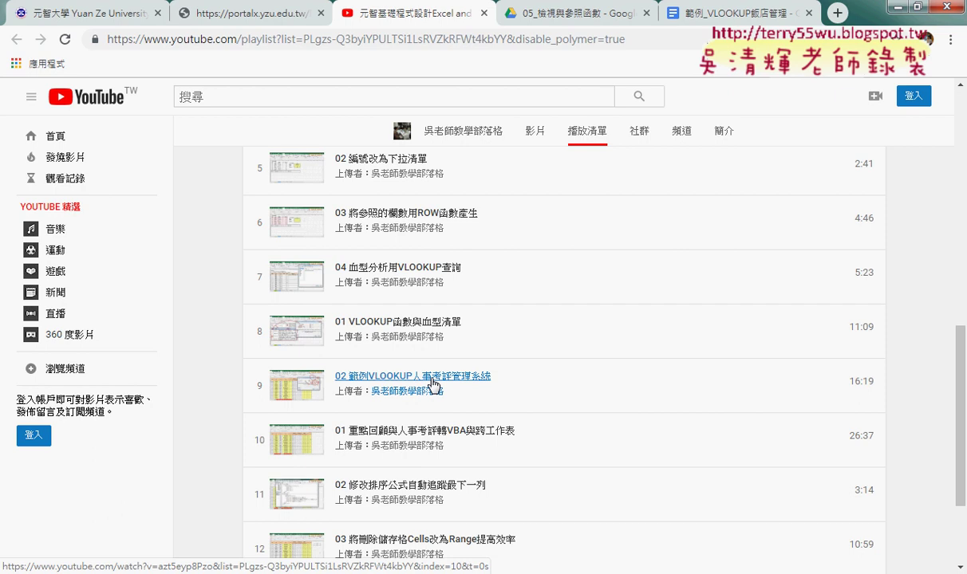
{"action": "scroll", "coordinate": [435, 386], "scroll_direction": "down", "scroll_amount": 1}
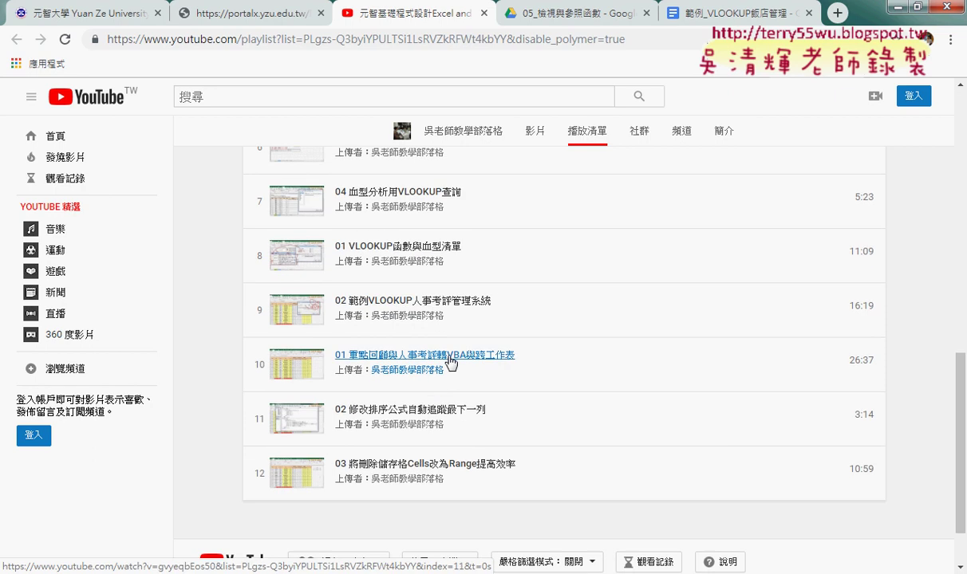
{"action": "scroll", "coordinate": [451, 361], "scroll_direction": "up", "scroll_amount": 1}
{"action": "scroll", "coordinate": [453, 360], "scroll_direction": "up", "scroll_amount": 6}
{"action": "scroll", "coordinate": [454, 360], "scroll_direction": "up", "scroll_amount": 2}
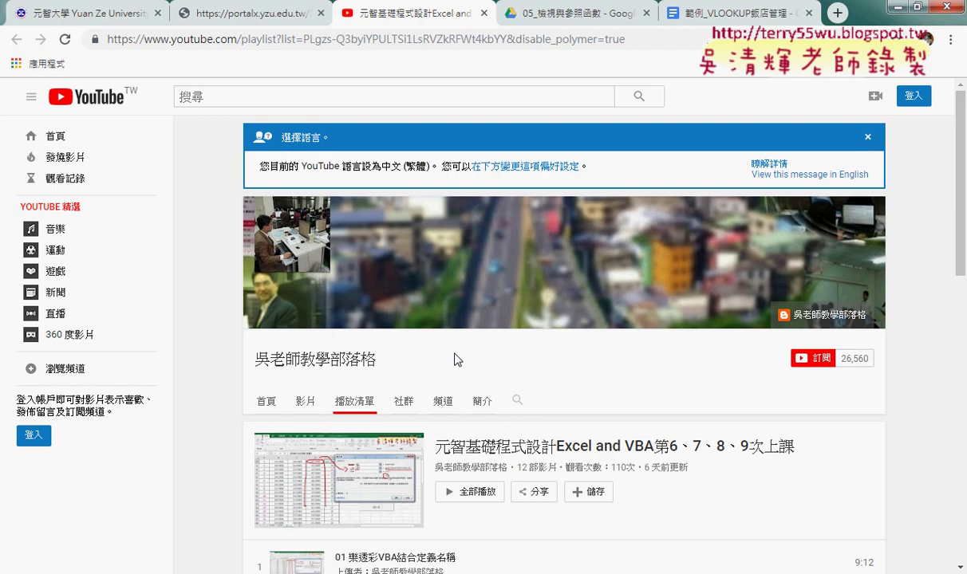
Close the language-setting notice and highlight the word VBA in the playlist title
{"action": "left_click", "coordinate": [868, 137]}
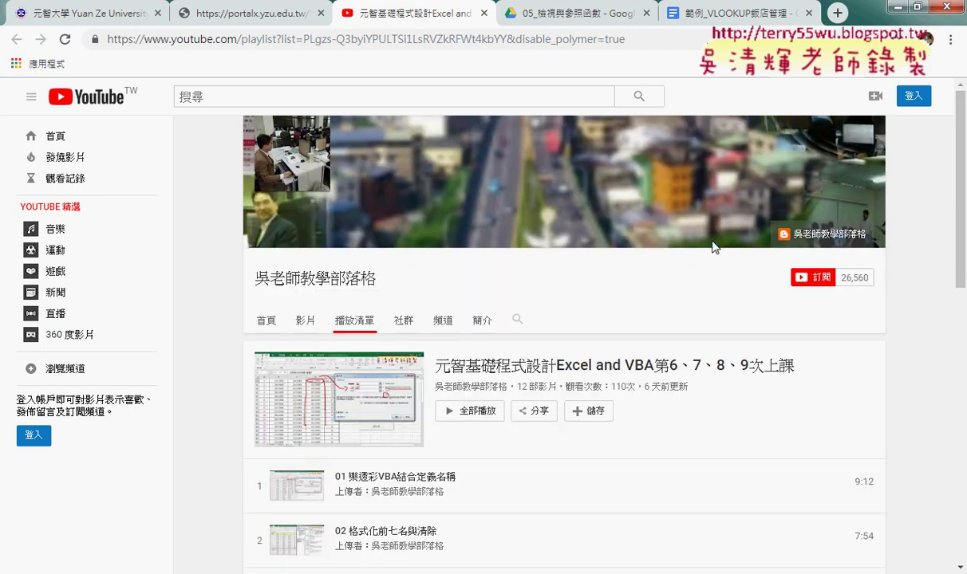
{"action": "double_click", "coordinate": [638, 366]}
{"action": "double_click", "coordinate": [628, 365]}
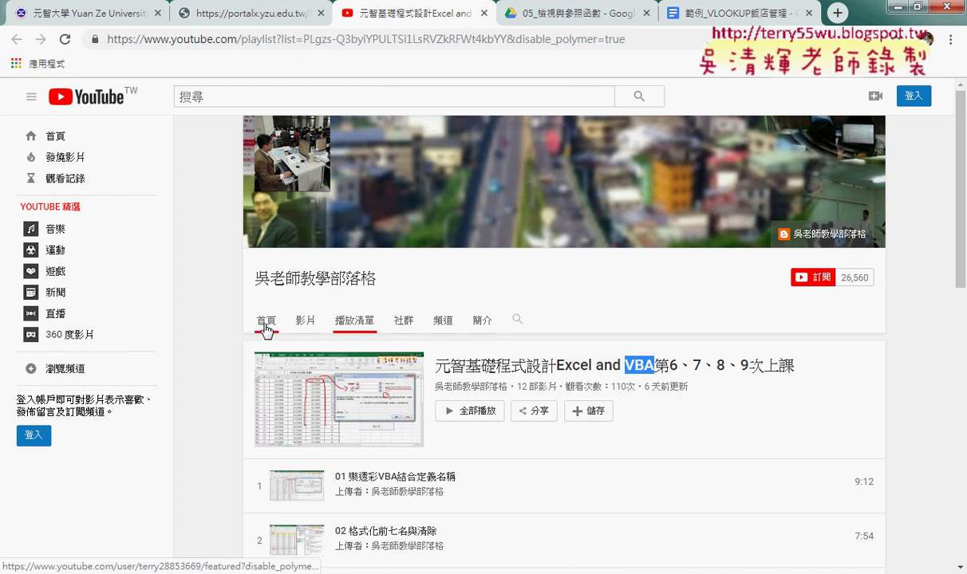
Show the channel's full grid of created playlists, then return to the Google Drive tab
{"action": "left_click", "coordinate": [352, 323]}
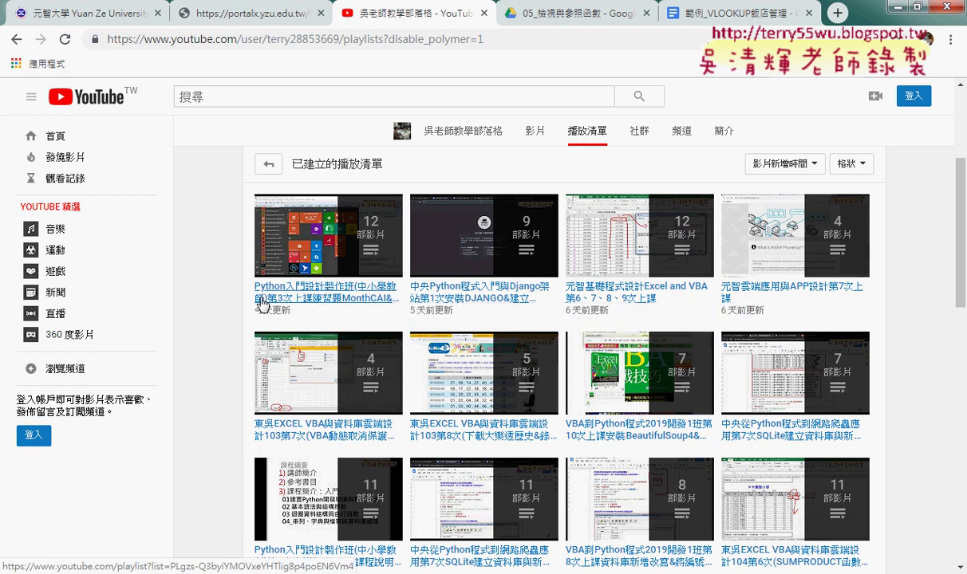
{"action": "scroll", "coordinate": [340, 299], "scroll_direction": "down", "scroll_amount": 1}
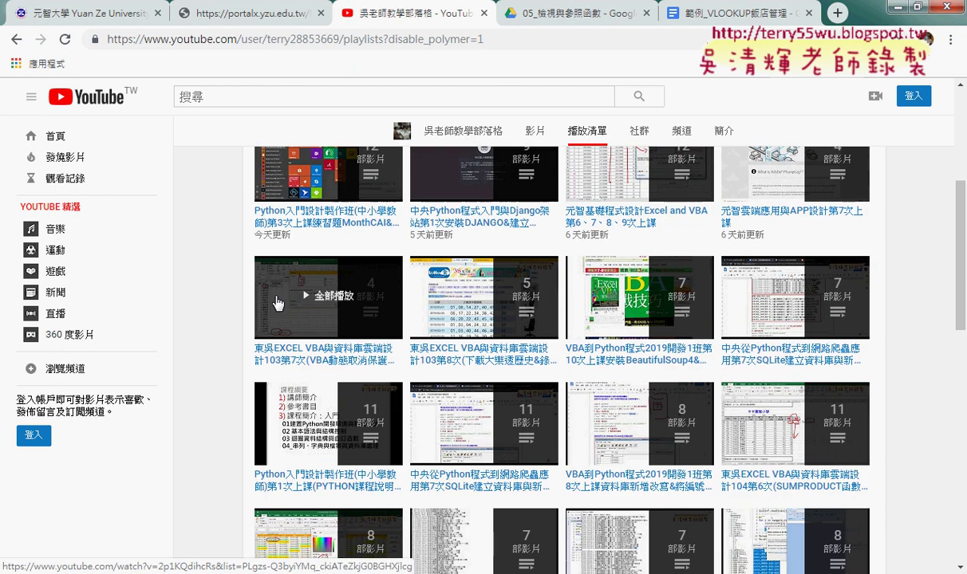
{"action": "scroll", "coordinate": [340, 299], "scroll_direction": "up", "scroll_amount": 1}
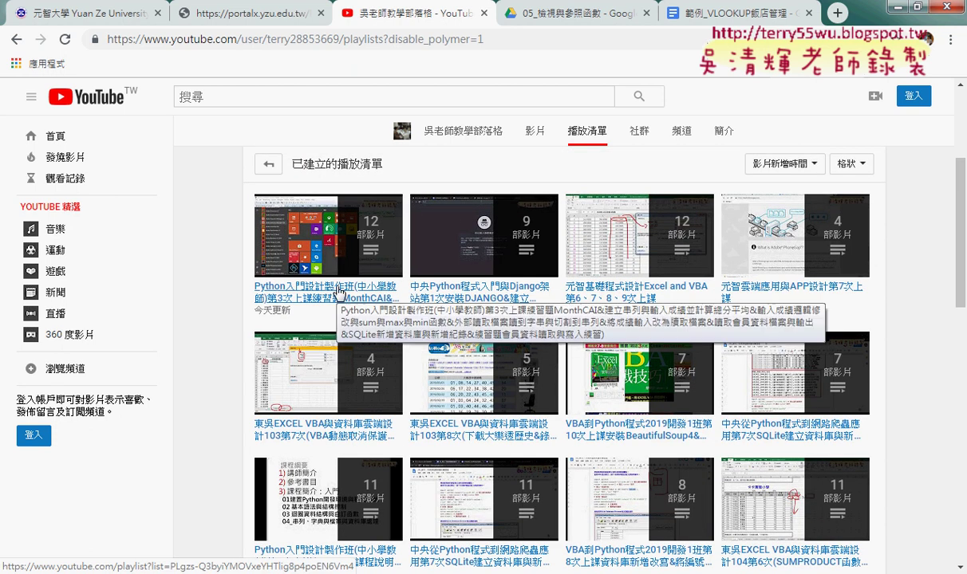
{"action": "scroll", "coordinate": [340, 292], "scroll_direction": "down", "scroll_amount": 1}
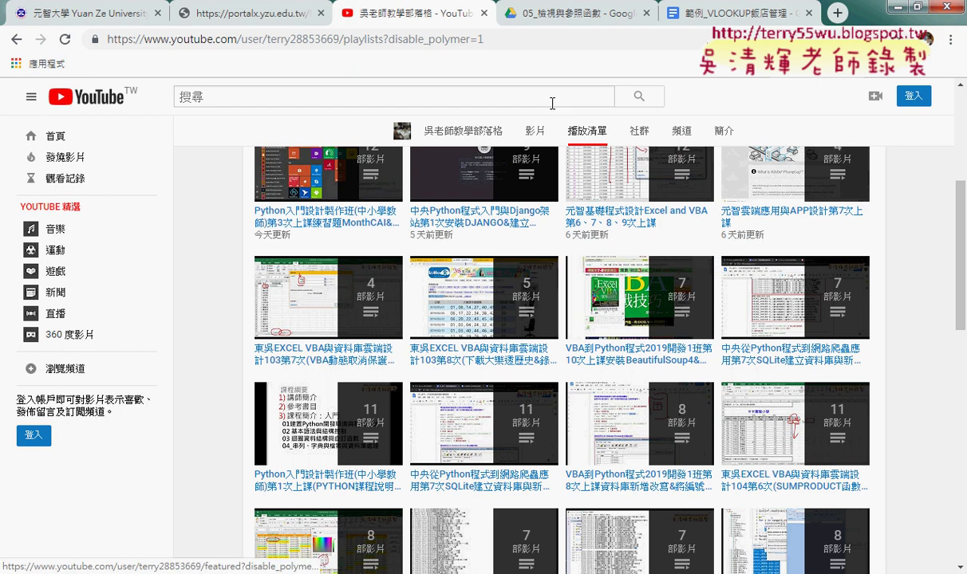
{"action": "left_click", "coordinate": [575, 17]}
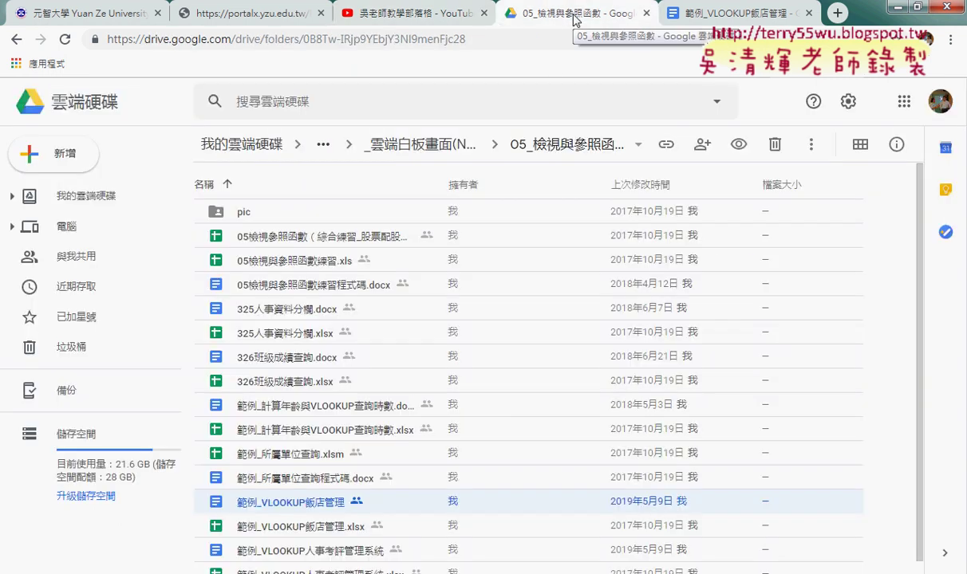
Go up to _雲端白板畫面(NEW), then edit the address to gg.gg/vba2python and open it
{"action": "left_click", "coordinate": [16, 39]}
{"action": "left_click", "coordinate": [289, 41]}
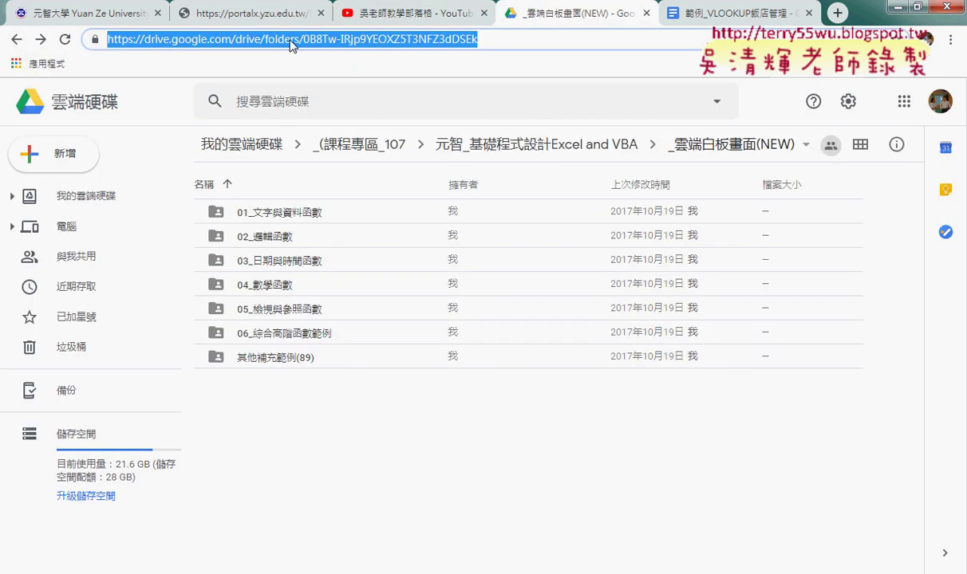
{"action": "type", "text": "gg.gg"}
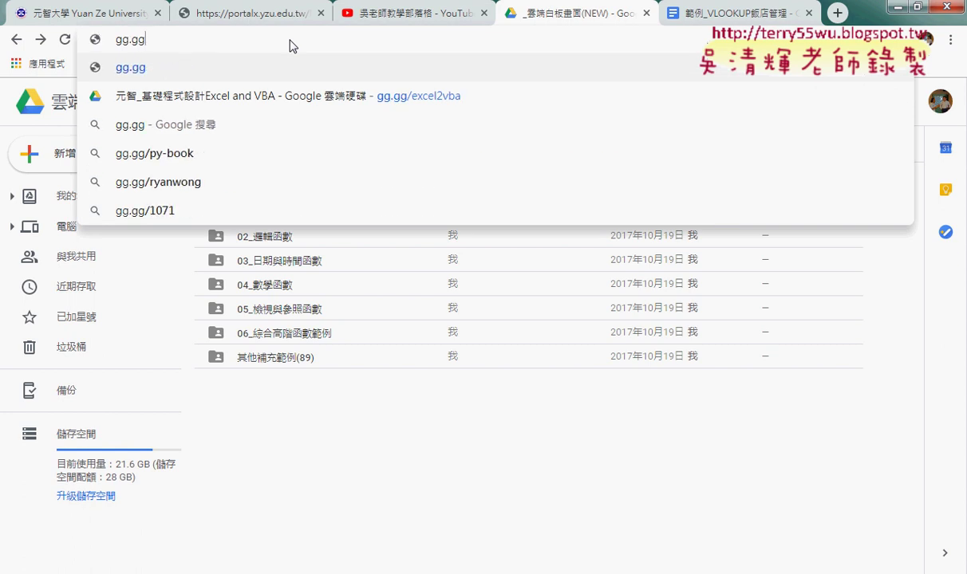
{"action": "type", "text": "/"}
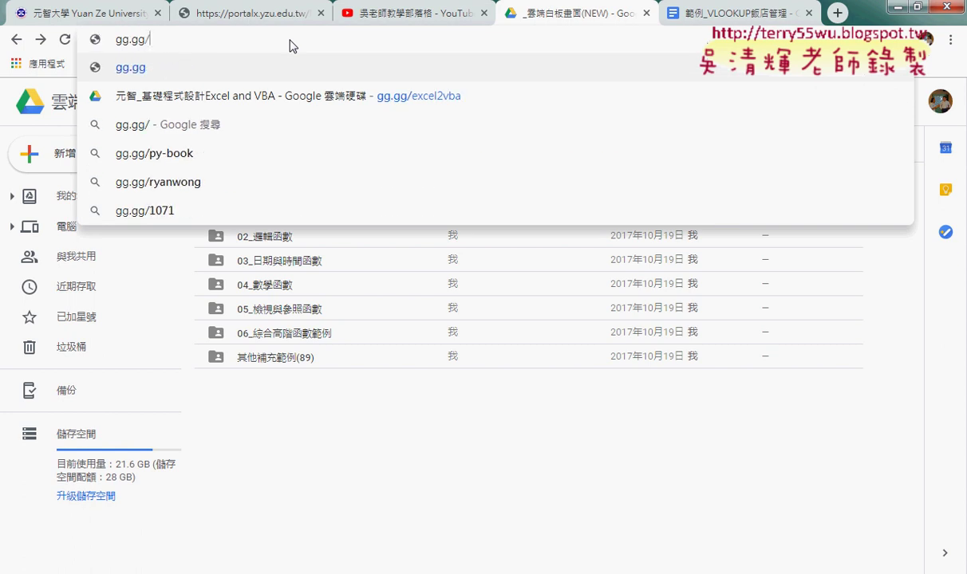
{"action": "type", "text": "excel"}
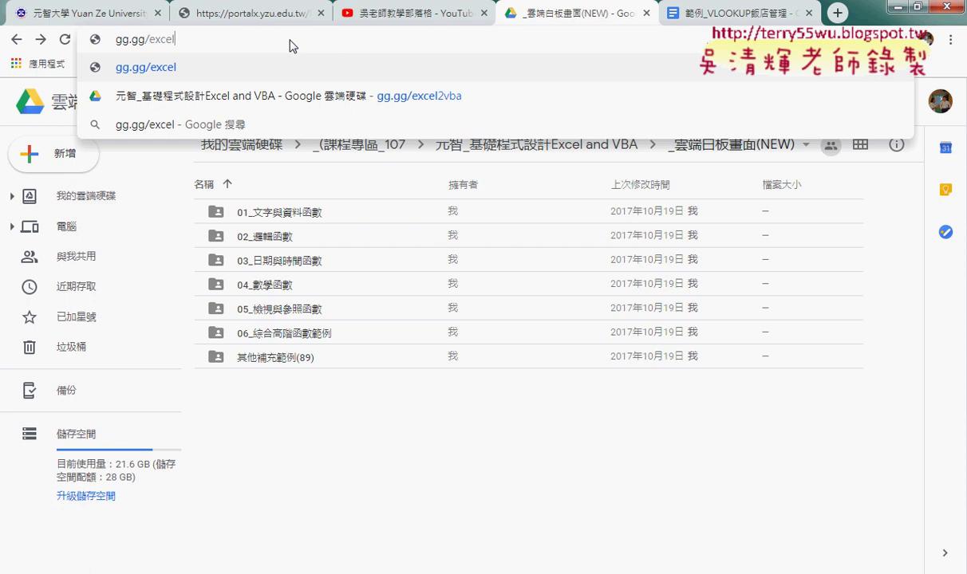
{"action": "type", "text": "2vb"}
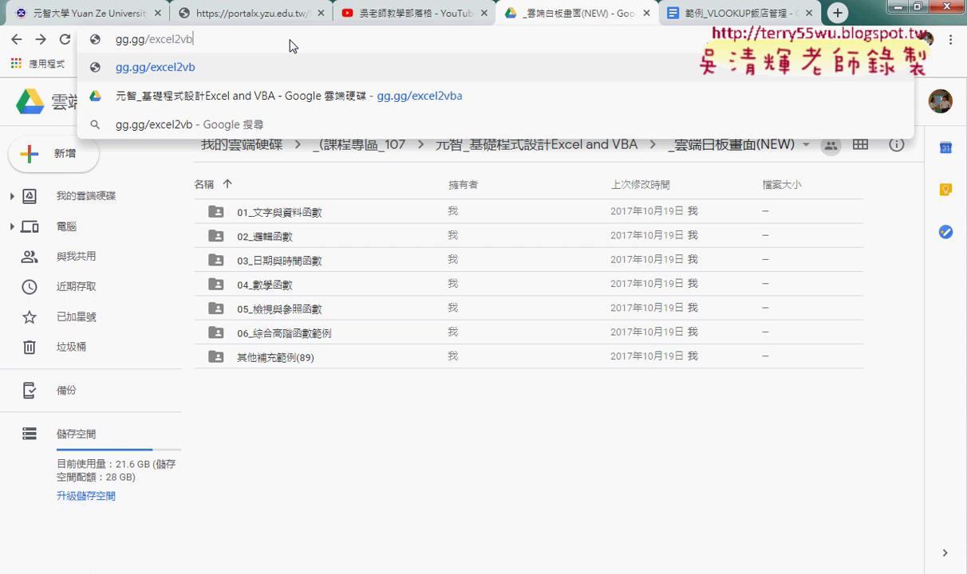
{"action": "type", "text": "a"}
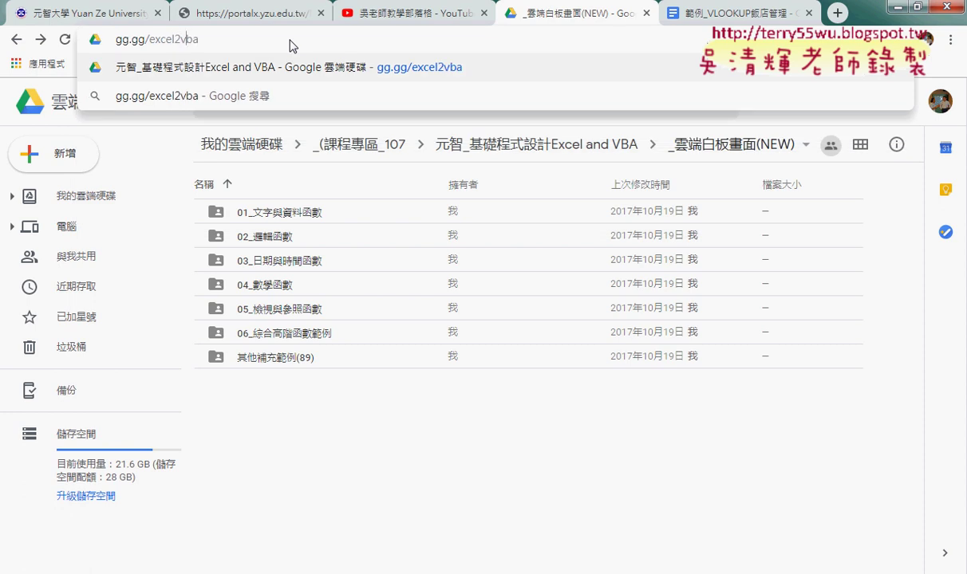
{"action": "key", "text": "Left"}
{"action": "key", "text": "Left"}
{"action": "key", "text": "Left"}
{"action": "key", "text": "BackSpace"}
{"action": "key", "text": "BackSpace"}
{"action": "key", "text": "BackSpace"}
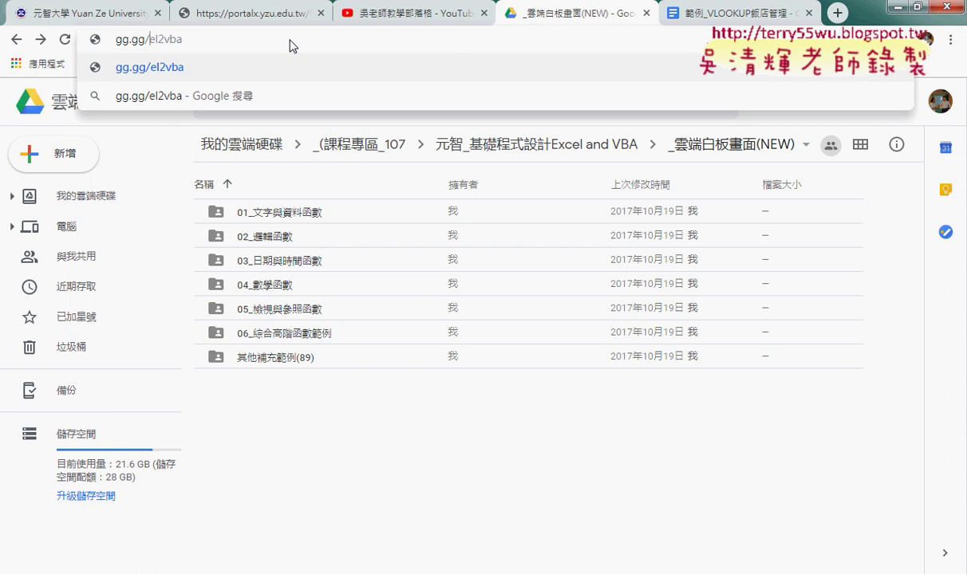
{"action": "key", "text": "Delete"}
{"action": "key", "text": "Delete"}
{"action": "key", "text": "Delete"}
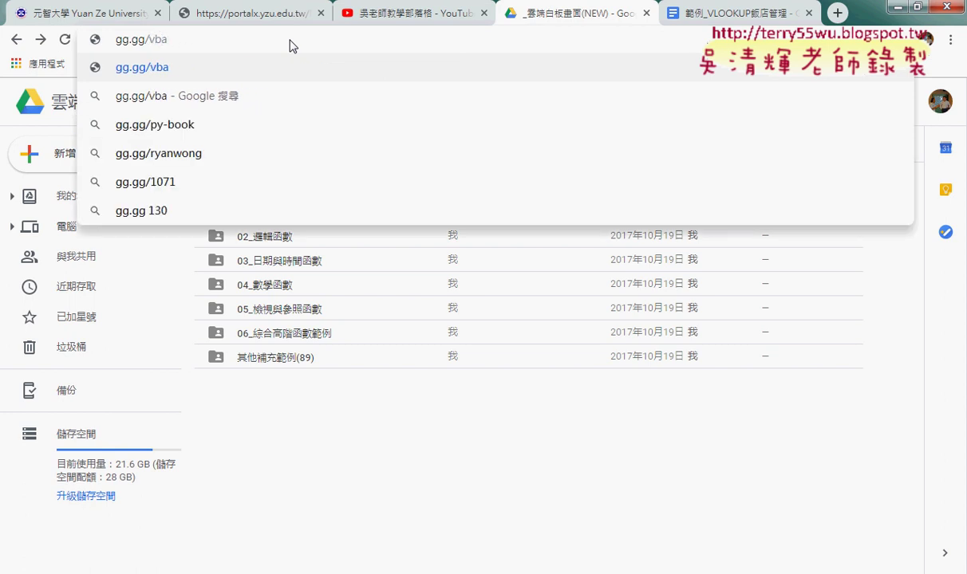
{"action": "type", "text": "2p"}
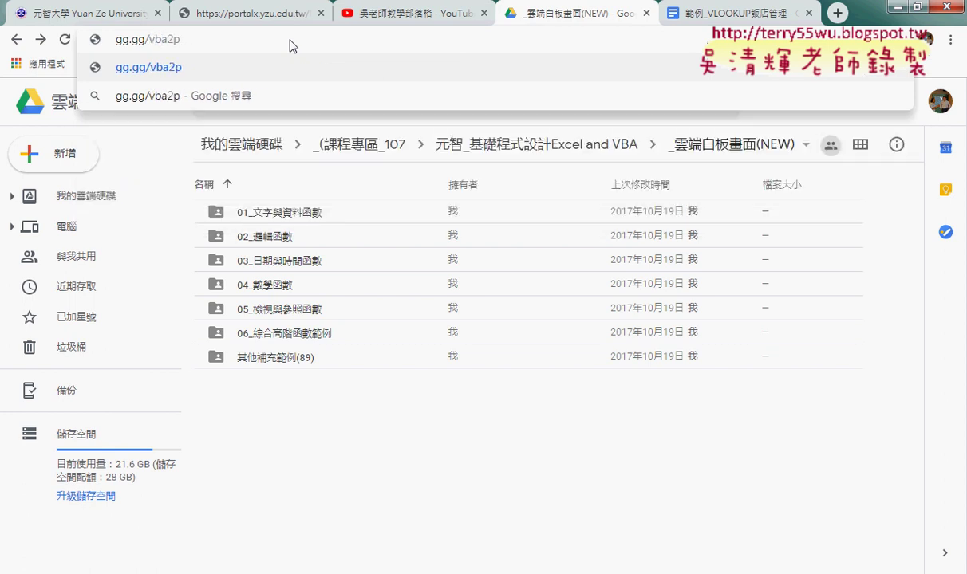
{"action": "type", "text": "ython"}
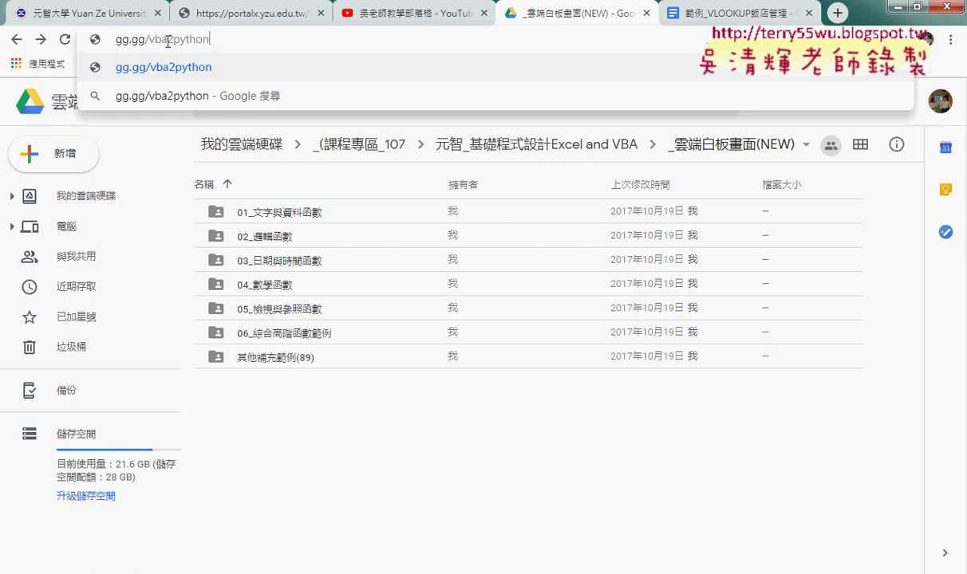
{"action": "left_click_drag", "start_coordinate": [168, 40], "coordinate": [173, 39]}
{"action": "left_click", "coordinate": [122, 41]}
{"action": "left_click", "coordinate": [227, 44]}
{"action": "key", "text": "Return"}
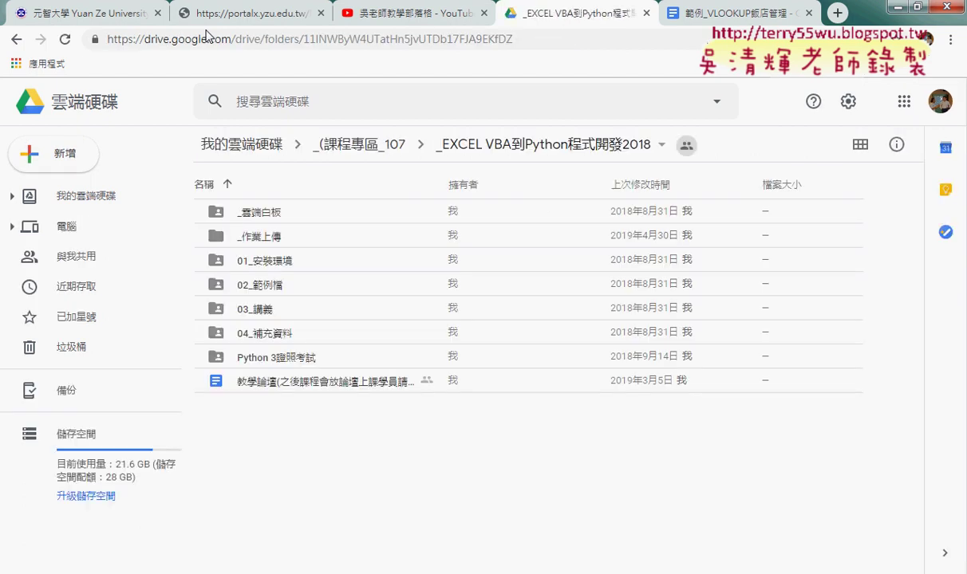
Preview the Python入門設計製作班(中小學教師).pdf handout in 03_講義 and read its first pages
{"action": "left_click", "coordinate": [266, 314]}
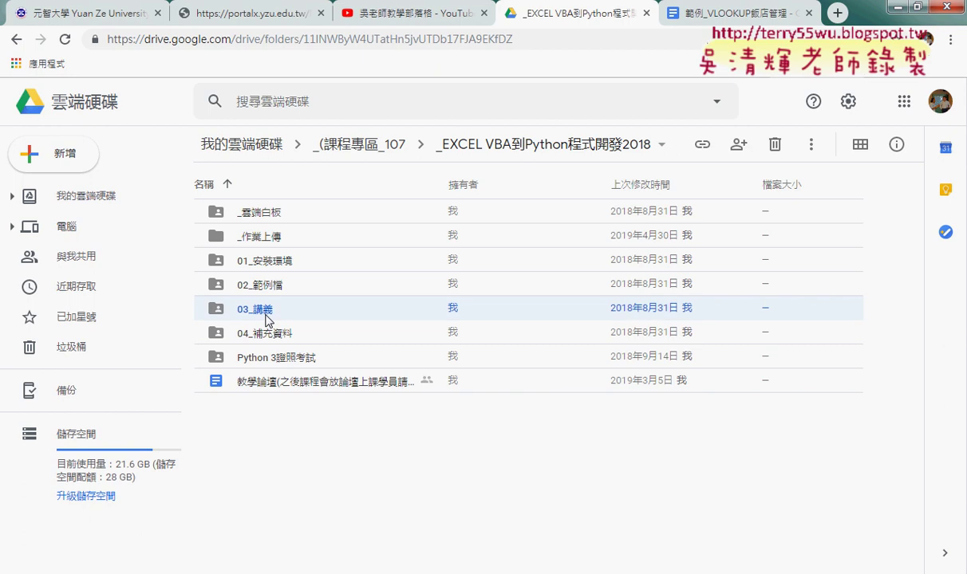
{"action": "double_click", "coordinate": [295, 318]}
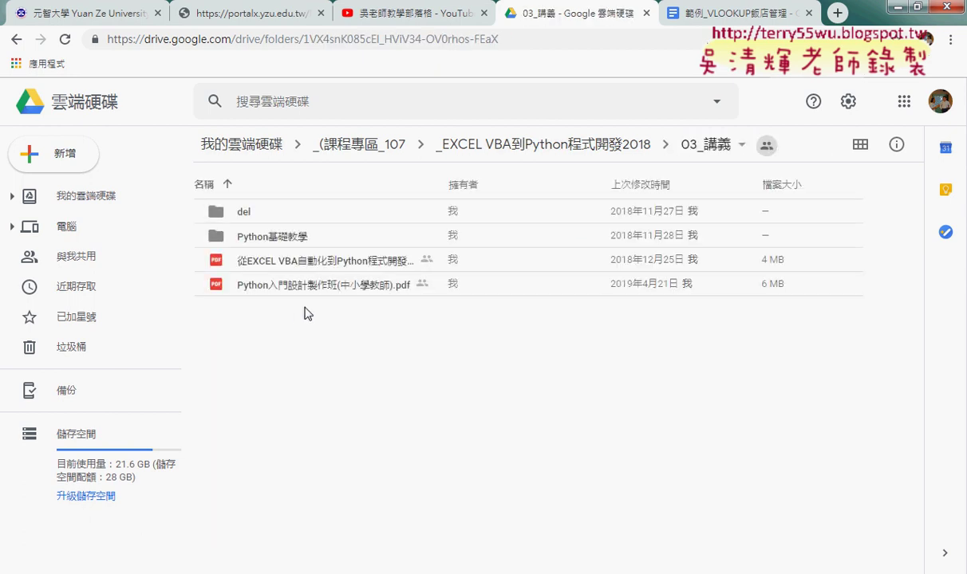
{"action": "left_click", "coordinate": [320, 279]}
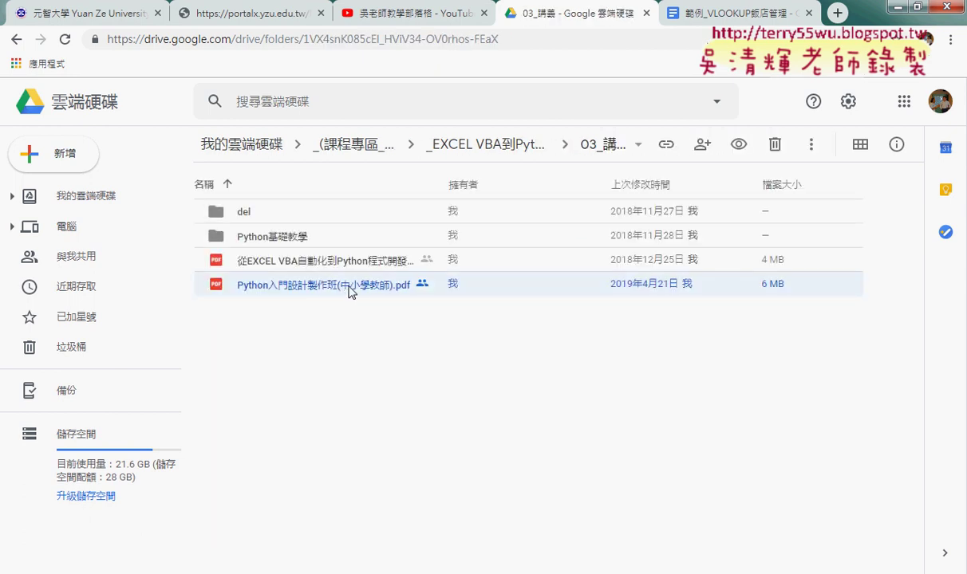
{"action": "double_click", "coordinate": [349, 287]}
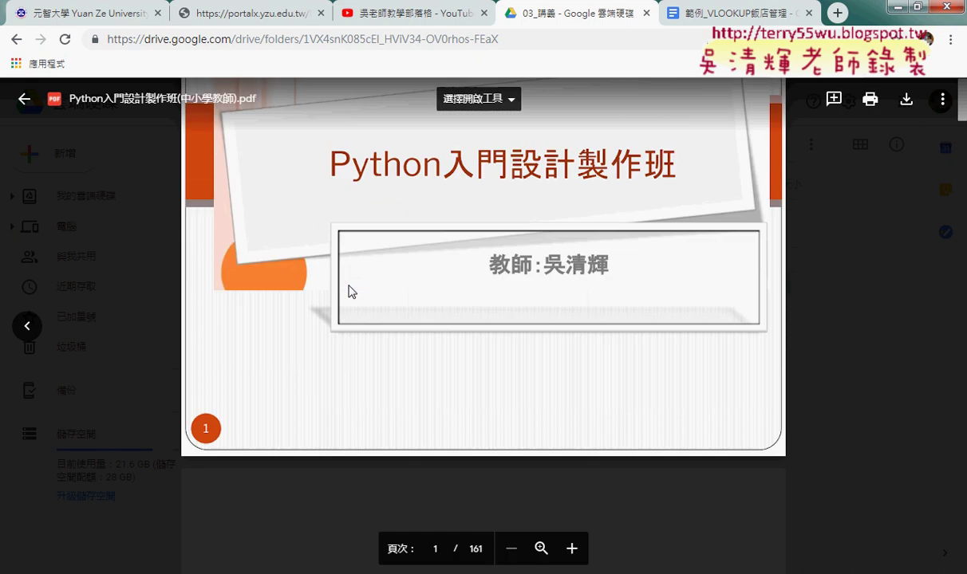
{"action": "scroll", "coordinate": [351, 289], "scroll_direction": "down", "scroll_amount": 5}
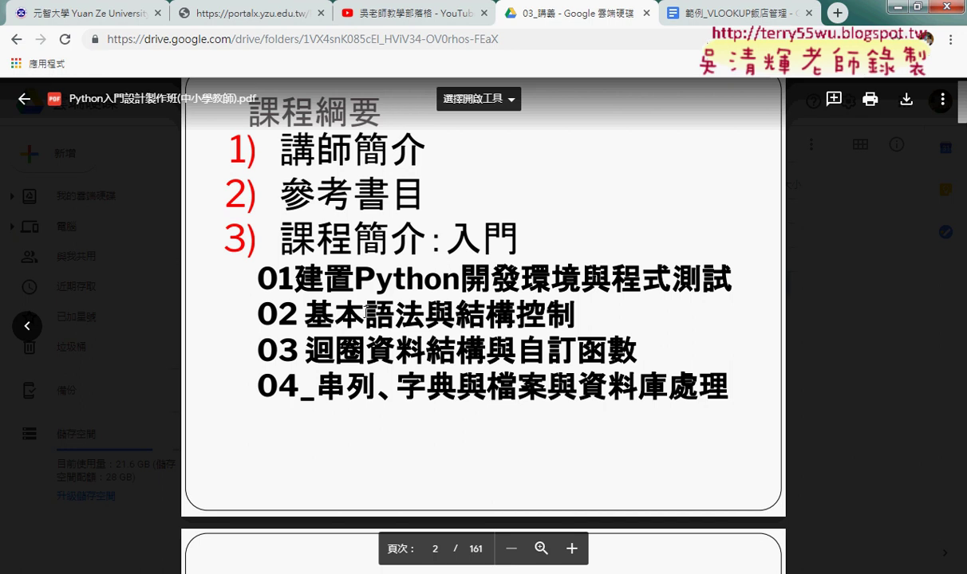
{"action": "scroll", "coordinate": [351, 300], "scroll_direction": "down", "scroll_amount": 5}
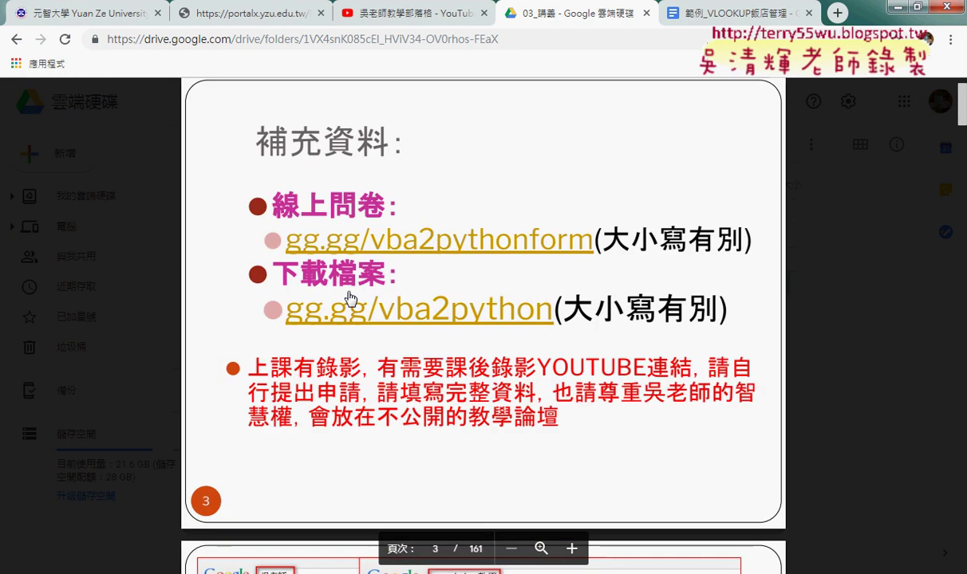
{"action": "scroll", "coordinate": [351, 299], "scroll_direction": "down", "scroll_amount": 2}
{"action": "scroll", "coordinate": [351, 295], "scroll_direction": "down", "scroll_amount": 3}
{"action": "scroll", "coordinate": [351, 291], "scroll_direction": "down", "scroll_amount": 4}
{"action": "scroll", "coordinate": [351, 288], "scroll_direction": "down", "scroll_amount": 3}
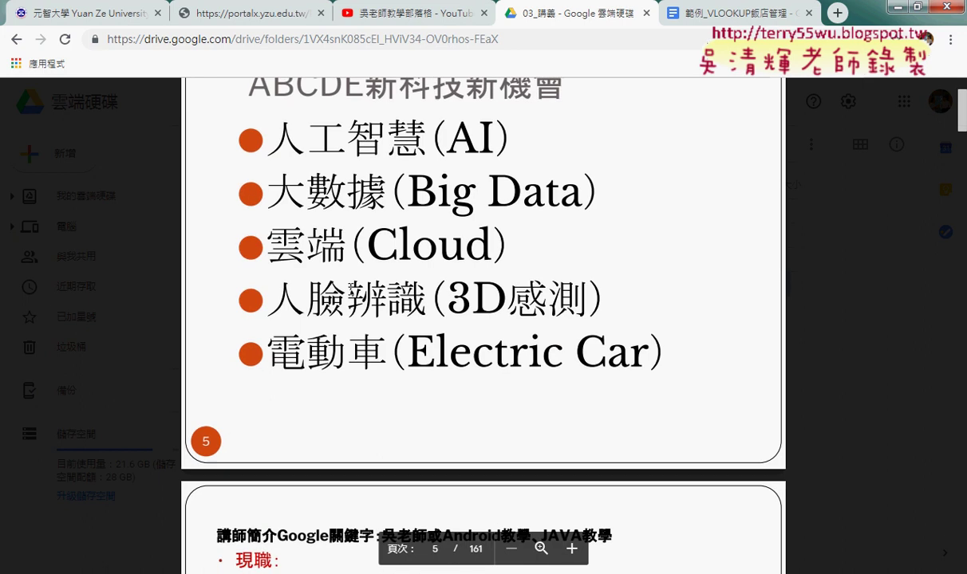
{"action": "scroll", "coordinate": [352, 288], "scroll_direction": "down", "scroll_amount": 3}
{"action": "scroll", "coordinate": [352, 289], "scroll_direction": "up", "scroll_amount": 4}
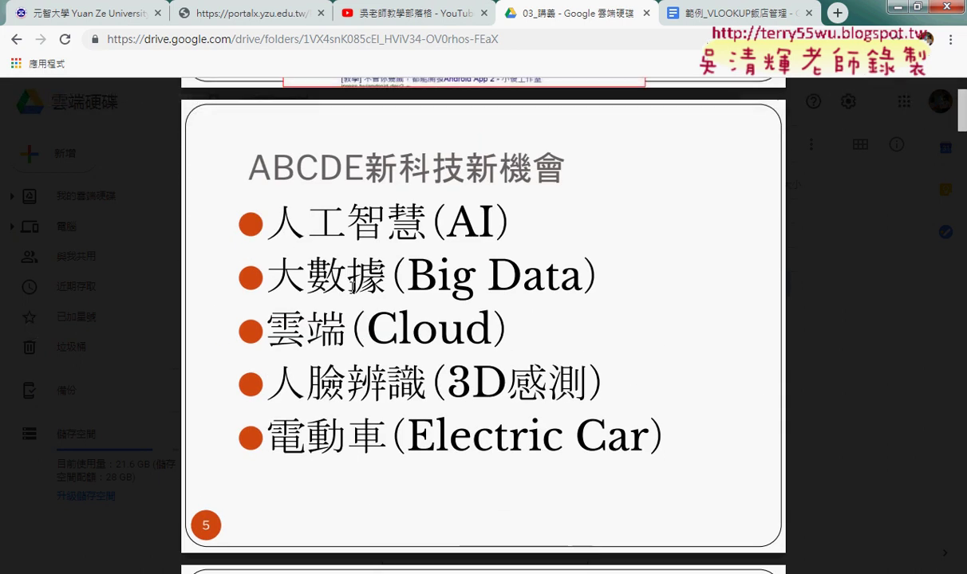
{"action": "mouse_move", "coordinate": [465, 209]}
{"action": "mouse_move", "coordinate": [378, 352]}
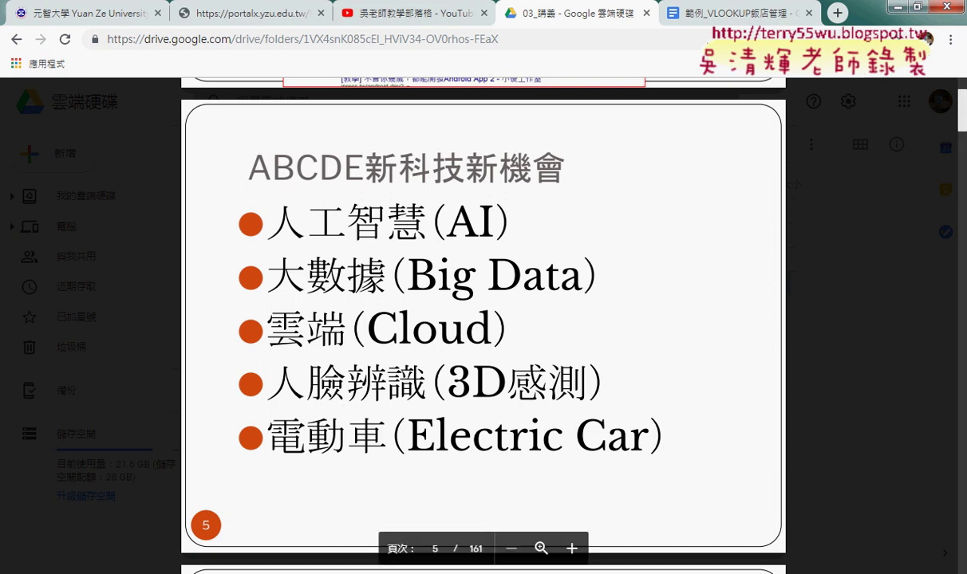
Glance at the Excel workbook, then return to the browser's YouTube playlists page
{"action": "key", "text": "alt+Tab"}
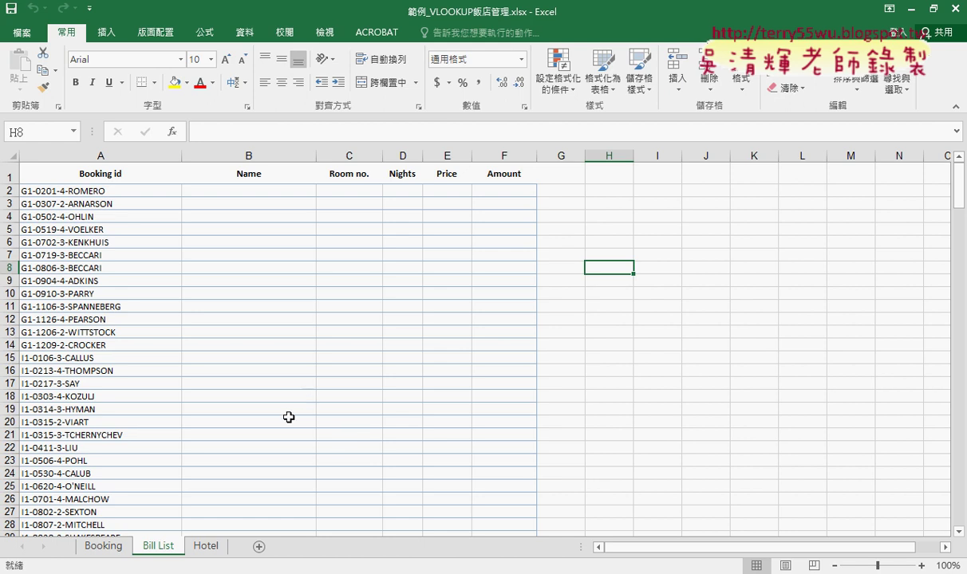
{"action": "left_click", "coordinate": [144, 520]}
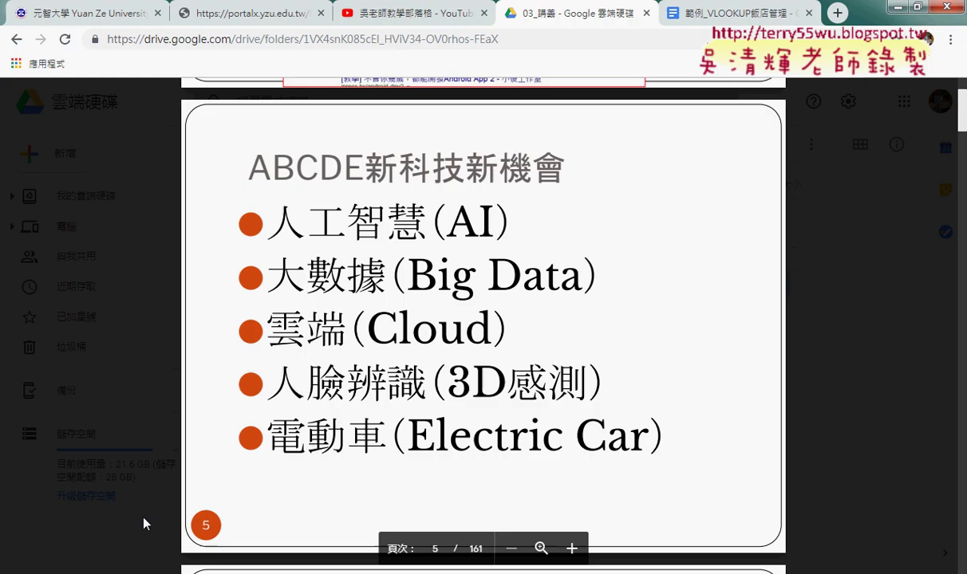
{"action": "left_click", "coordinate": [410, 14]}
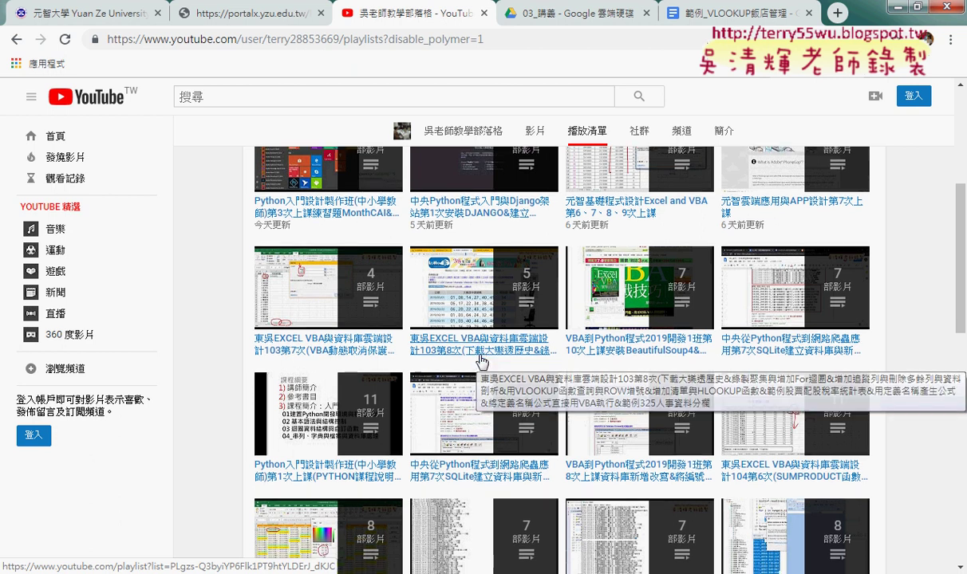
Load two more batches of playlists at the bottom of the channel's playlists page
{"action": "scroll", "coordinate": [479, 361], "scroll_direction": "down", "scroll_amount": 5}
{"action": "scroll", "coordinate": [484, 359], "scroll_direction": "down", "scroll_amount": 2}
{"action": "scroll", "coordinate": [484, 359], "scroll_direction": "down", "scroll_amount": 2}
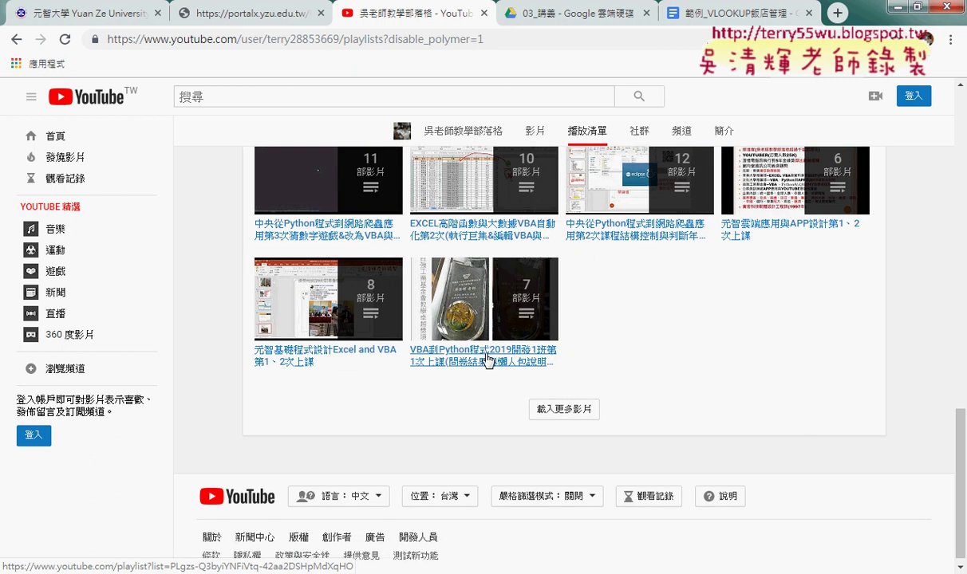
{"action": "left_click", "coordinate": [565, 411]}
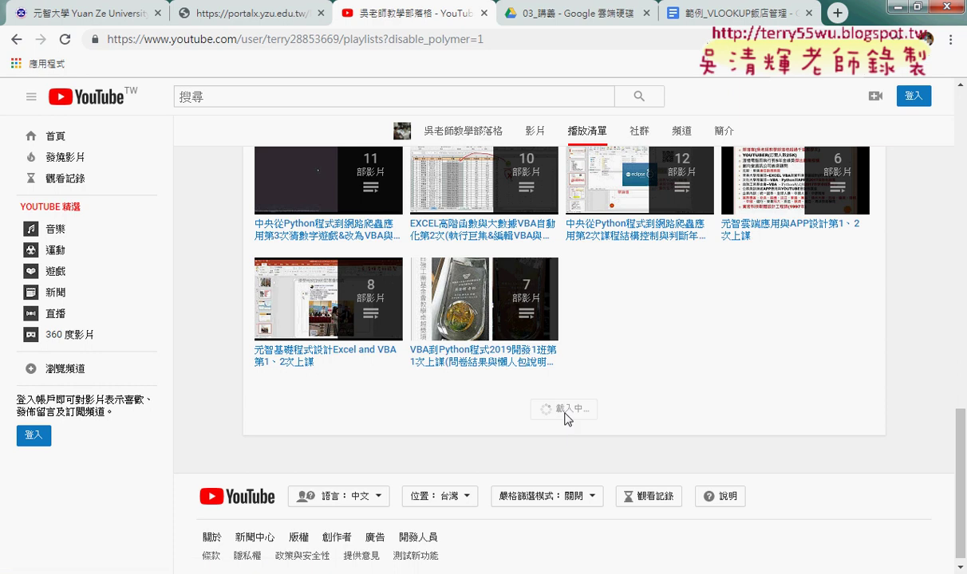
{"action": "scroll", "coordinate": [622, 423], "scroll_direction": "down", "scroll_amount": 2}
{"action": "scroll", "coordinate": [623, 423], "scroll_direction": "down", "scroll_amount": 3}
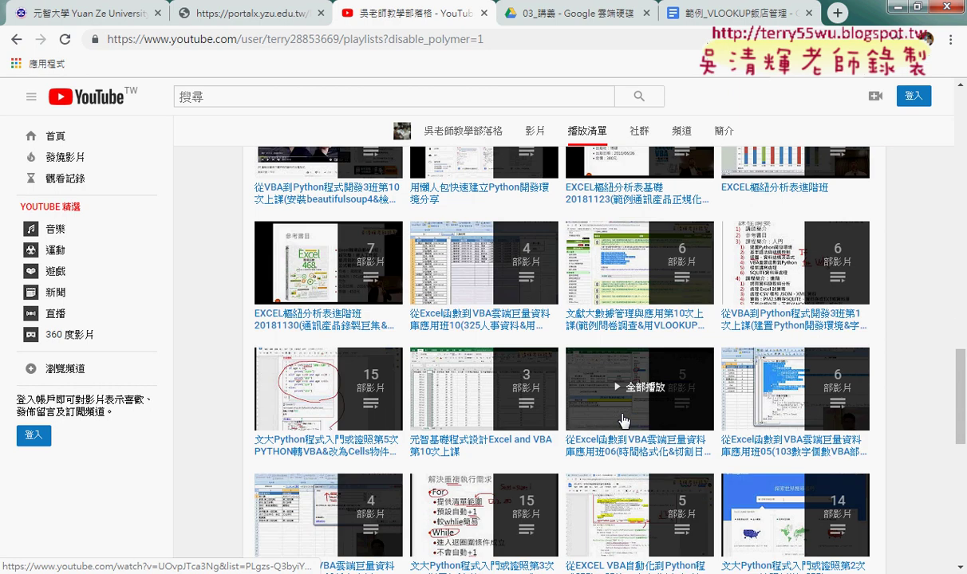
{"action": "scroll", "coordinate": [623, 423], "scroll_direction": "down", "scroll_amount": 3}
{"action": "scroll", "coordinate": [623, 419], "scroll_direction": "down", "scroll_amount": 3}
{"action": "left_click", "coordinate": [567, 401]}
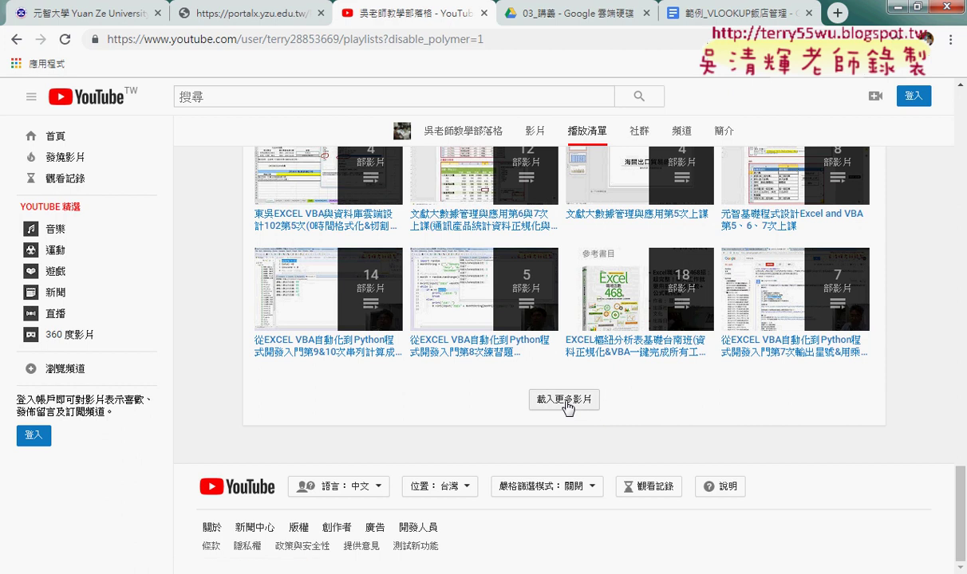
Close YouTube, mark 6、7、8 in the portal post, and switch to the 05檢視參照函數 folder
{"action": "left_click", "coordinate": [484, 12]}
{"action": "left_click", "coordinate": [271, 13]}
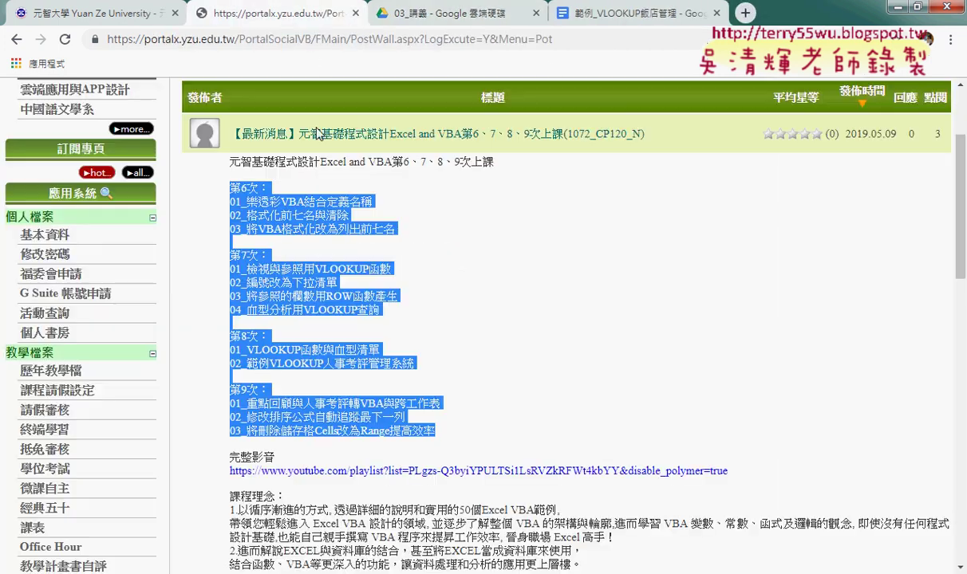
{"action": "left_click", "coordinate": [494, 250]}
{"action": "scroll", "coordinate": [156, 196], "scroll_direction": "up", "scroll_amount": 2}
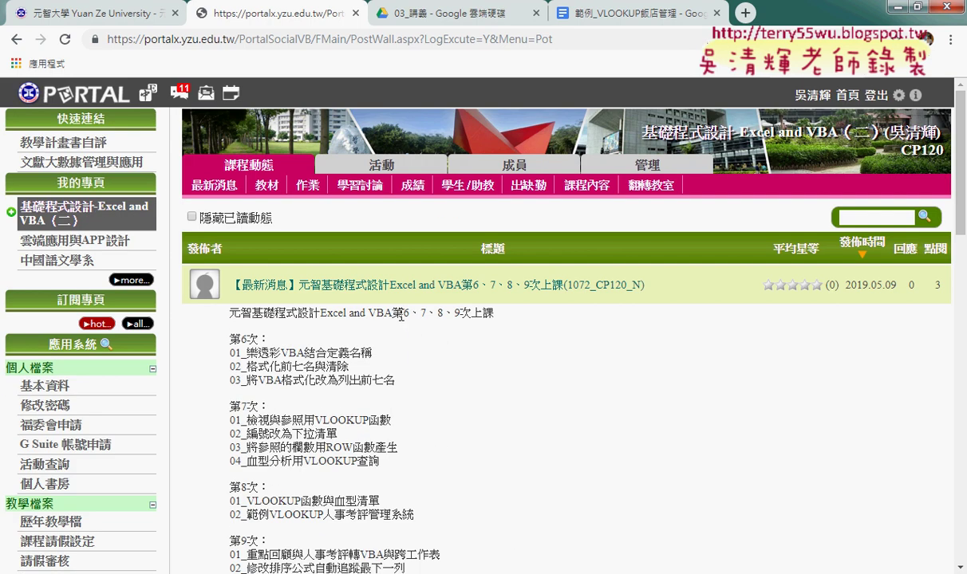
{"action": "left_click_drag", "start_coordinate": [401, 314], "coordinate": [457, 315]}
{"action": "scroll", "coordinate": [514, 329], "scroll_direction": "down", "scroll_amount": 3}
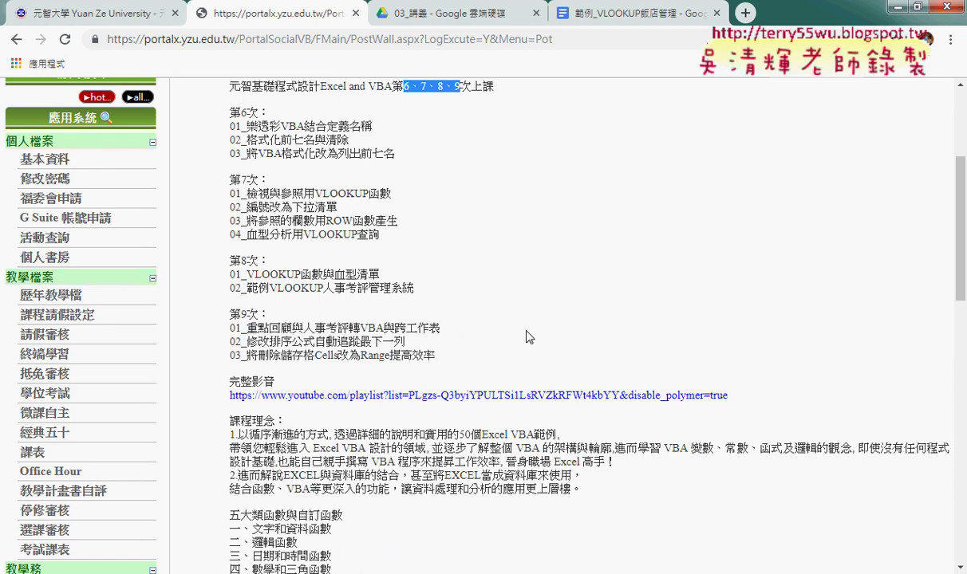
{"action": "key", "text": "alt+Tab"}
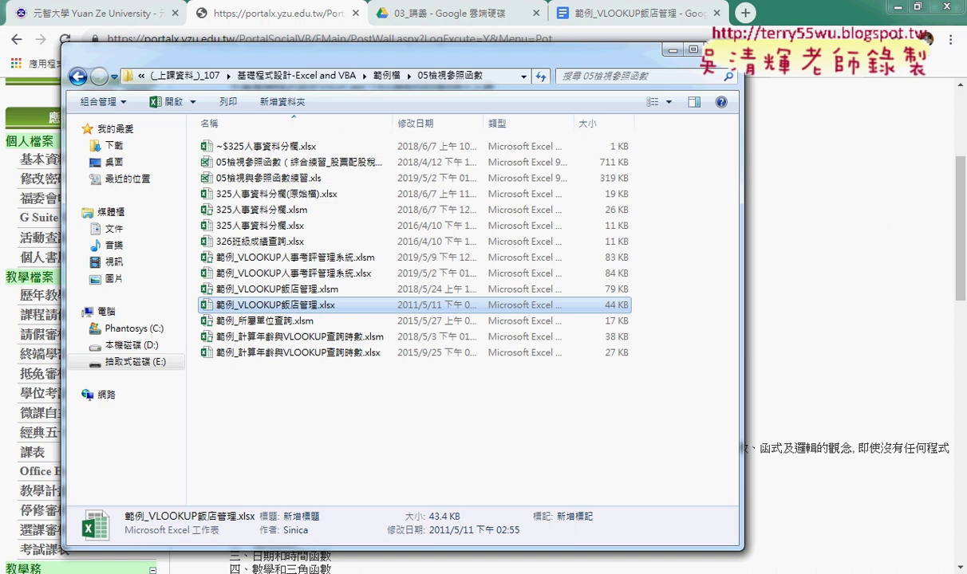
Go from 範例檔 into 05檢視參照函數 and open 範例_VLOOKUP飯店管理.xlsx
{"action": "left_click", "coordinate": [384, 75]}
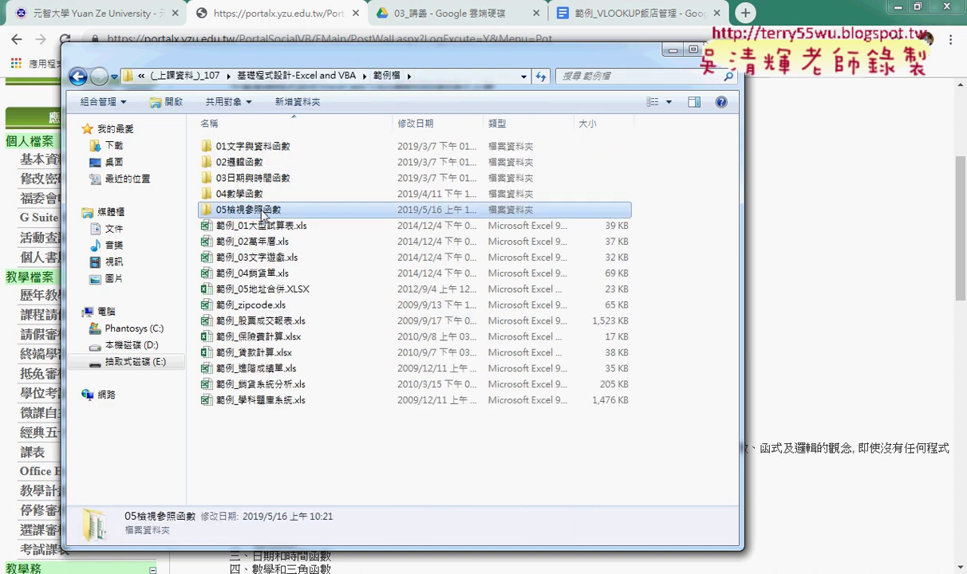
{"action": "double_click", "coordinate": [263, 210]}
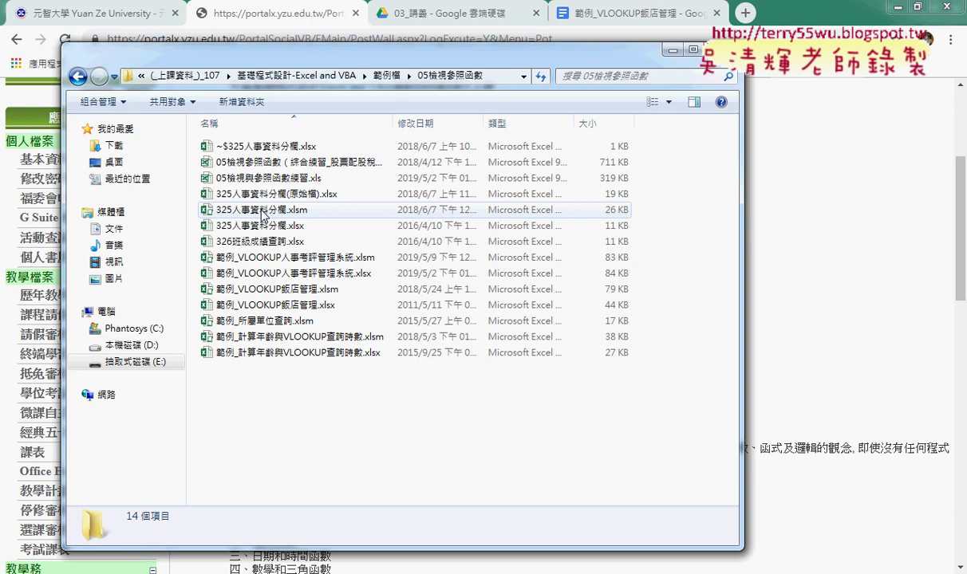
{"action": "double_click", "coordinate": [293, 307]}
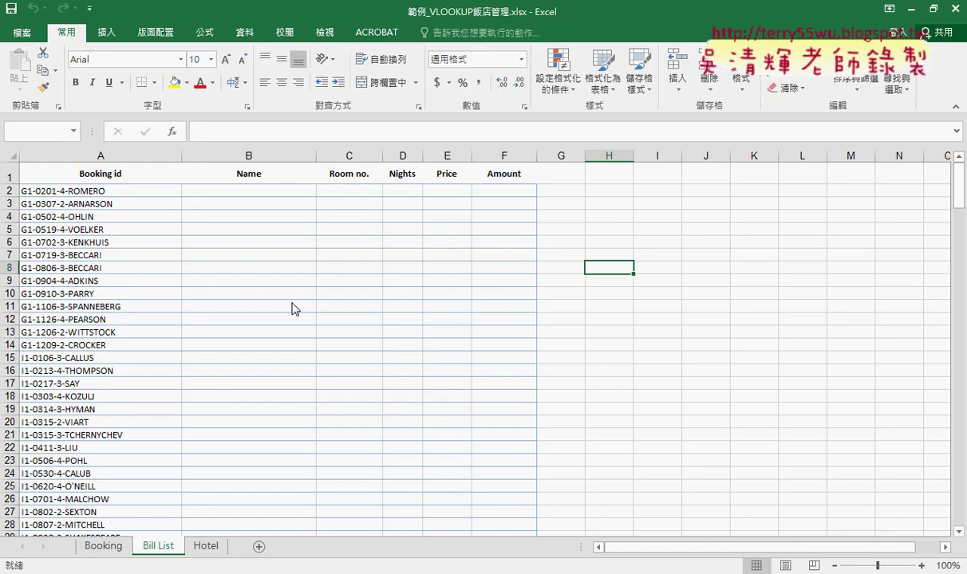
Confirm reopening the workbook and compare the Booking, Bill List and Hotel sheets, ending on Booking
{"action": "left_click", "coordinate": [438, 334]}
{"action": "left_click", "coordinate": [100, 547]}
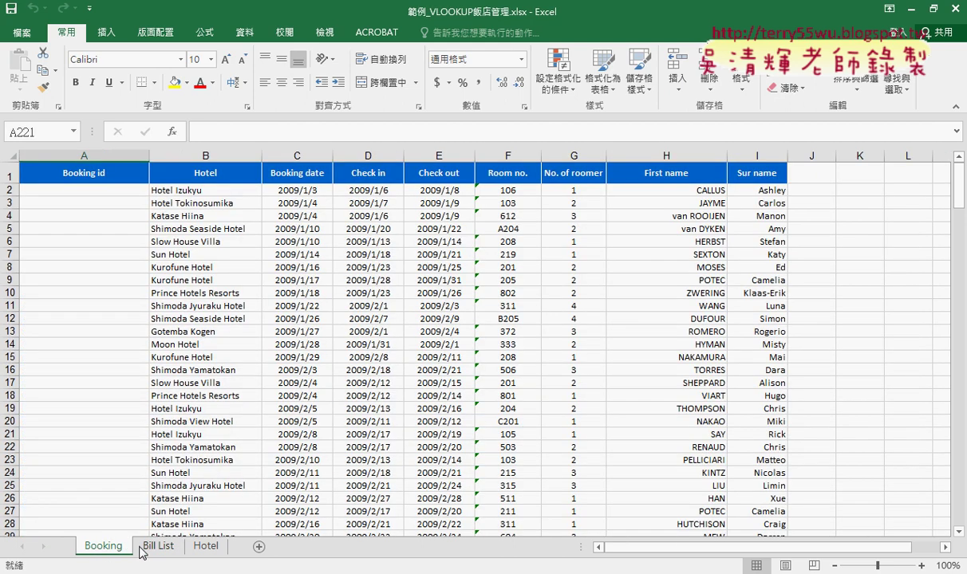
{"action": "left_click", "coordinate": [160, 547]}
{"action": "left_click", "coordinate": [207, 548]}
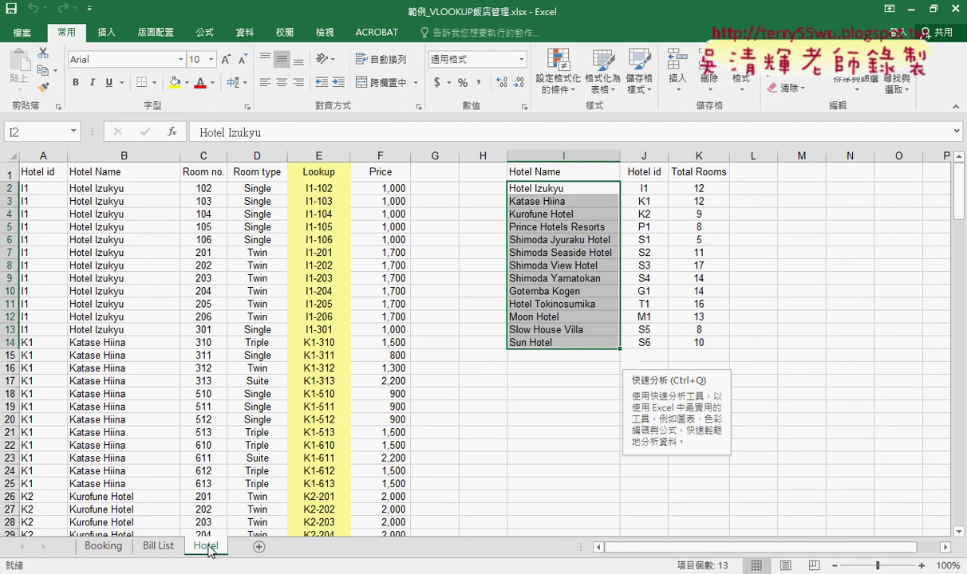
{"action": "left_click", "coordinate": [101, 547]}
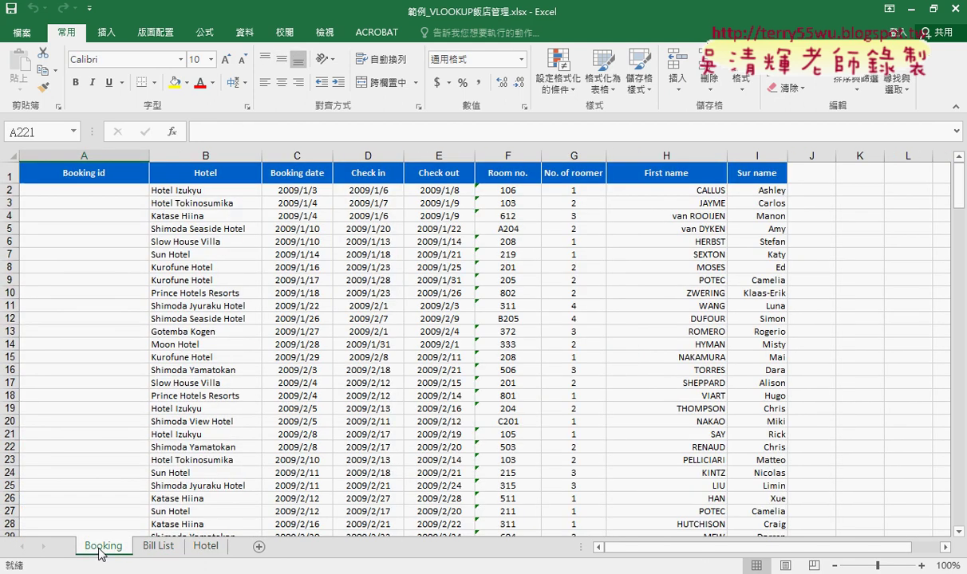
{"action": "left_click", "coordinate": [156, 547]}
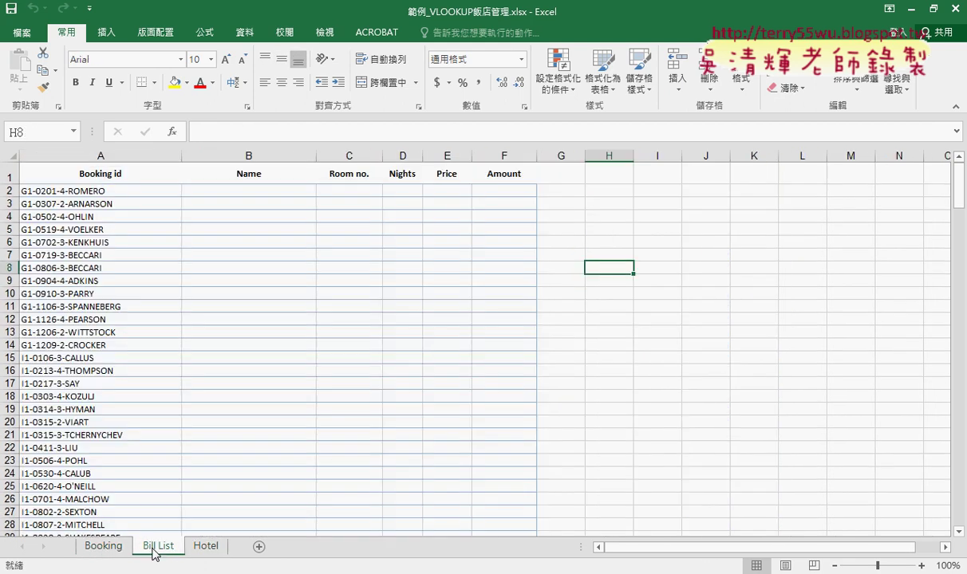
{"action": "left_click", "coordinate": [104, 547]}
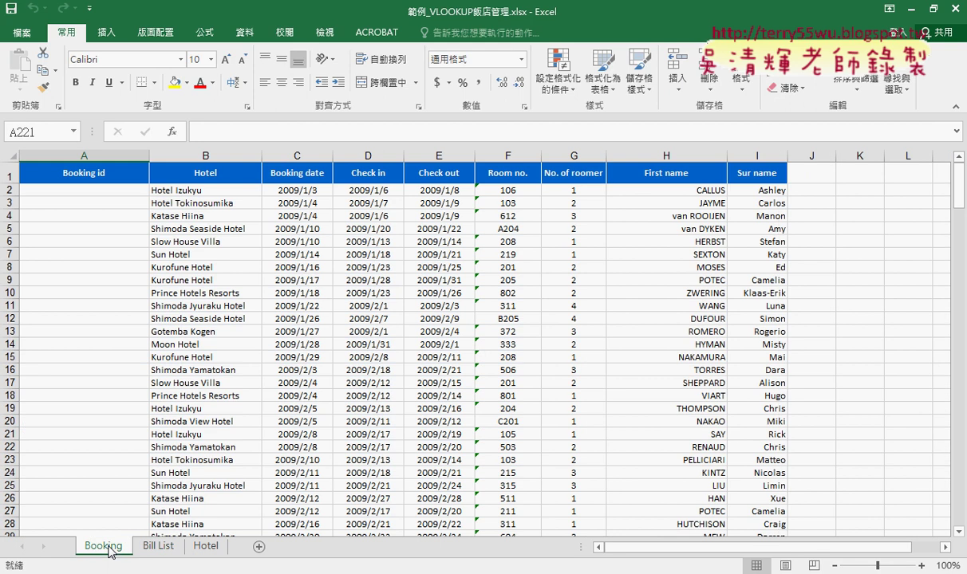
{"action": "left_click", "coordinate": [147, 549]}
{"action": "left_click", "coordinate": [113, 548]}
{"action": "left_click", "coordinate": [232, 153]}
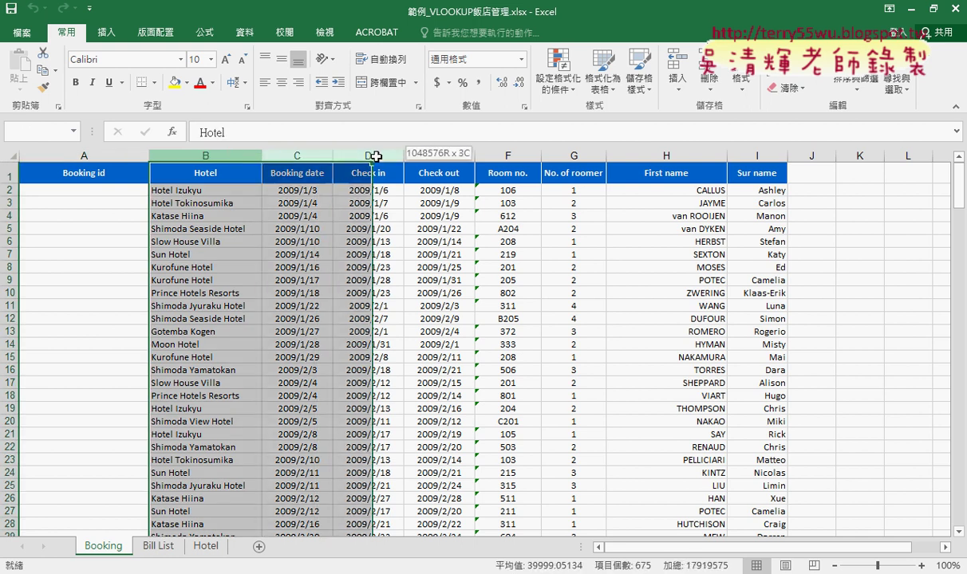
{"action": "left_click_drag", "start_coordinate": [253, 153], "coordinate": [754, 153]}
{"action": "left_click_drag", "start_coordinate": [209, 190], "coordinate": [750, 190]}
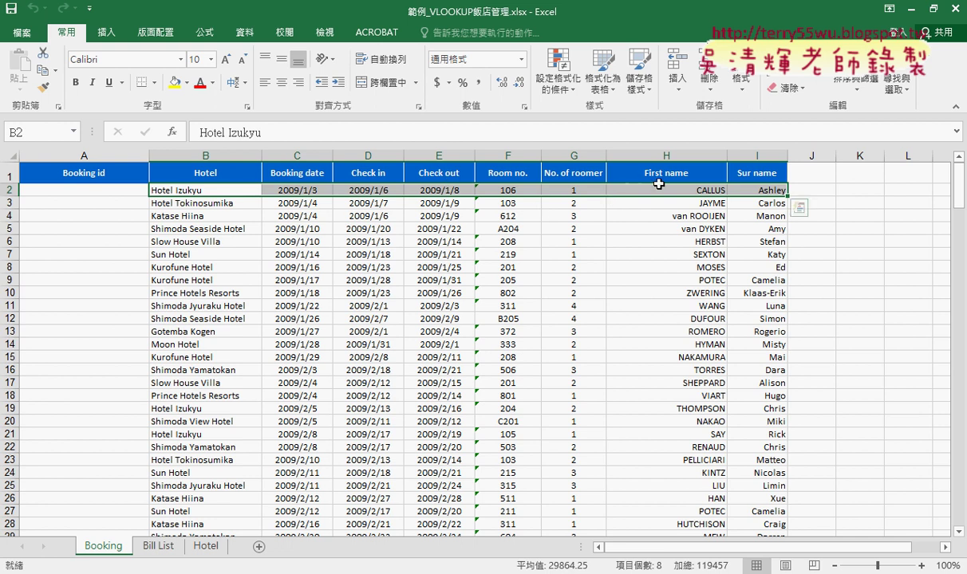
{"action": "left_click", "coordinate": [772, 190]}
{"action": "left_click_drag", "start_coordinate": [773, 191], "coordinate": [653, 190]}
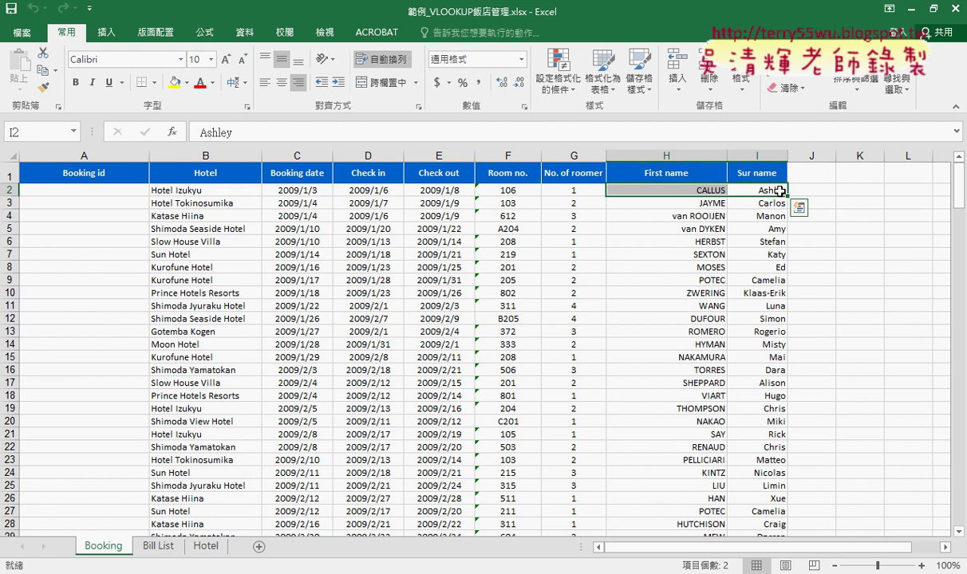
{"action": "left_click_drag", "start_coordinate": [759, 189], "coordinate": [707, 190]}
{"action": "left_click", "coordinate": [578, 190]}
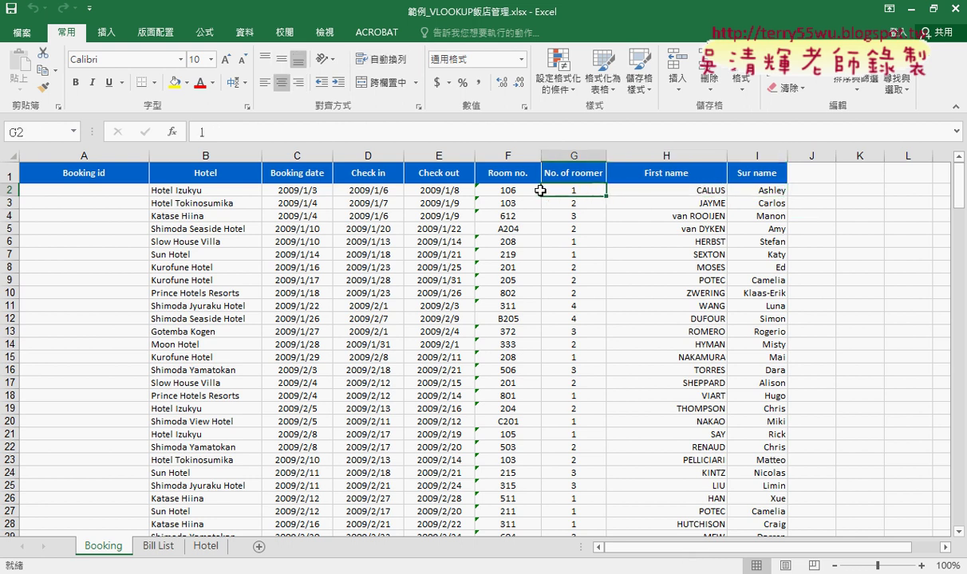
{"action": "left_click", "coordinate": [514, 193]}
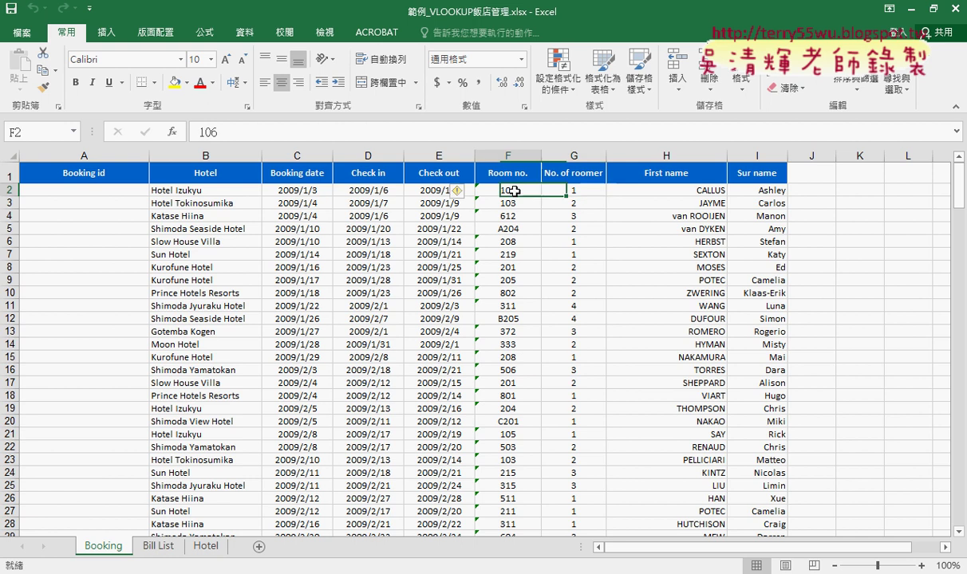
{"action": "left_click", "coordinate": [355, 192]}
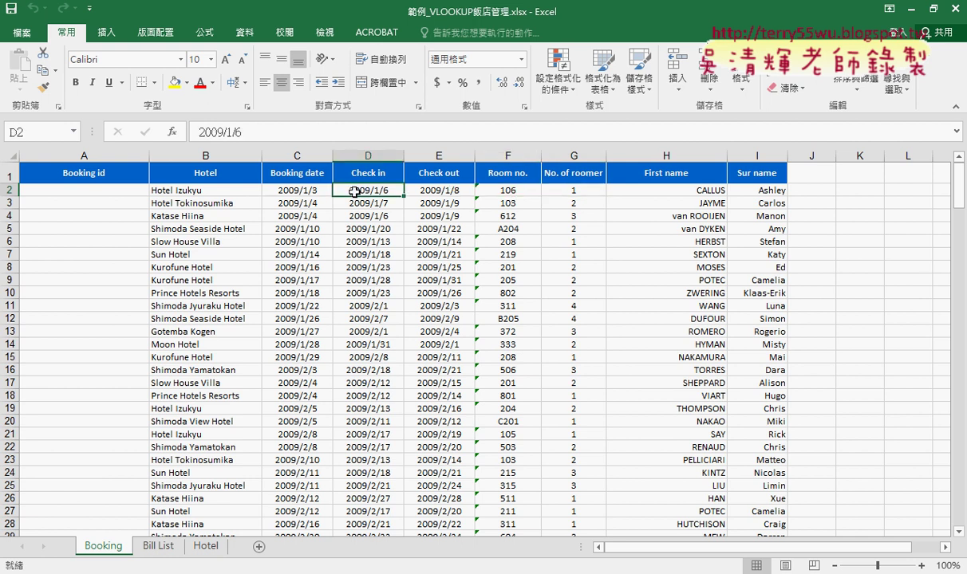
{"action": "left_click", "coordinate": [448, 193]}
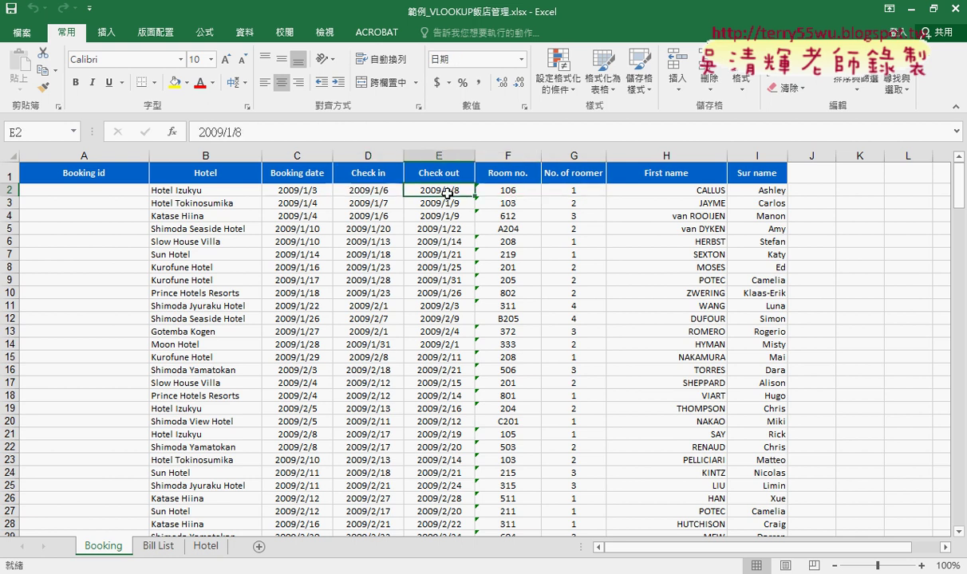
{"action": "left_click", "coordinate": [289, 192]}
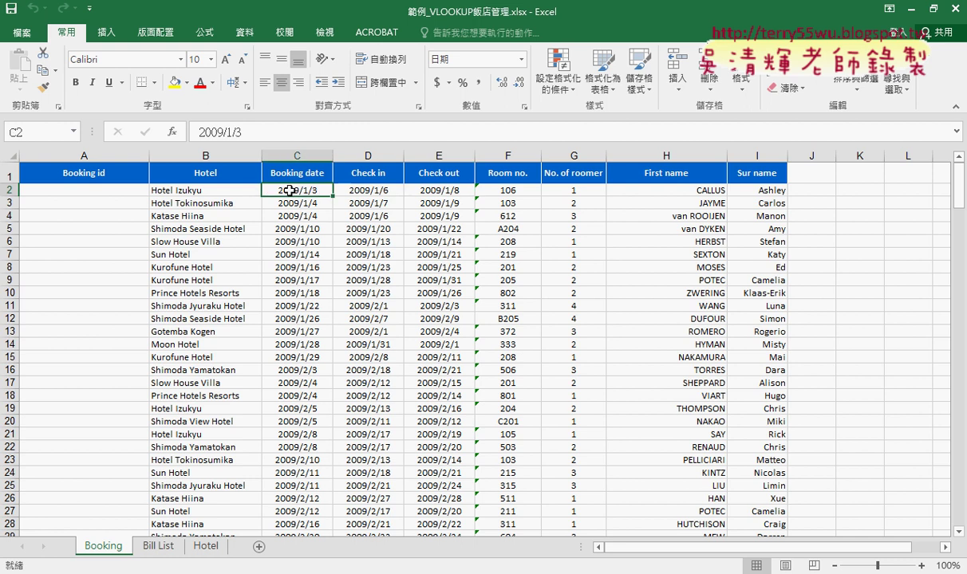
{"action": "left_click", "coordinate": [226, 190]}
{"action": "left_click_drag", "start_coordinate": [203, 190], "coordinate": [754, 192]}
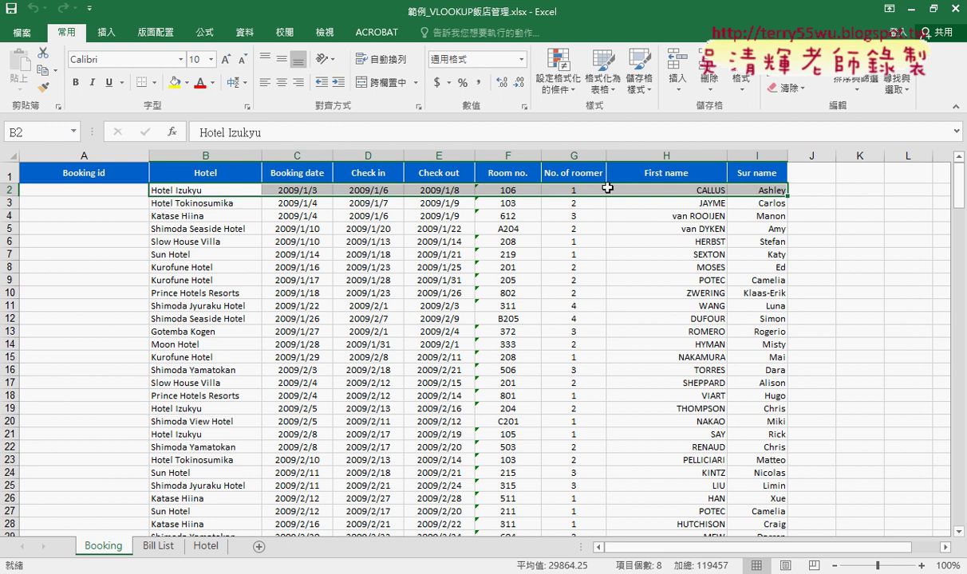
{"action": "left_click", "coordinate": [104, 192]}
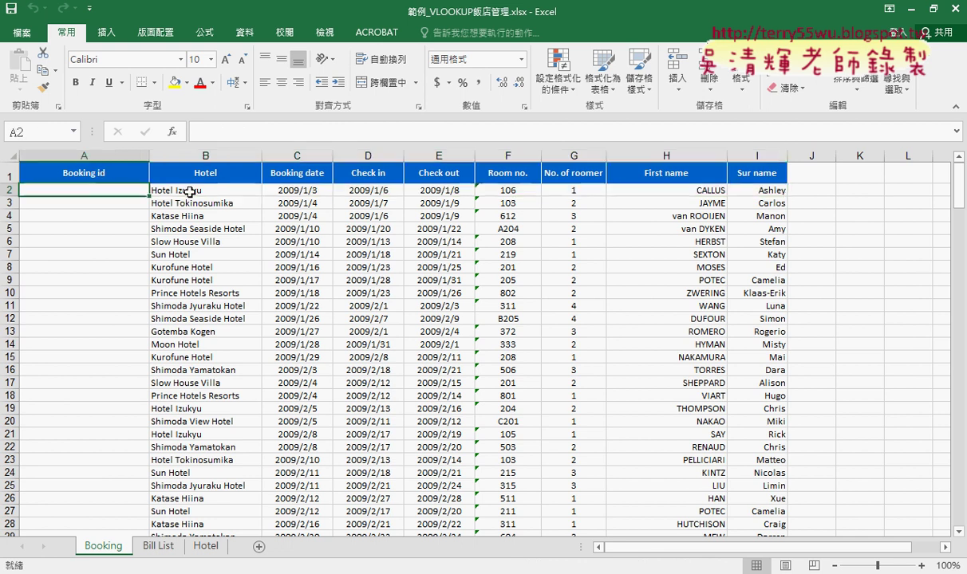
{"action": "left_click_drag", "start_coordinate": [190, 191], "coordinate": [762, 195]}
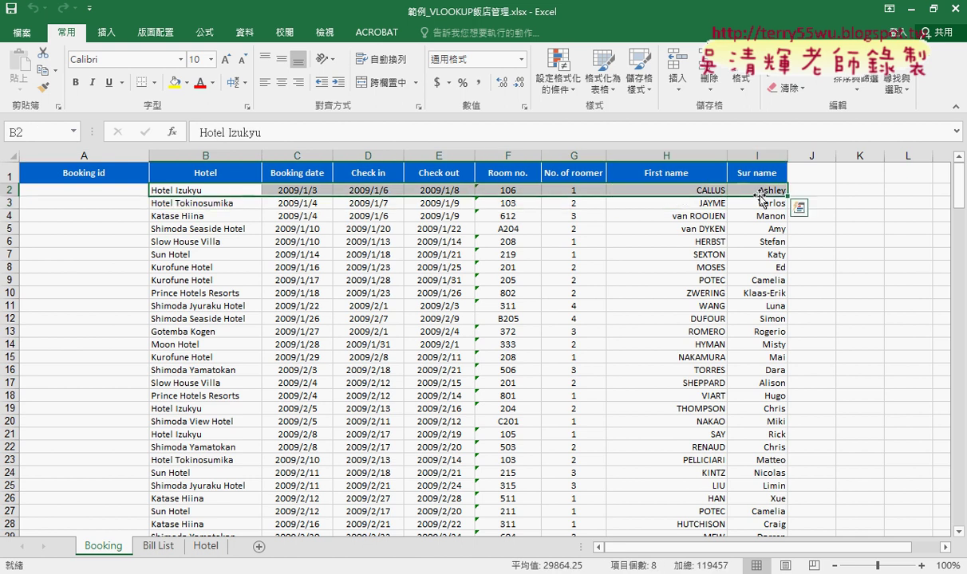
{"action": "mouse_move", "coordinate": [107, 571]}
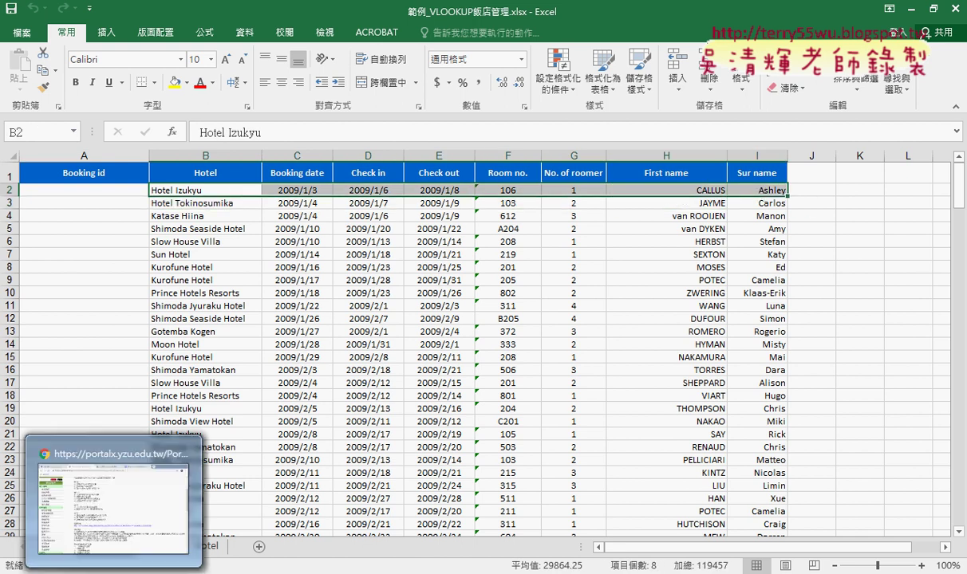
{"action": "left_click", "coordinate": [119, 535]}
Go back in Drive to the 05_檢視與參照函數 folder and open the 範例_VLOOKUP飯店管理 document
{"action": "left_click", "coordinate": [452, 18]}
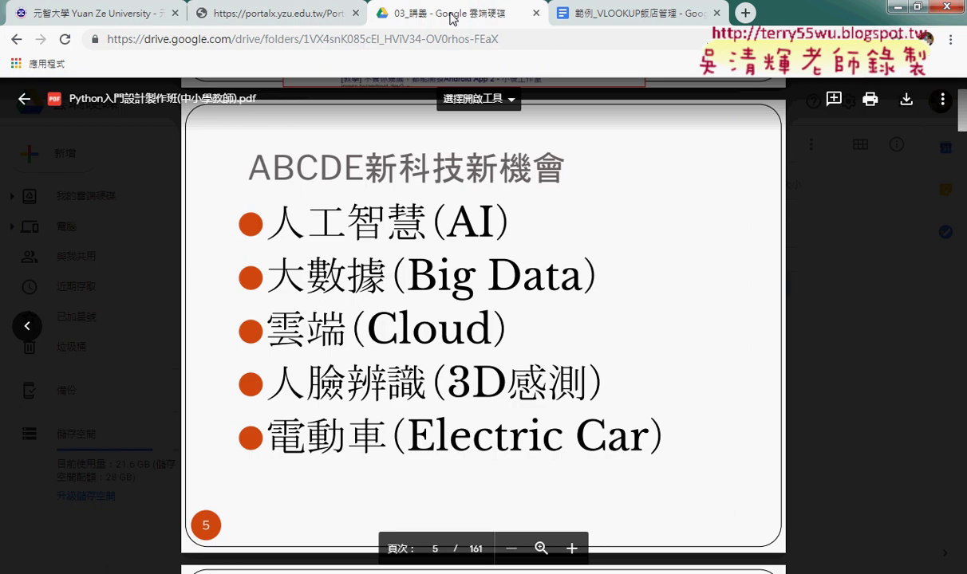
{"action": "right_click", "coordinate": [16, 39]}
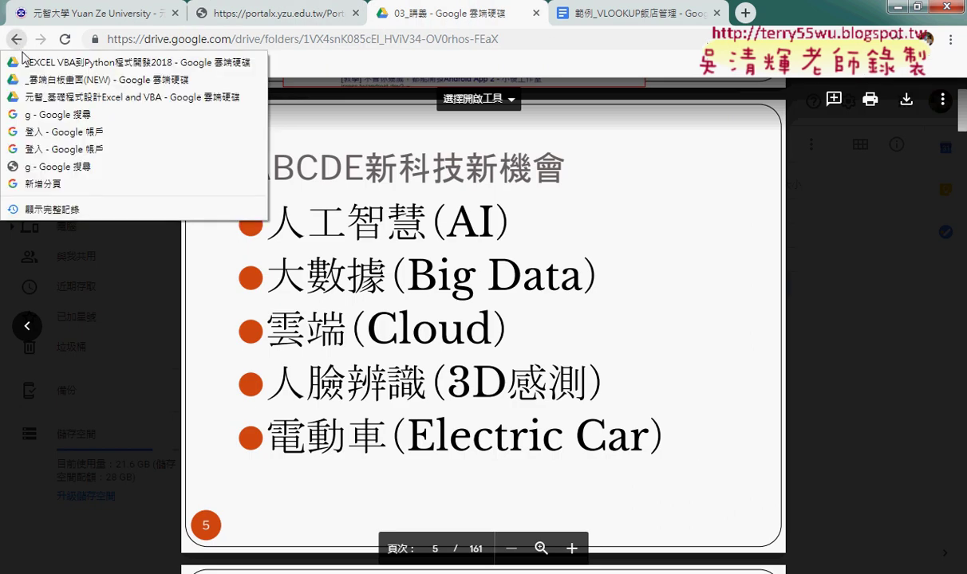
{"action": "left_click", "coordinate": [33, 83]}
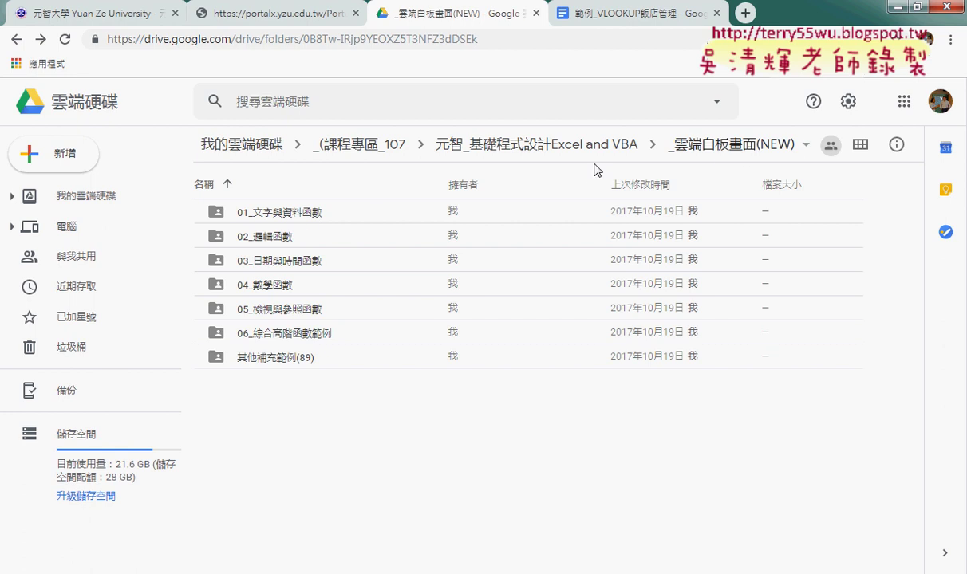
{"action": "double_click", "coordinate": [288, 310]}
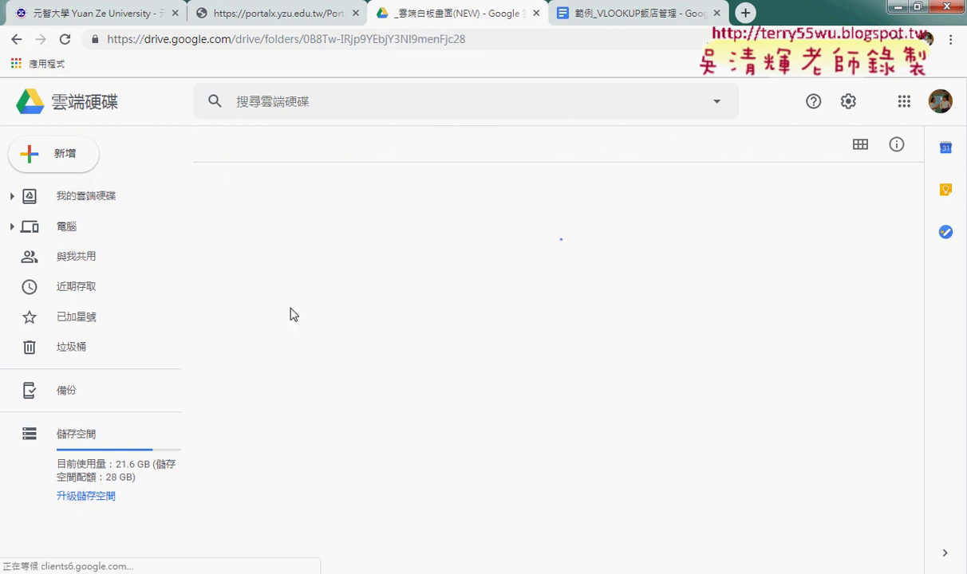
{"action": "scroll", "coordinate": [310, 321], "scroll_direction": "down", "scroll_amount": 1}
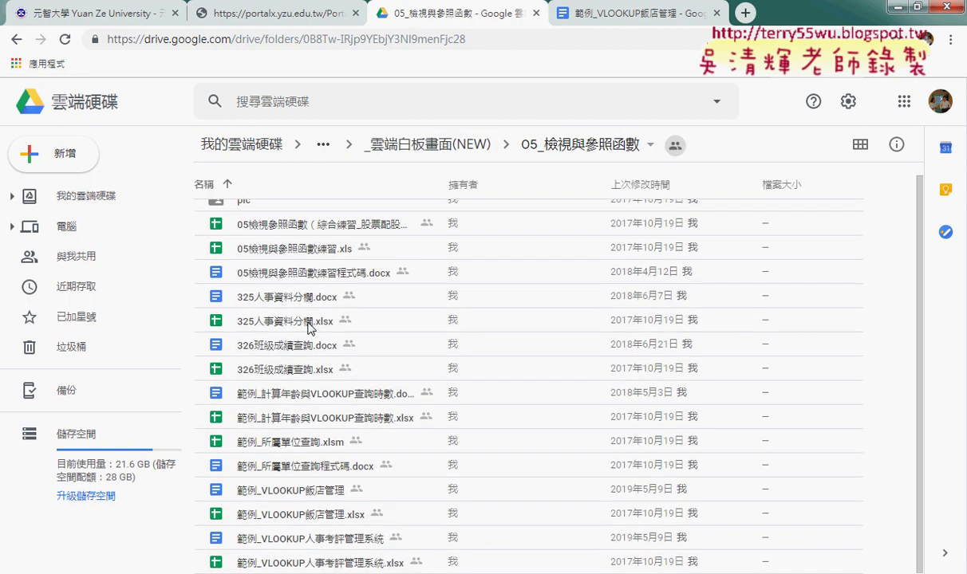
{"action": "left_click", "coordinate": [314, 498]}
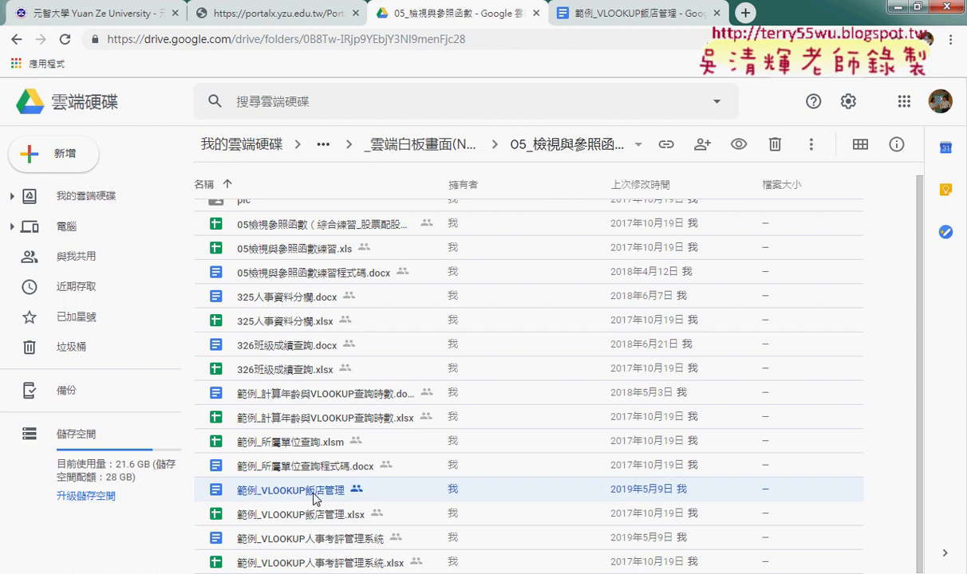
{"action": "left_click", "coordinate": [636, 25]}
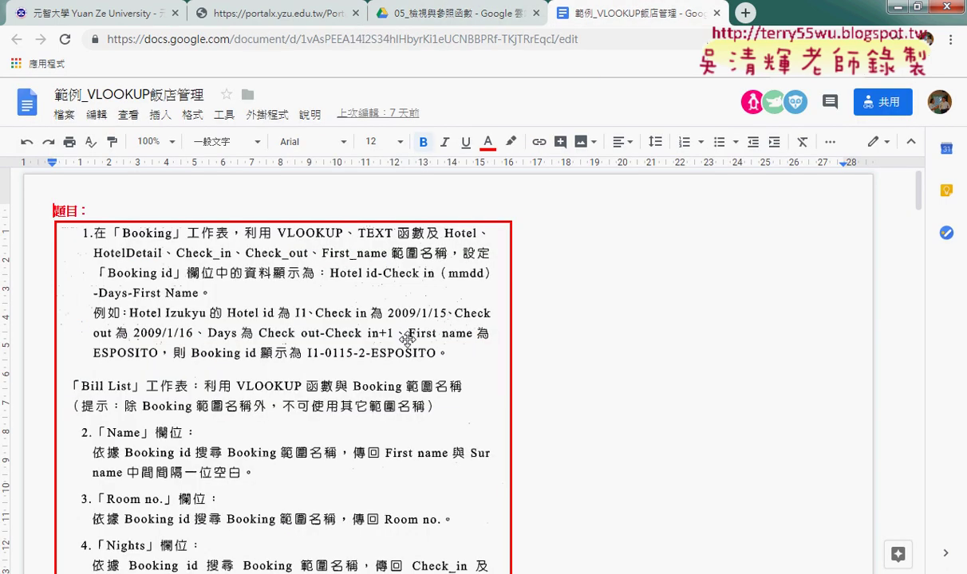
Scroll through the Booking id instructions, then bring the Excel hotel workbook back to the front
{"action": "scroll", "coordinate": [631, 371], "scroll_direction": "down", "scroll_amount": 1}
{"action": "scroll", "coordinate": [599, 351], "scroll_direction": "up", "scroll_amount": 1}
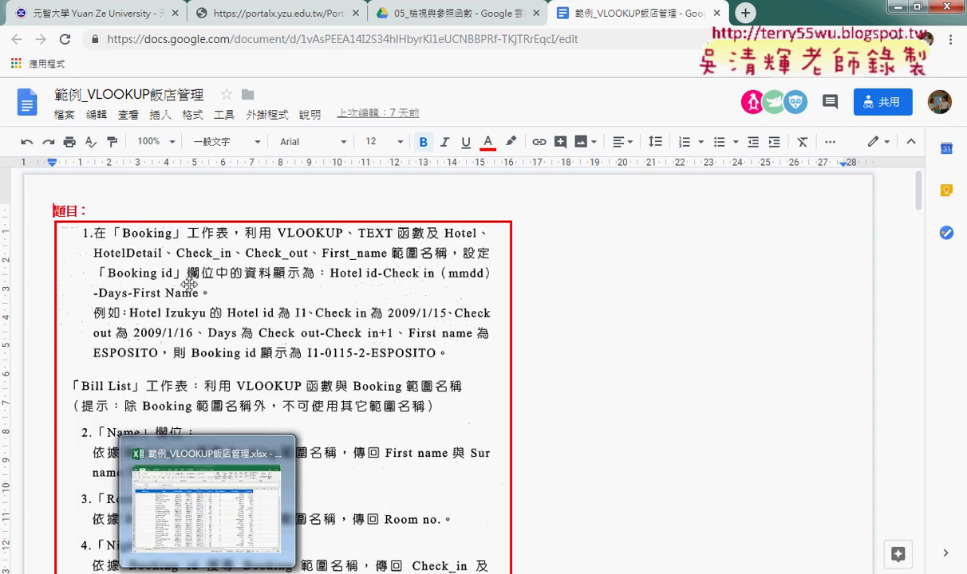
{"action": "left_click", "coordinate": [166, 571]}
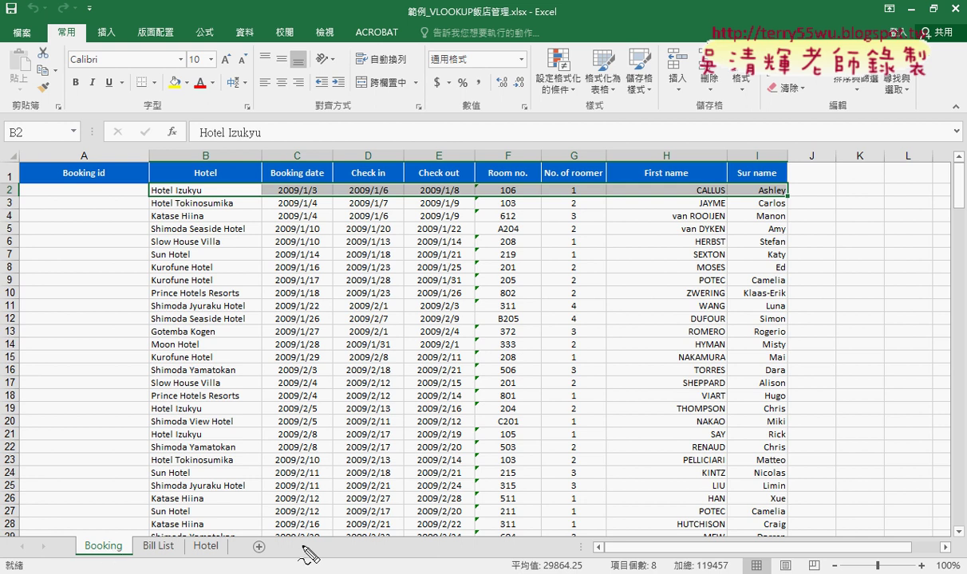
{"action": "left_click_drag", "start_coordinate": [127, 530], "coordinate": [133, 535]}
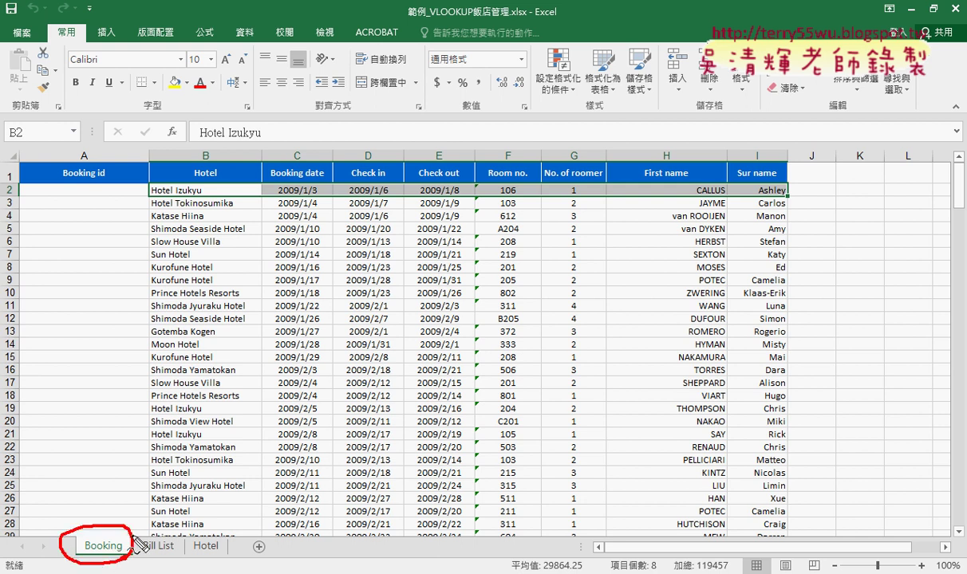
{"action": "mouse_move", "coordinate": [152, 481]}
{"action": "left_mouse_down"}
{"action": "mouse_move", "coordinate": [111, 530]}
{"action": "mouse_move", "coordinate": [134, 517]}
{"action": "left_mouse_up"}
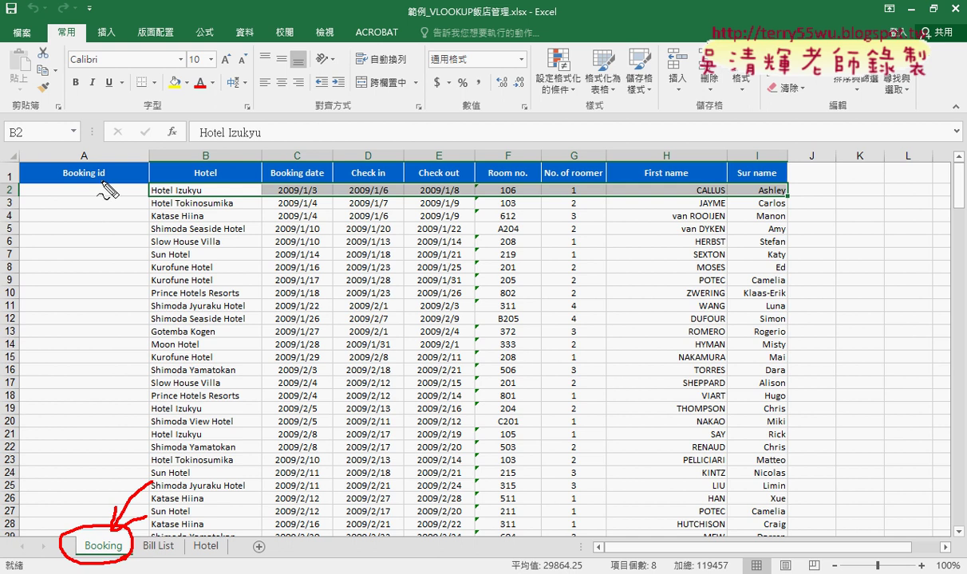
{"action": "left_click_drag", "start_coordinate": [104, 179], "coordinate": [112, 159]}
{"action": "mouse_move", "coordinate": [254, 198]}
{"action": "left_mouse_down"}
{"action": "mouse_move", "coordinate": [114, 154]}
{"action": "mouse_move", "coordinate": [106, 164]}
{"action": "left_mouse_up"}
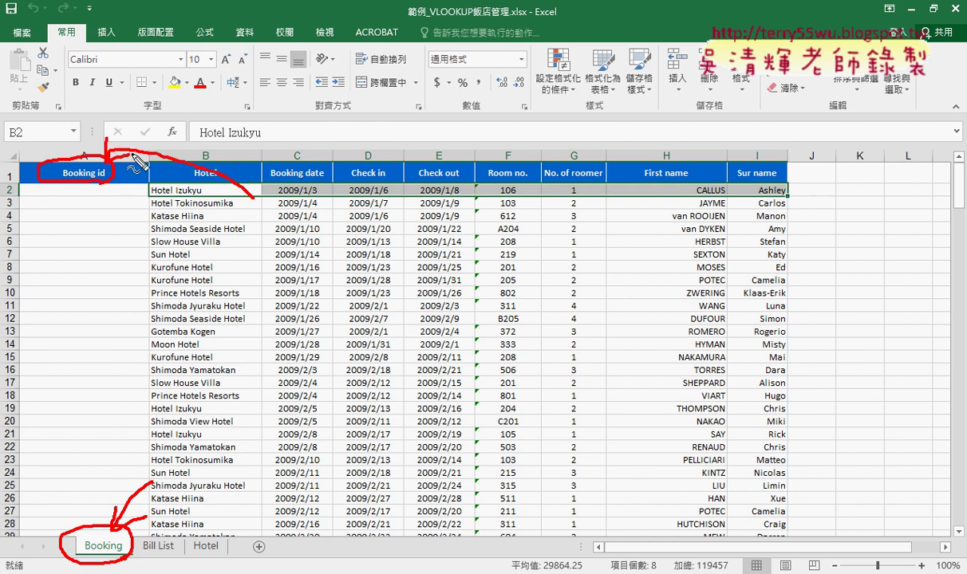
{"action": "key", "text": "Escape"}
{"action": "left_click", "coordinate": [120, 189]}
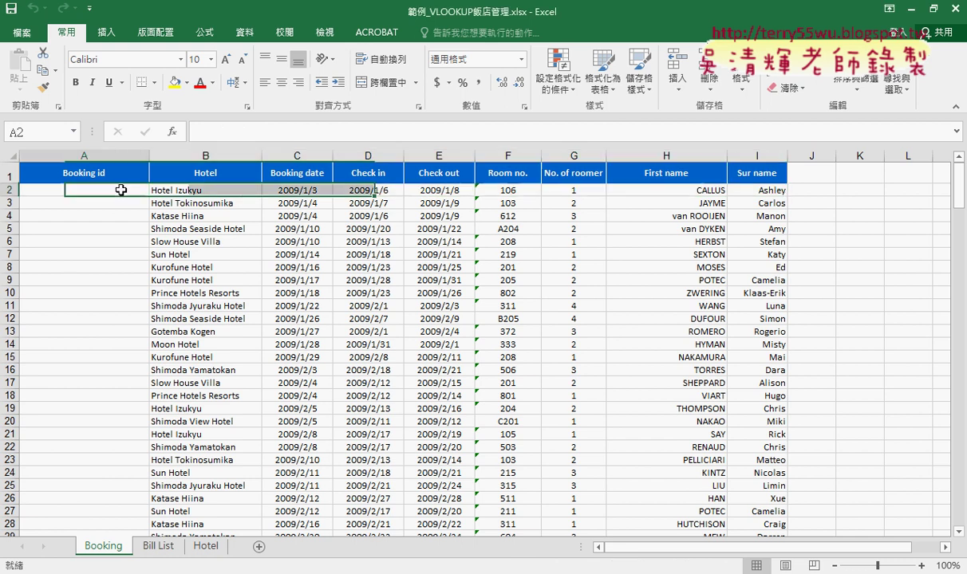
{"action": "key", "text": "alt+Tab"}
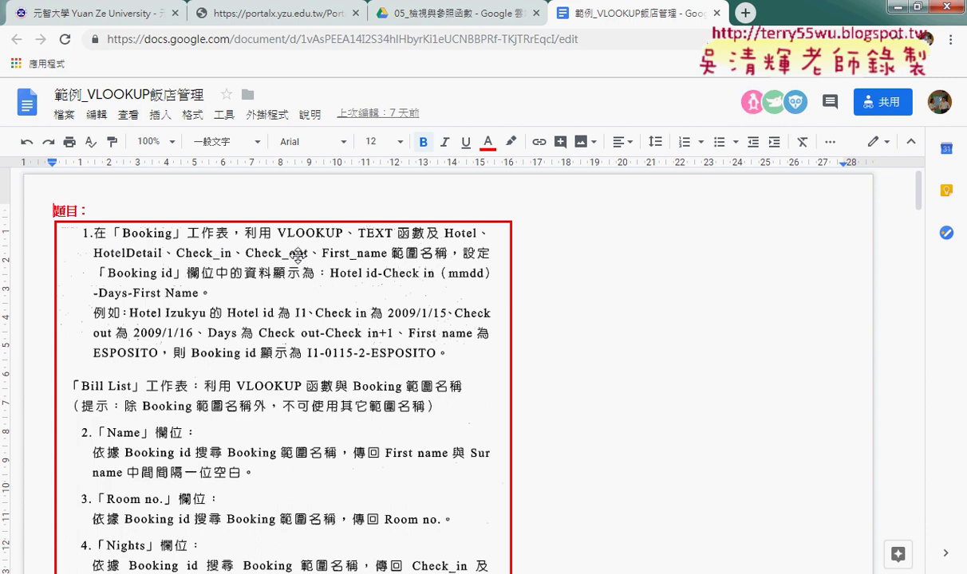
{"action": "key", "text": "alt+Tab"}
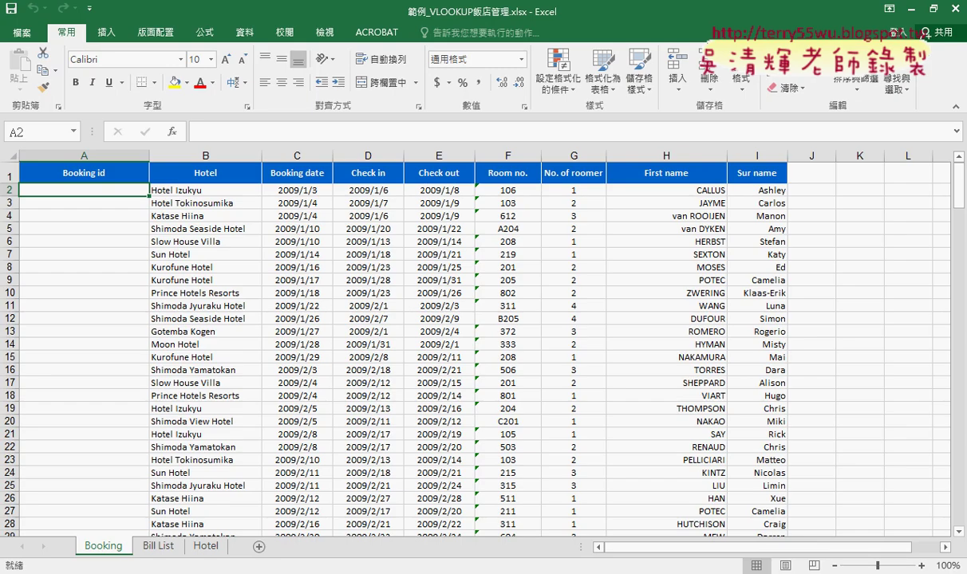
Open Name Manager from Formulas and highlight the Hotel name's range on the sheet
{"action": "left_click", "coordinate": [213, 36]}
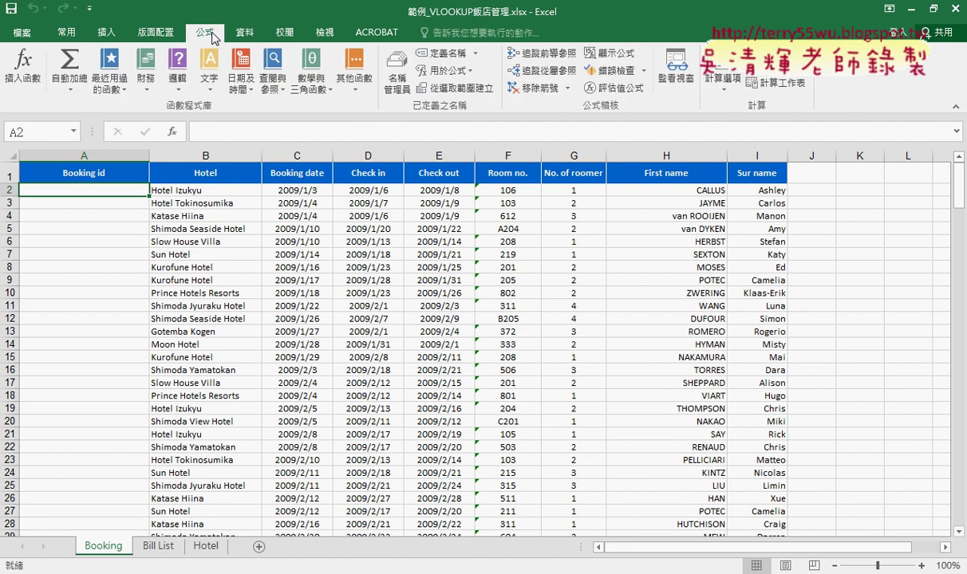
{"action": "left_click", "coordinate": [394, 80]}
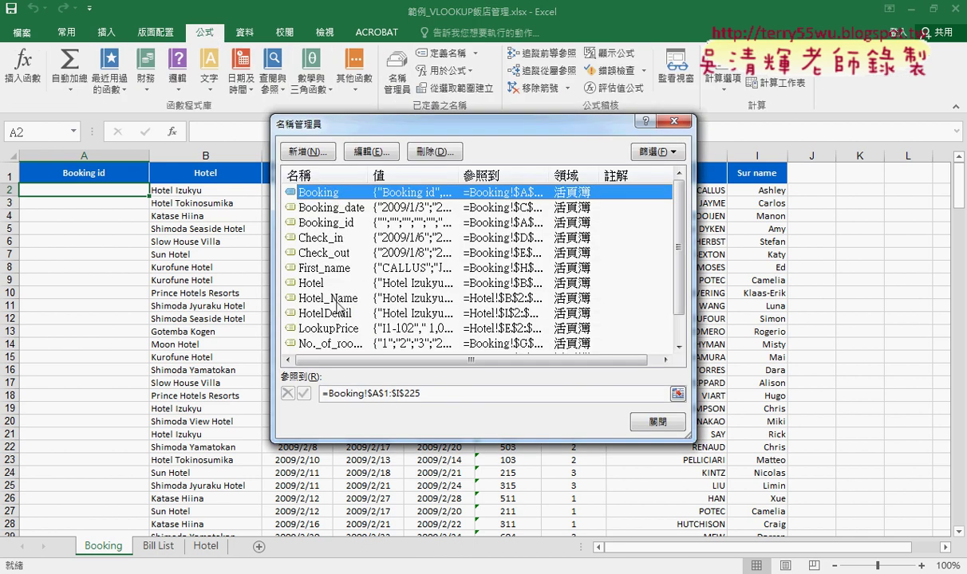
{"action": "left_click", "coordinate": [335, 285]}
{"action": "left_click", "coordinate": [436, 397]}
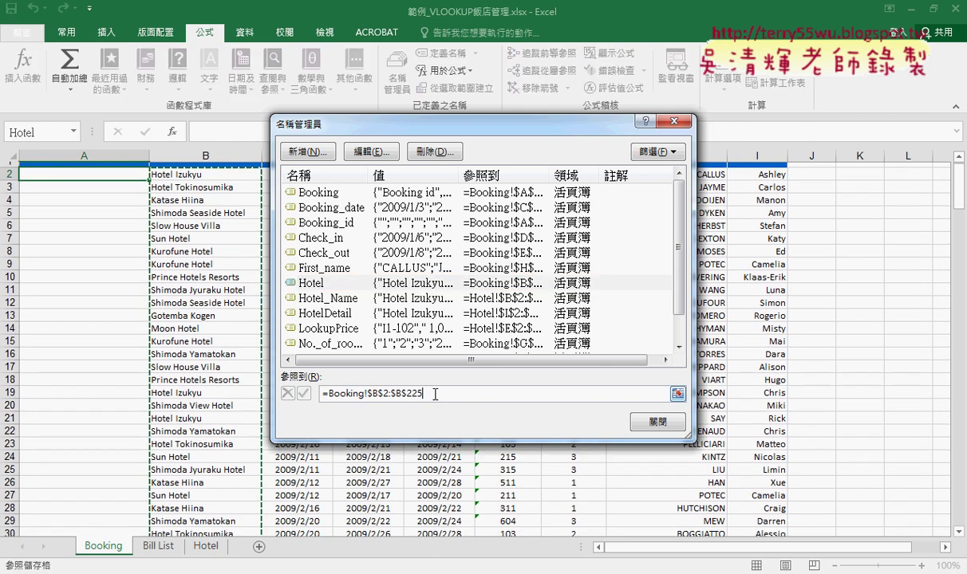
{"action": "left_click_drag", "start_coordinate": [416, 133], "coordinate": [525, 139]}
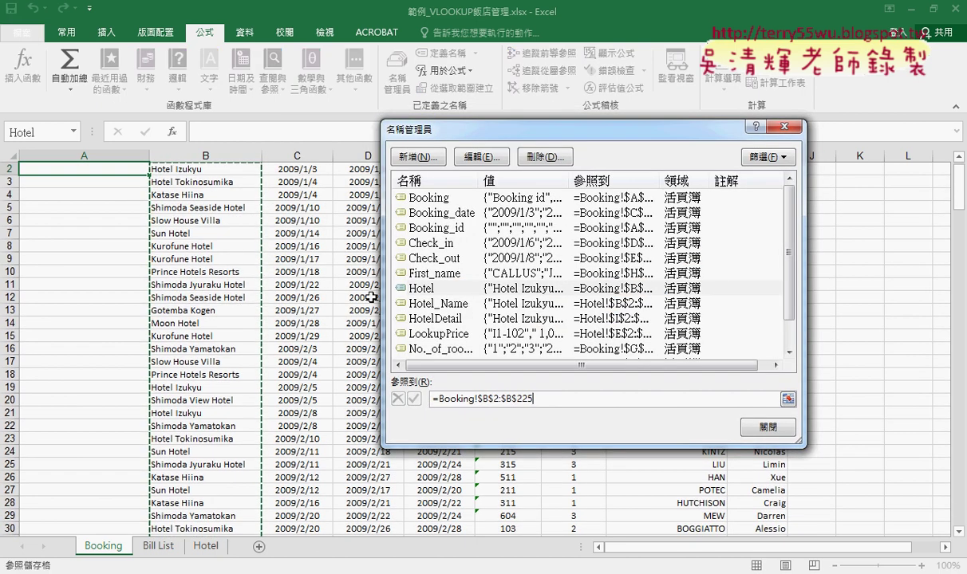
Outline HotelDetail's range Hotel!$I$2:$K$14 and move Name Manager off the hotel table
{"action": "scroll", "coordinate": [205, 271], "scroll_direction": "up", "scroll_amount": 1}
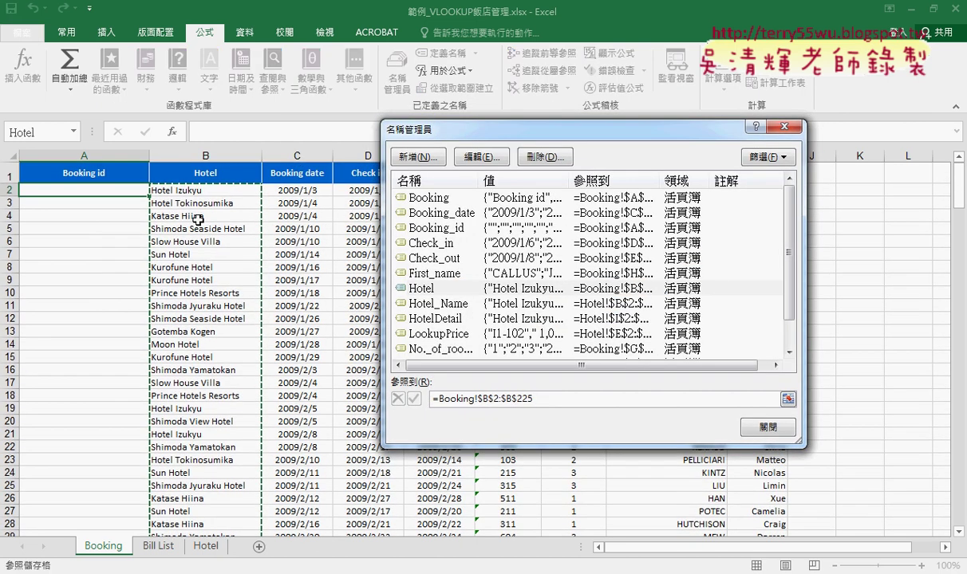
{"action": "left_click", "coordinate": [453, 319]}
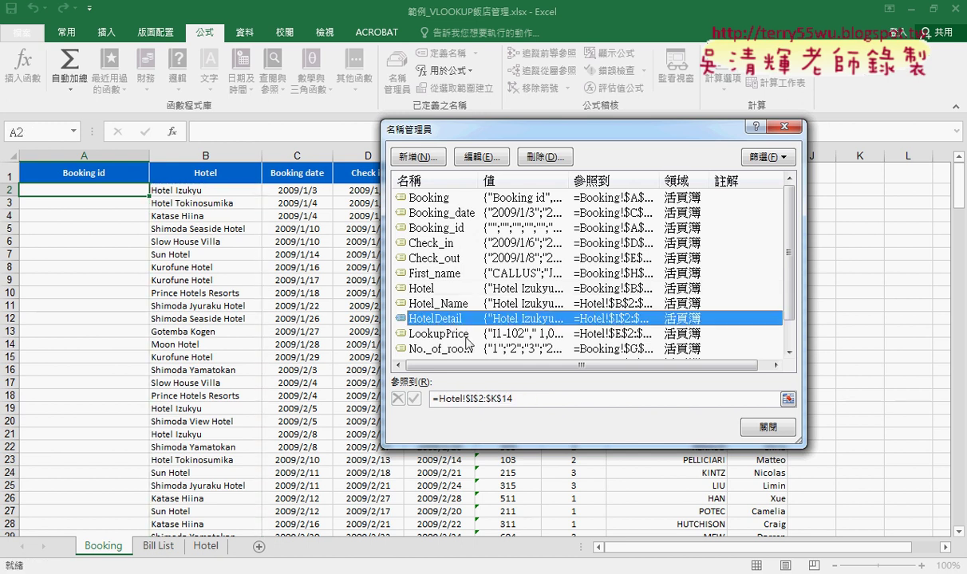
{"action": "left_click", "coordinate": [524, 399]}
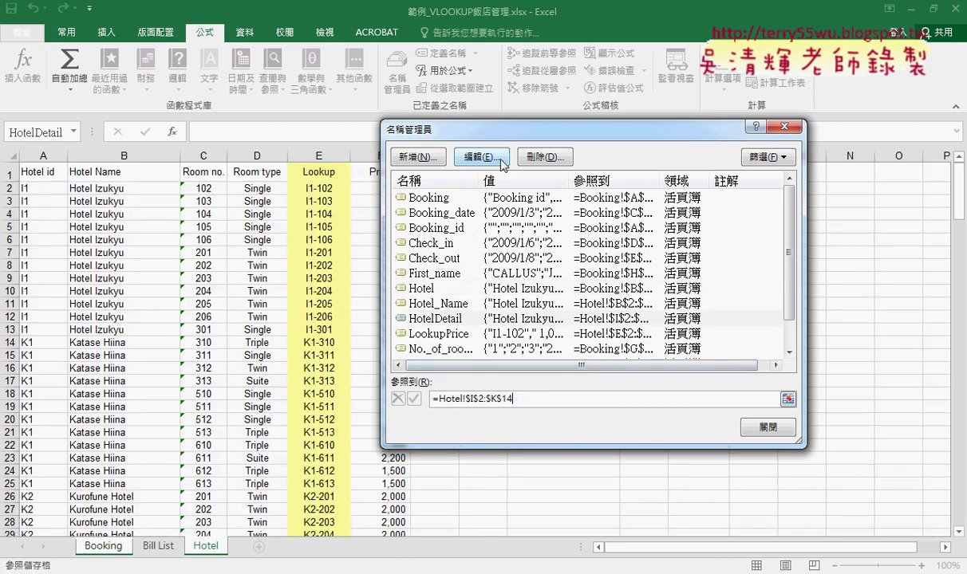
{"action": "left_click_drag", "start_coordinate": [506, 134], "coordinate": [168, 170]}
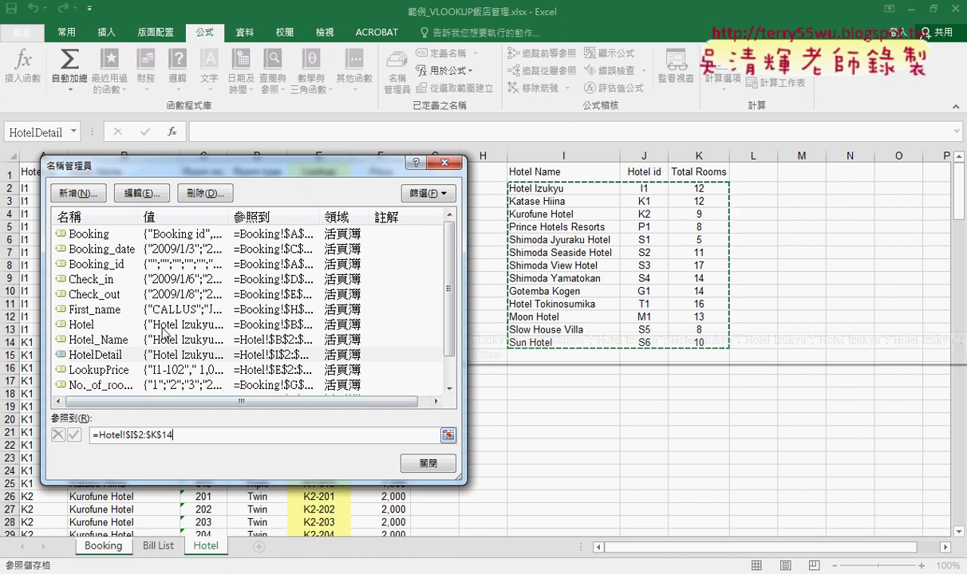
Outline the Check_in, Check_out and First_name ranges in Booking columns D, E and H
{"action": "left_click", "coordinate": [103, 279]}
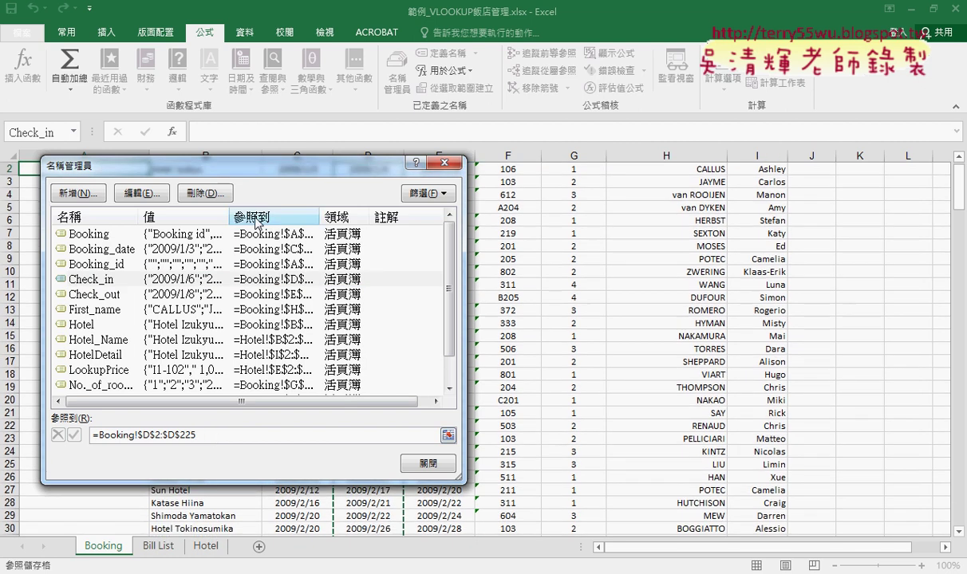
{"action": "left_click_drag", "start_coordinate": [257, 162], "coordinate": [640, 160]}
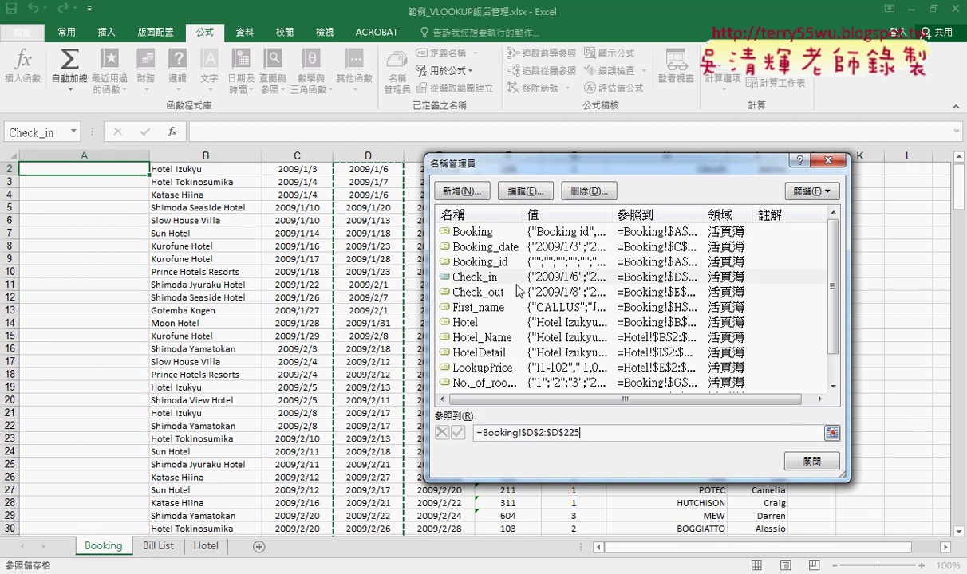
{"action": "left_click", "coordinate": [479, 292]}
{"action": "left_click", "coordinate": [662, 432]}
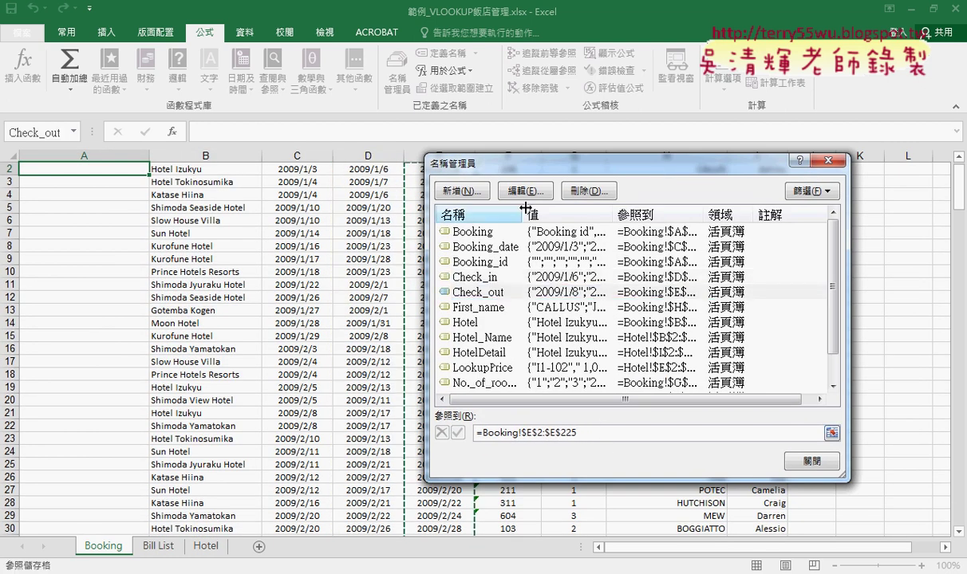
{"action": "left_click", "coordinate": [515, 316]}
{"action": "left_click", "coordinate": [608, 432]}
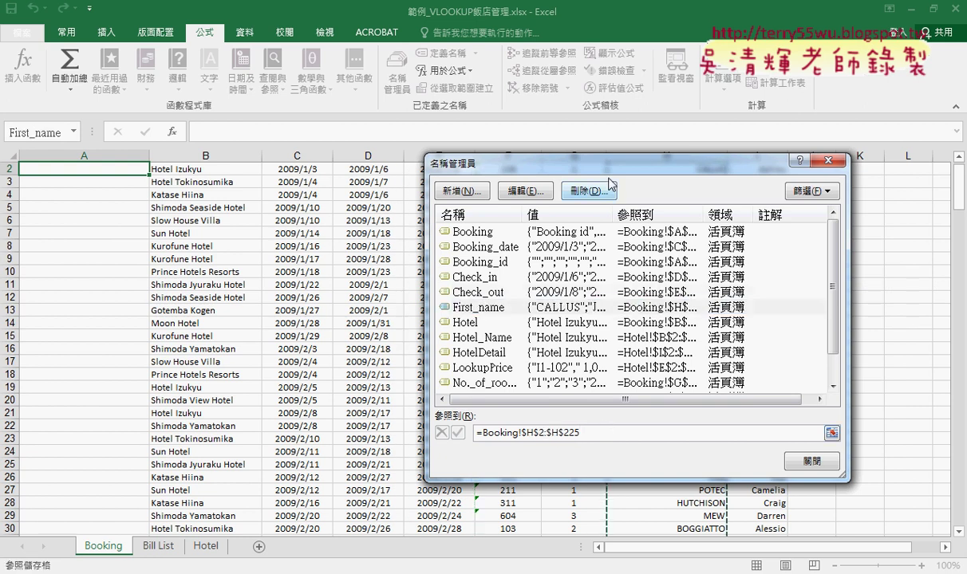
{"action": "left_click_drag", "start_coordinate": [594, 166], "coordinate": [279, 126]}
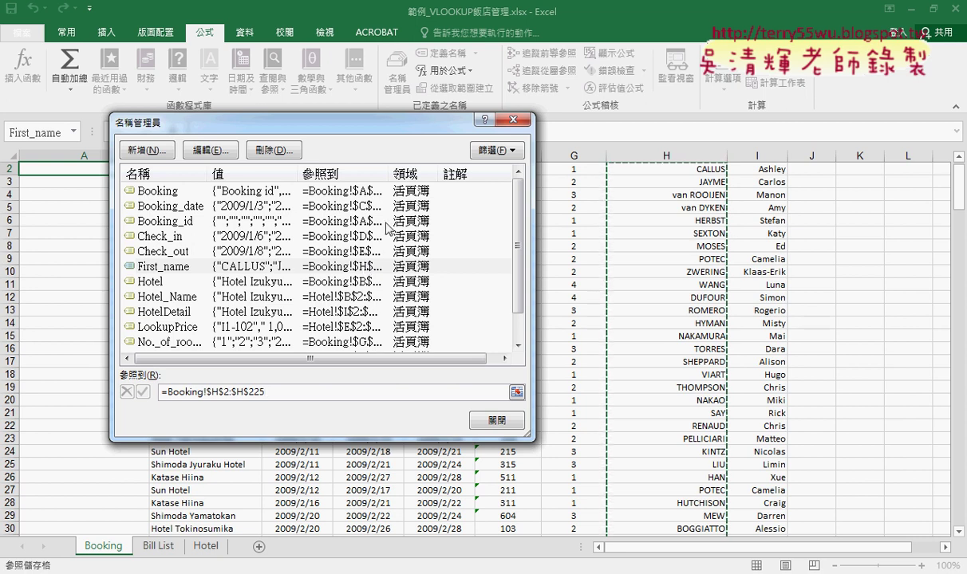
Reopen Name Manager, widen the Name column, and outline the Hotel range Booking!$B$2:$B$225
{"action": "left_click", "coordinate": [508, 123]}
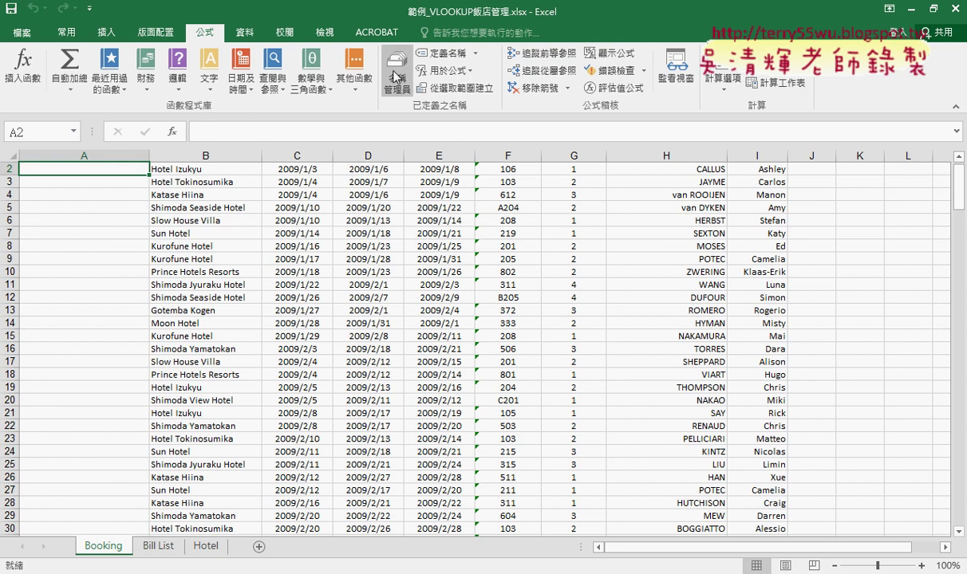
{"action": "left_click", "coordinate": [391, 76]}
{"action": "left_click_drag", "start_coordinate": [518, 243], "coordinate": [518, 269]}
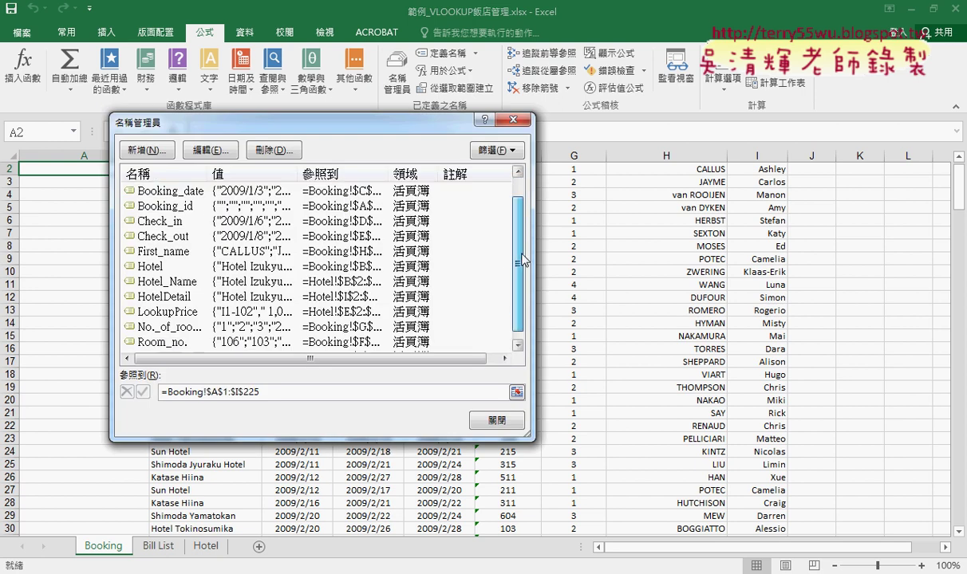
{"action": "left_click_drag", "start_coordinate": [209, 173], "coordinate": [308, 177]}
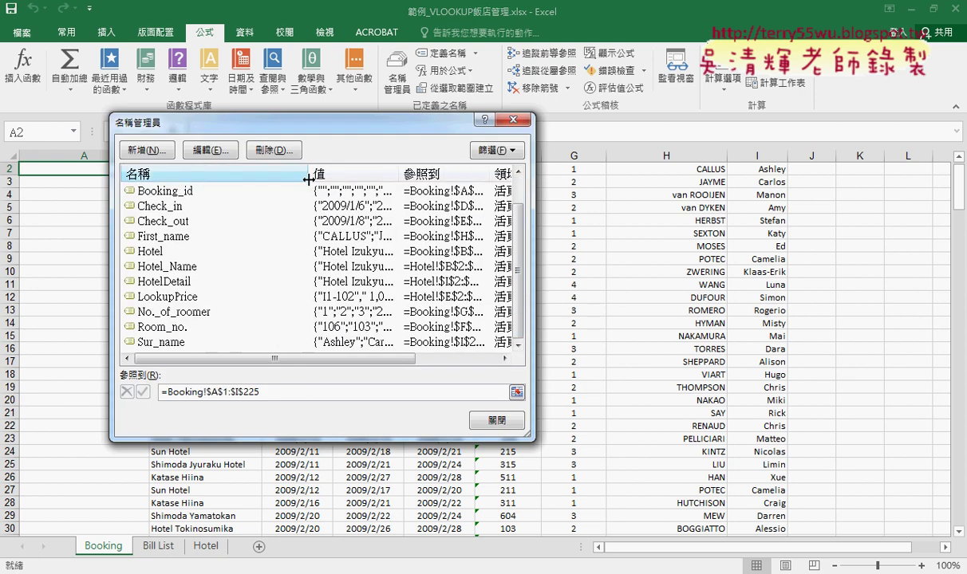
{"action": "left_click", "coordinate": [172, 250]}
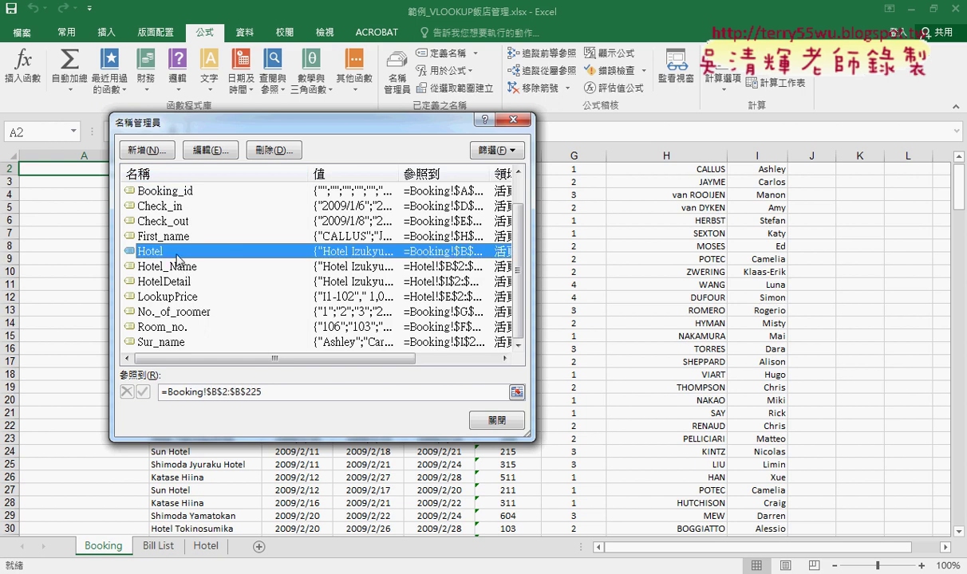
{"action": "left_click", "coordinate": [274, 392]}
{"action": "left_click_drag", "start_coordinate": [321, 125], "coordinate": [534, 135]}
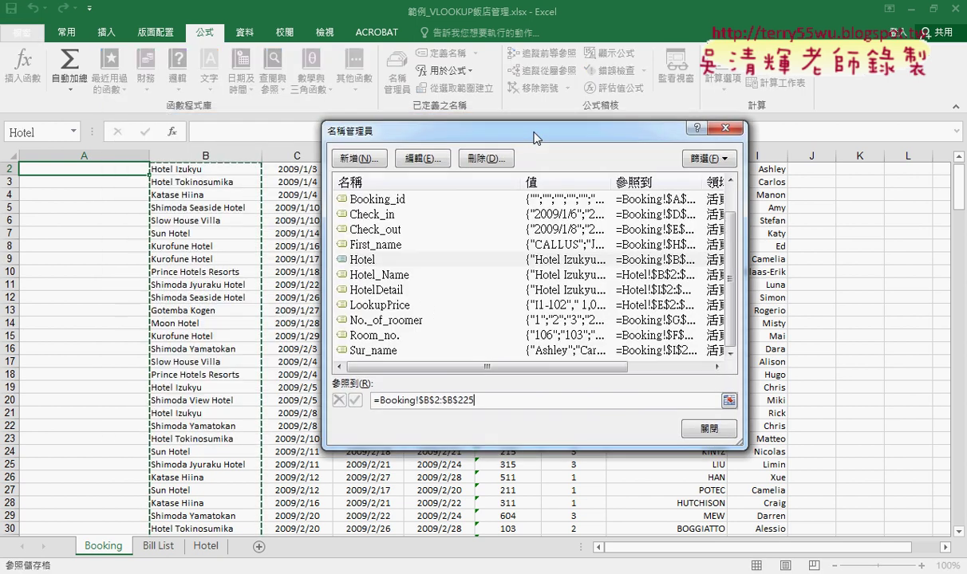
Scroll the Booking sheet, then switch to the Google Docs assignment showing the Booking id format
{"action": "scroll", "coordinate": [252, 259], "scroll_direction": "up", "scroll_amount": 1}
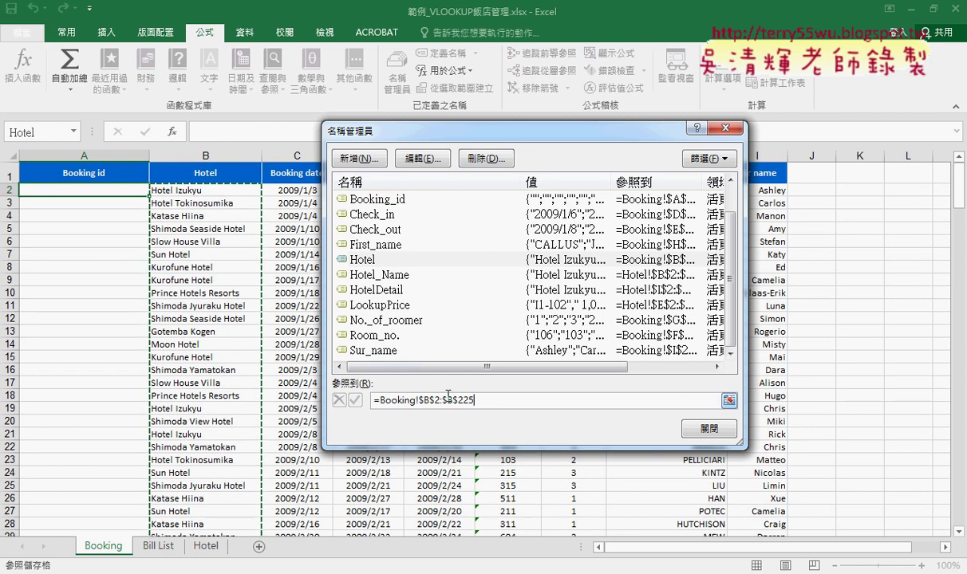
{"action": "scroll", "coordinate": [199, 244], "scroll_direction": "down", "scroll_amount": 4}
{"action": "scroll", "coordinate": [199, 252], "scroll_direction": "down", "scroll_amount": 7}
{"action": "scroll", "coordinate": [202, 252], "scroll_direction": "down", "scroll_amount": 4}
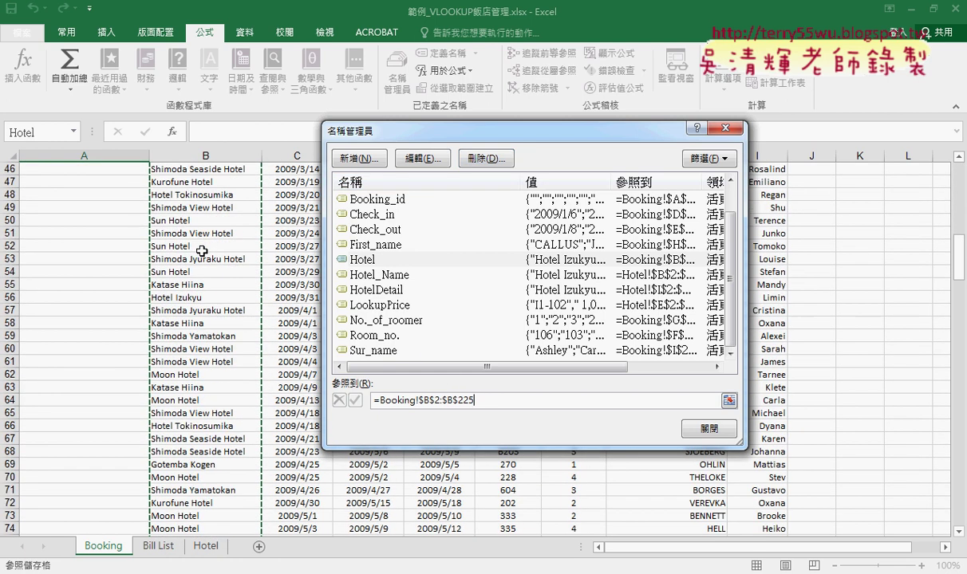
{"action": "scroll", "coordinate": [202, 251], "scroll_direction": "up", "scroll_amount": 10}
{"action": "scroll", "coordinate": [201, 250], "scroll_direction": "up", "scroll_amount": 5}
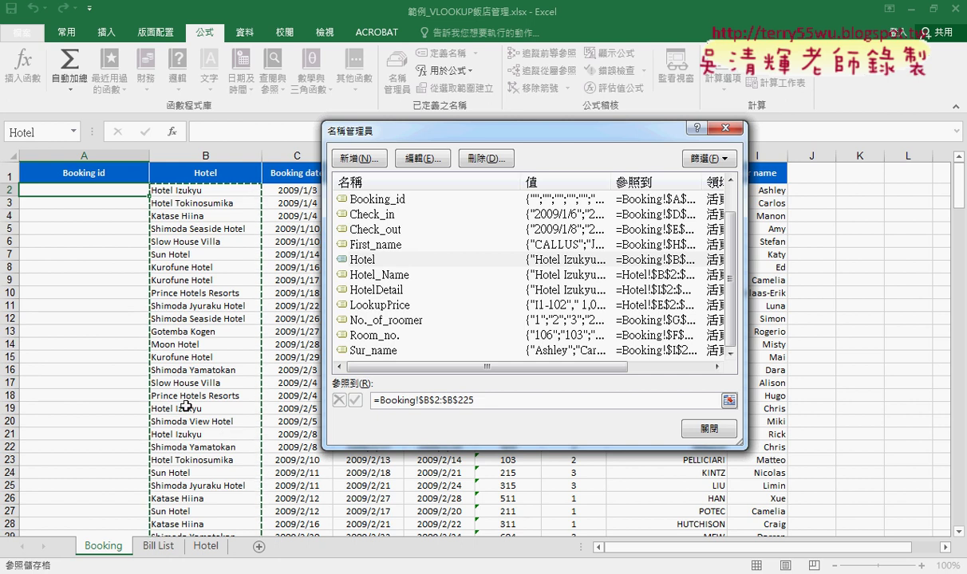
{"action": "key", "text": "alt+Tab"}
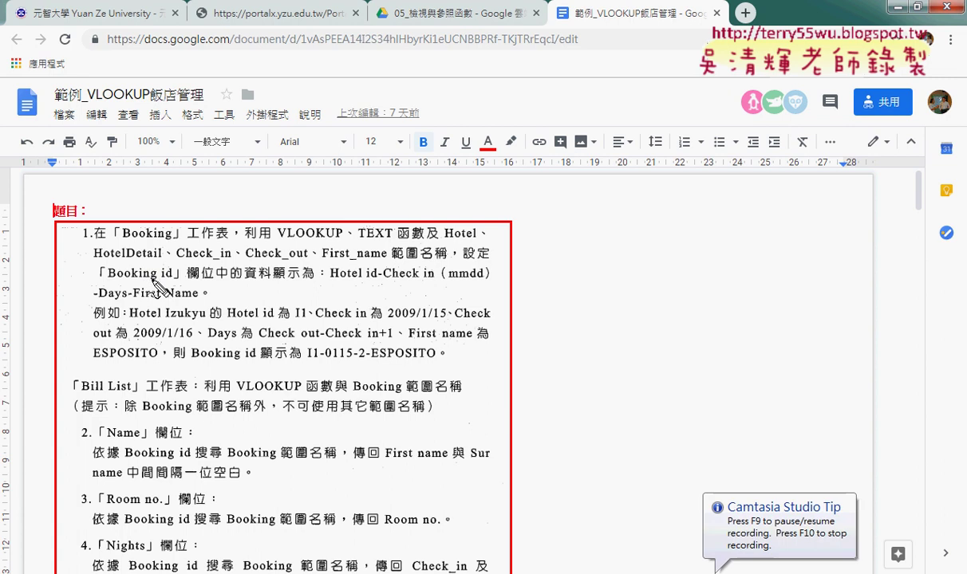
Pen-mark the hotel id I1, the date 0115 and the check-out labels in the example
{"action": "left_click_drag", "start_coordinate": [304, 361], "coordinate": [319, 367]}
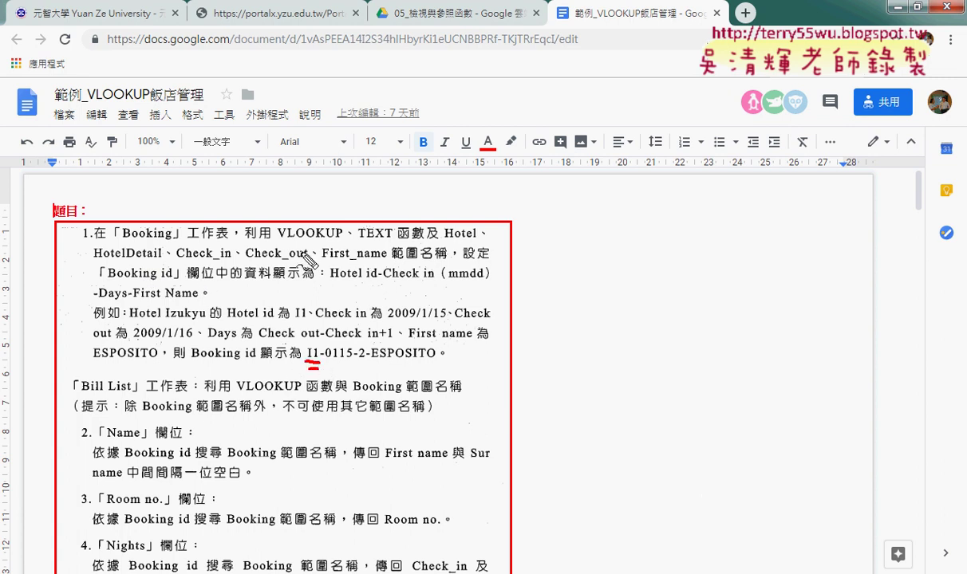
{"action": "mouse_move", "coordinate": [312, 341]}
{"action": "left_mouse_down"}
{"action": "mouse_move", "coordinate": [303, 366]}
{"action": "mouse_move", "coordinate": [321, 367]}
{"action": "left_mouse_up"}
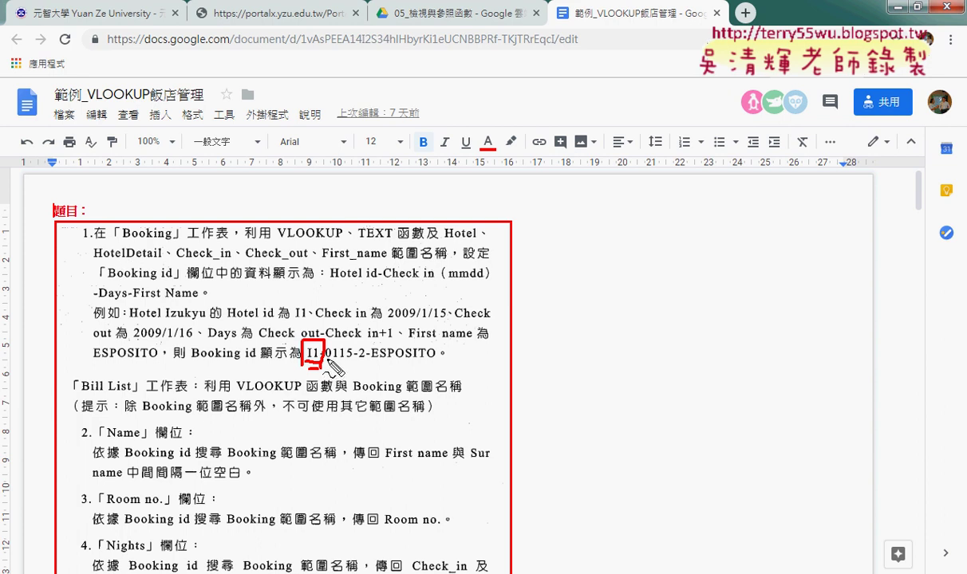
{"action": "key", "text": "Escape"}
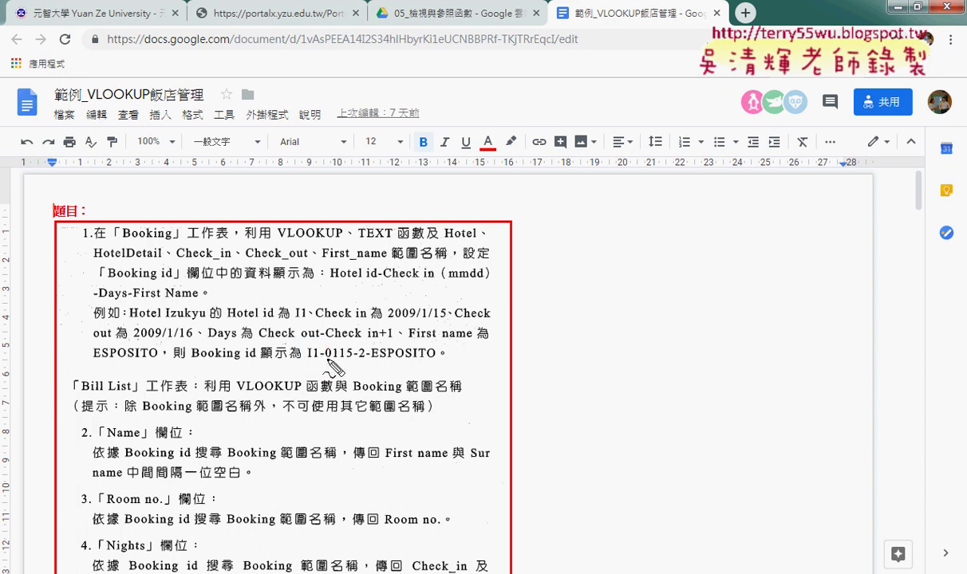
{"action": "left_click_drag", "start_coordinate": [306, 364], "coordinate": [317, 363]}
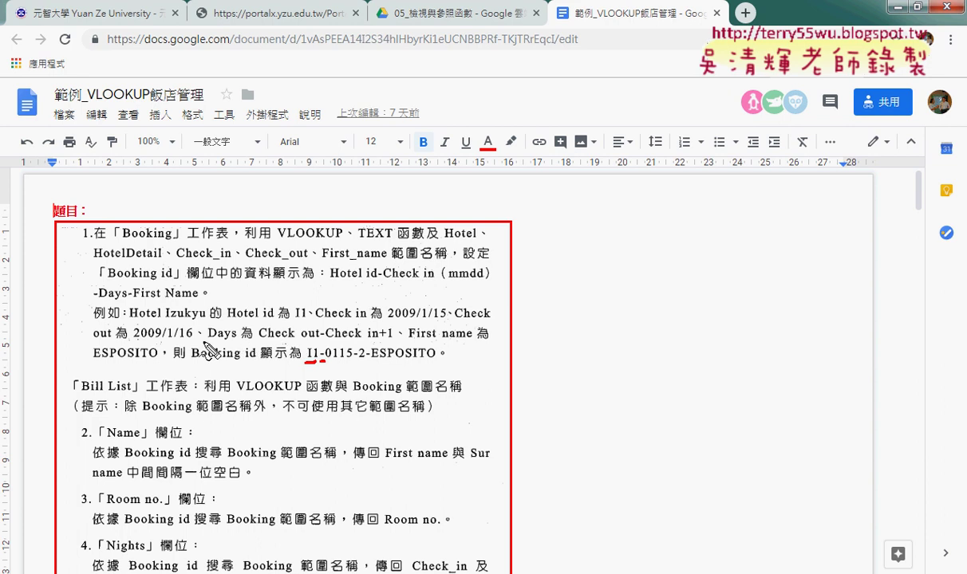
{"action": "left_click_drag", "start_coordinate": [326, 360], "coordinate": [350, 361]}
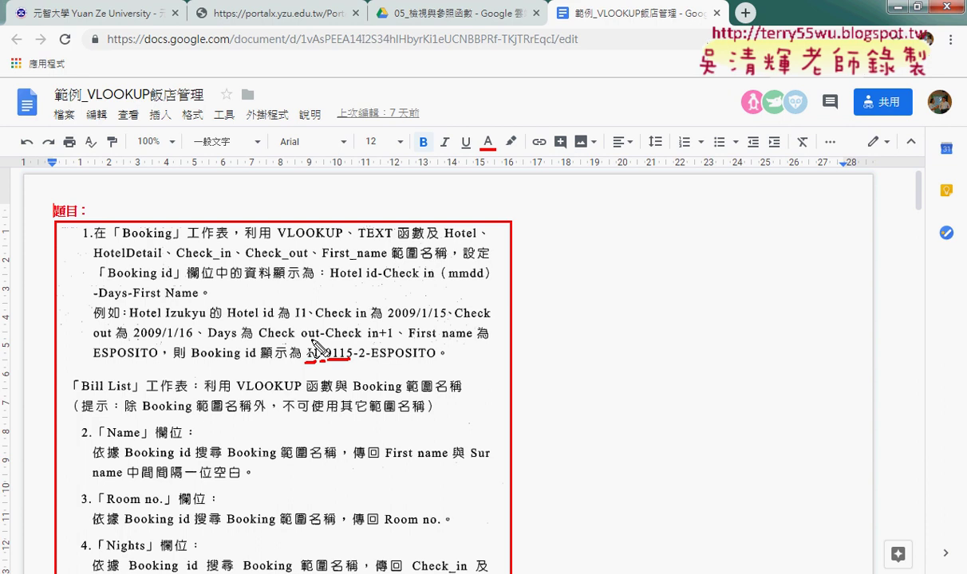
{"action": "left_click_drag", "start_coordinate": [257, 341], "coordinate": [317, 348]}
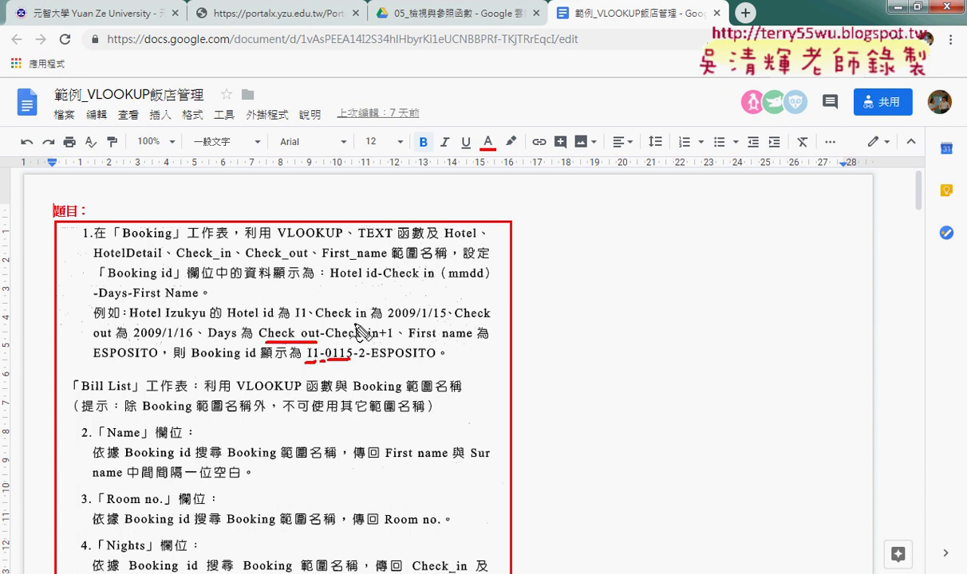
{"action": "left_click_drag", "start_coordinate": [455, 322], "coordinate": [504, 320]}
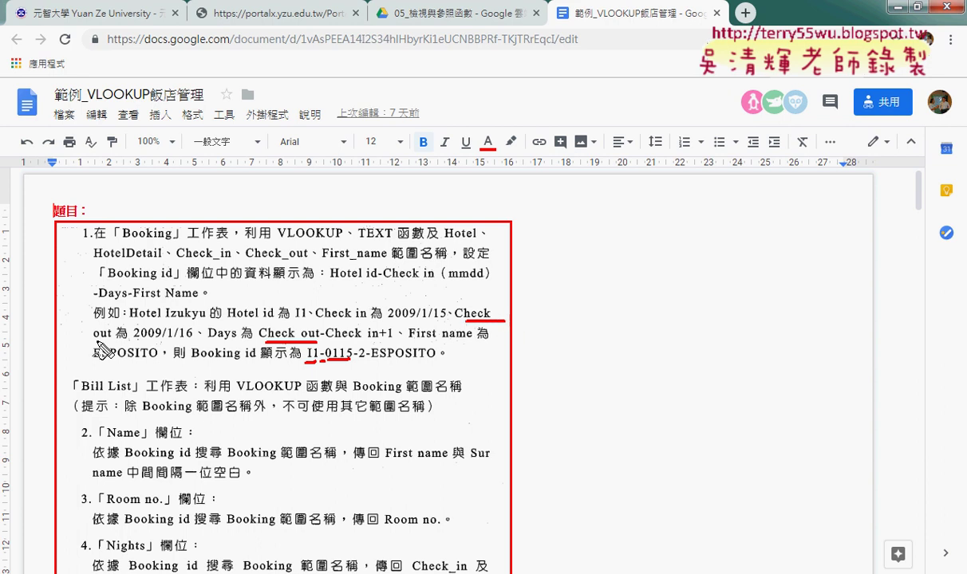
{"action": "left_click_drag", "start_coordinate": [94, 341], "coordinate": [113, 341]}
Underline the whole example id I1-0115-2-ESPOSITO, clear the marks, and return to Excel
{"action": "left_click_drag", "start_coordinate": [328, 360], "coordinate": [359, 363]}
{"action": "mouse_move", "coordinate": [371, 361]}
{"action": "left_mouse_down"}
{"action": "mouse_move", "coordinate": [437, 369]}
{"action": "mouse_move", "coordinate": [444, 340]}
{"action": "mouse_move", "coordinate": [471, 339]}
{"action": "left_mouse_up"}
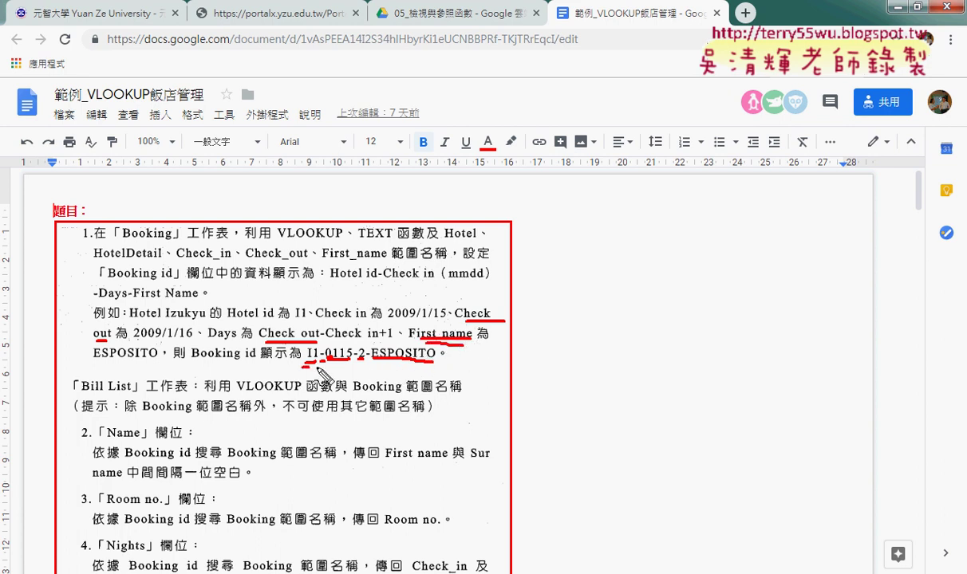
{"action": "left_click_drag", "start_coordinate": [303, 365], "coordinate": [441, 367]}
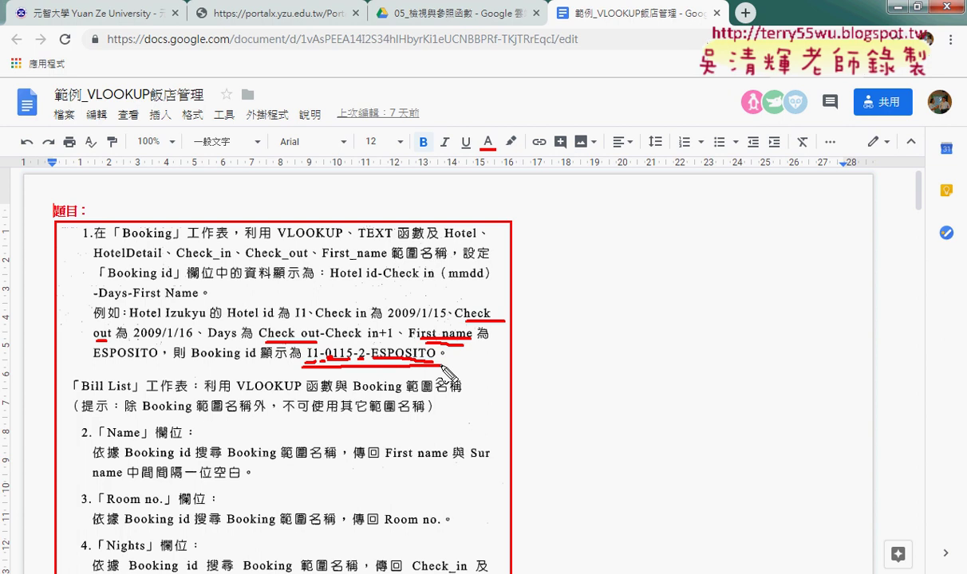
{"action": "key", "text": "Escape"}
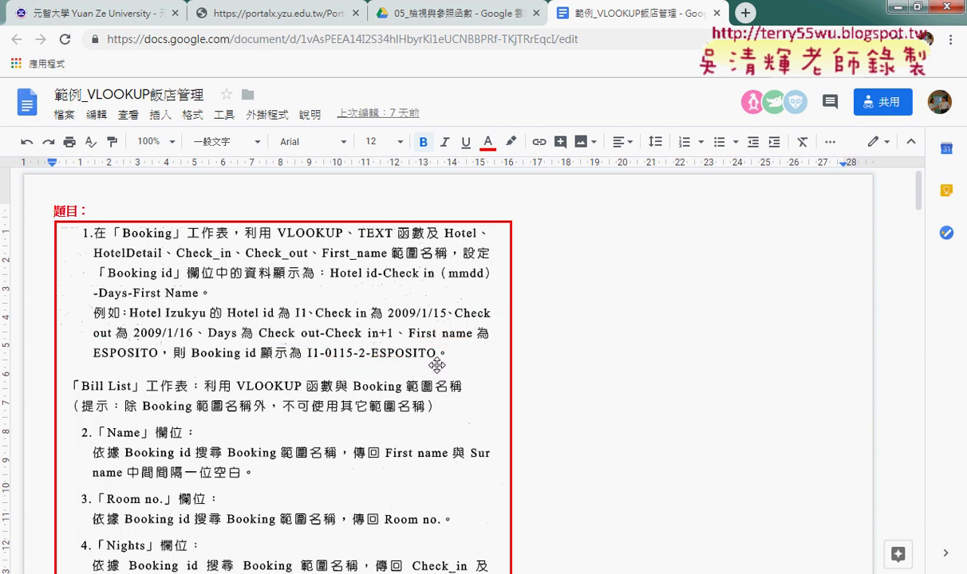
{"action": "key", "text": "alt+Tab"}
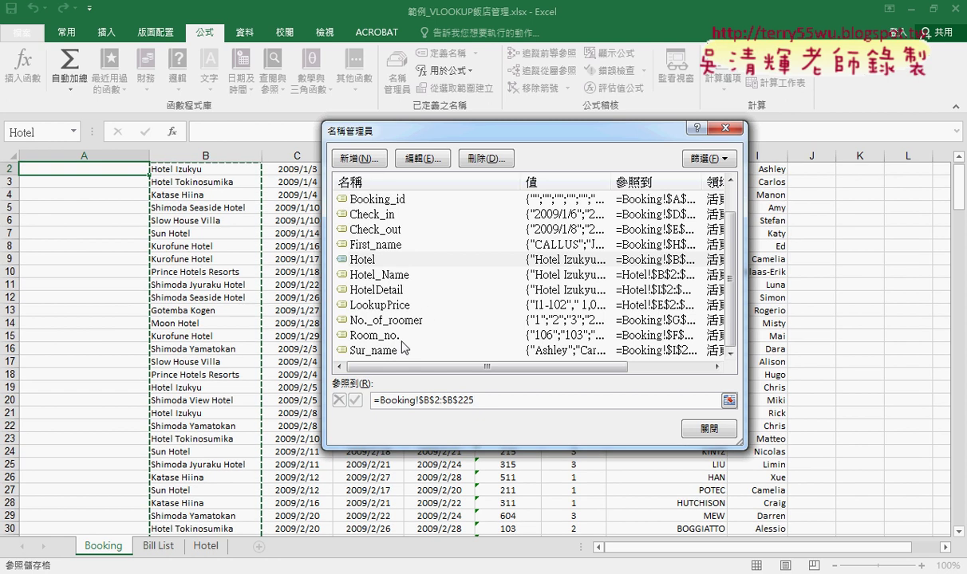
Close Name Manager and check B2's Hotel Izukyu beside the empty Booking id cell A2
{"action": "left_click", "coordinate": [706, 429]}
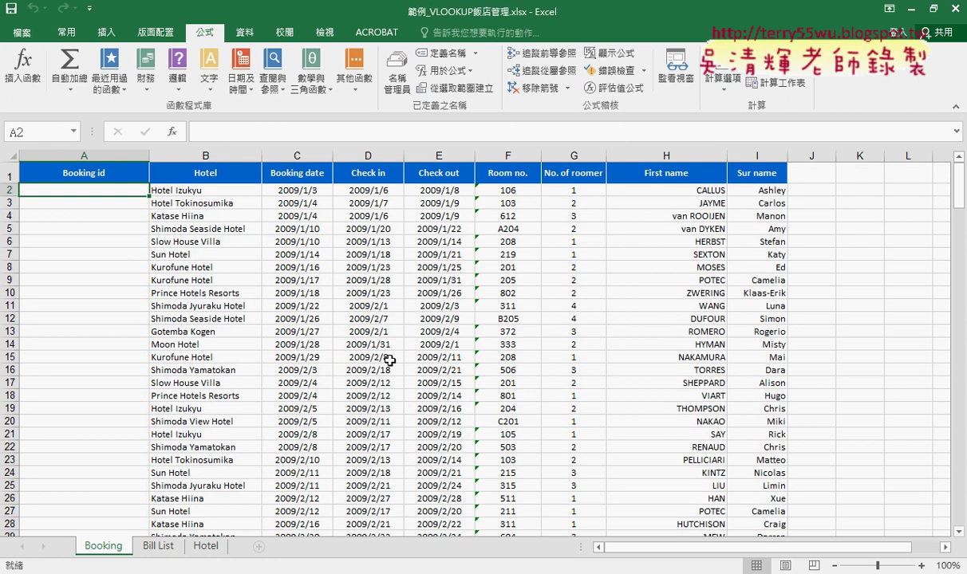
{"action": "left_click", "coordinate": [198, 190]}
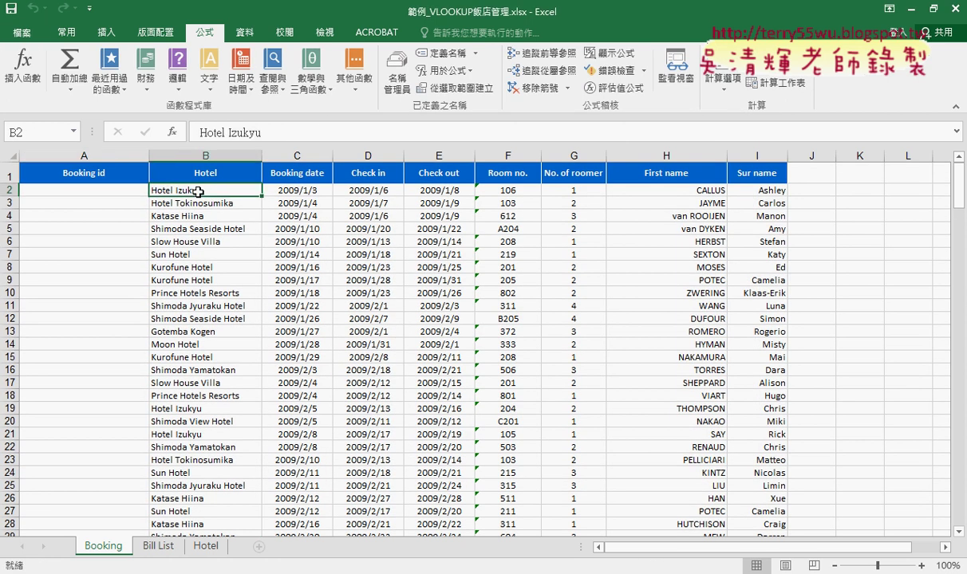
{"action": "left_click", "coordinate": [107, 191]}
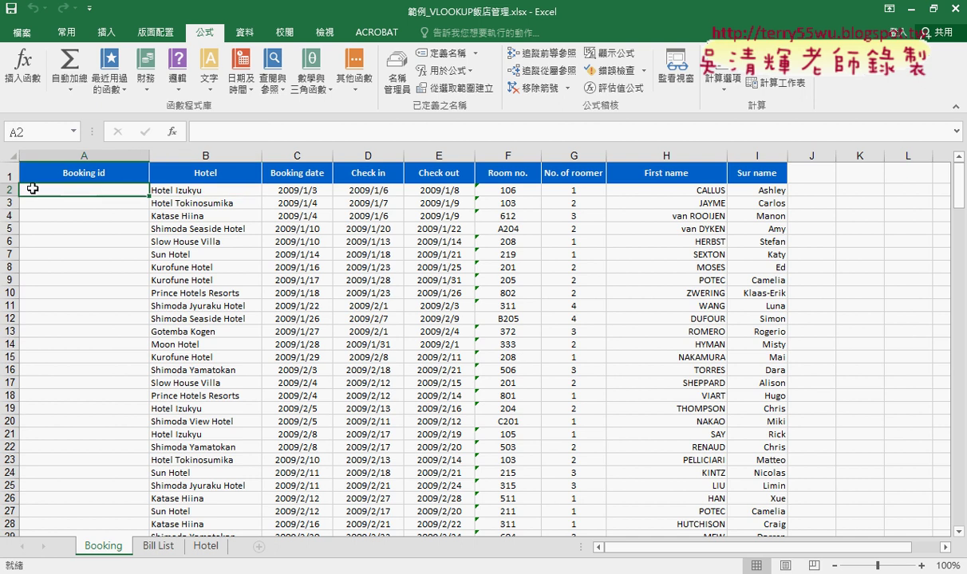
{"action": "left_click", "coordinate": [205, 190]}
Show HotelDetail's range Hotel!$I$2:$K$14 and pen-mark Hotel Izukyu and its id I1
{"action": "left_click", "coordinate": [399, 84]}
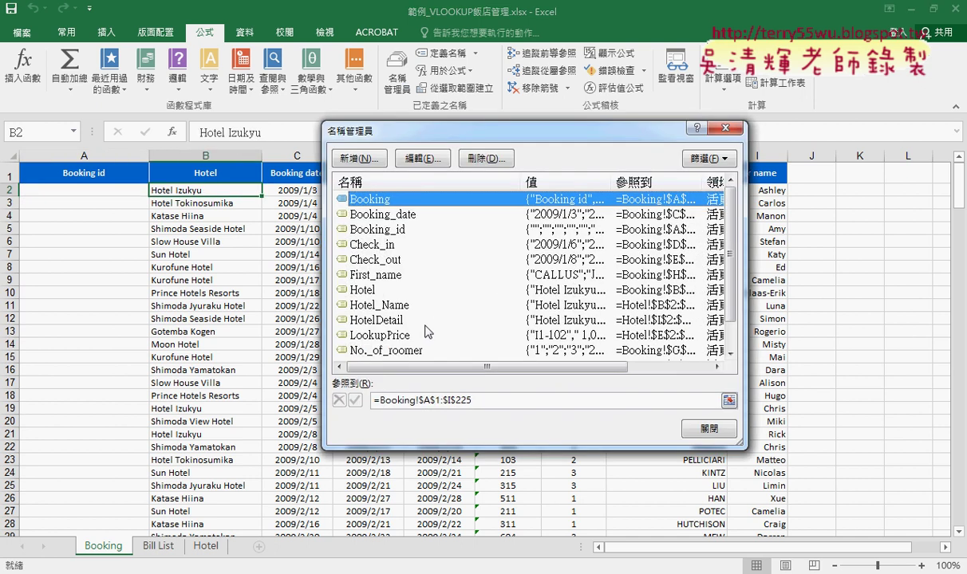
{"action": "left_click", "coordinate": [405, 322]}
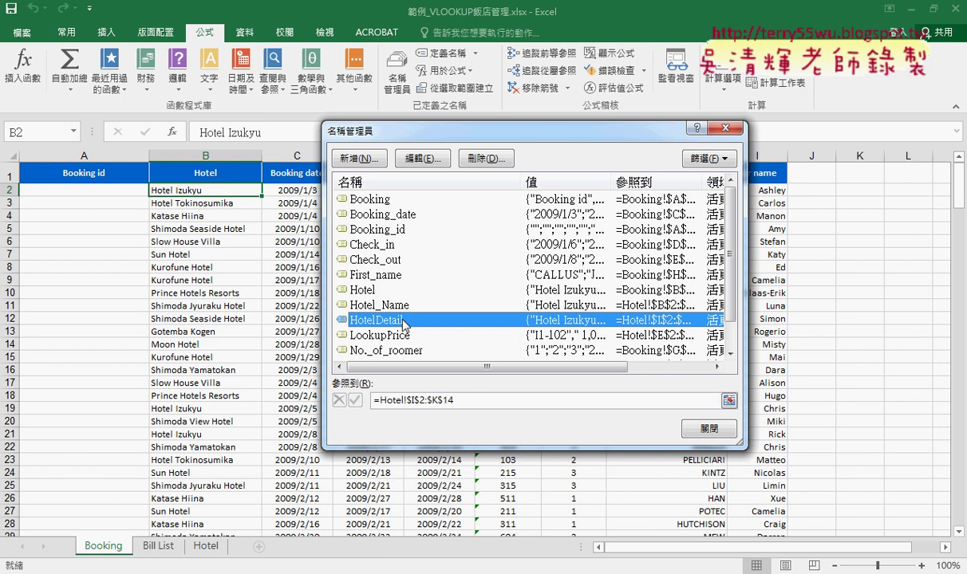
{"action": "left_click", "coordinate": [462, 401]}
{"action": "left_click_drag", "start_coordinate": [481, 140], "coordinate": [176, 137]}
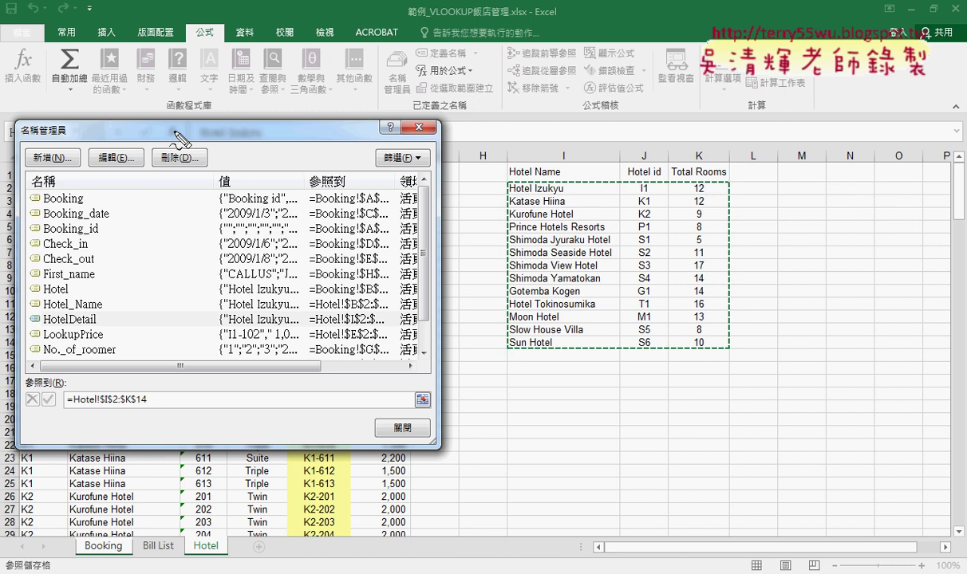
{"action": "mouse_move", "coordinate": [102, 335]}
{"action": "left_mouse_down"}
{"action": "mouse_move", "coordinate": [32, 315]}
{"action": "mouse_move", "coordinate": [119, 318]}
{"action": "left_mouse_up"}
{"action": "mouse_move", "coordinate": [558, 189]}
{"action": "left_mouse_down"}
{"action": "mouse_move", "coordinate": [517, 189]}
{"action": "mouse_move", "coordinate": [565, 186]}
{"action": "left_mouse_up"}
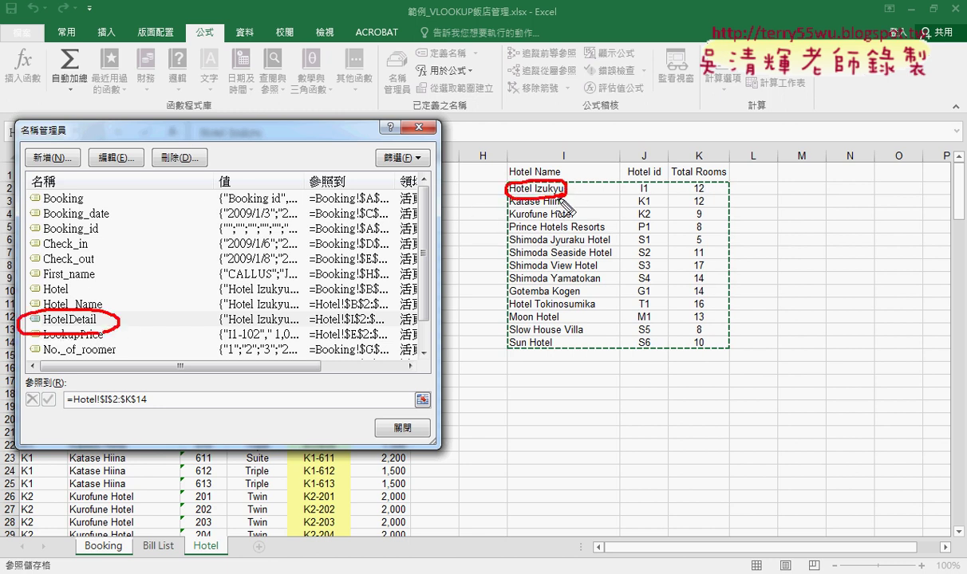
{"action": "mouse_move", "coordinate": [654, 181]}
{"action": "left_mouse_down"}
{"action": "mouse_move", "coordinate": [634, 193]}
{"action": "mouse_move", "coordinate": [657, 193]}
{"action": "left_mouse_up"}
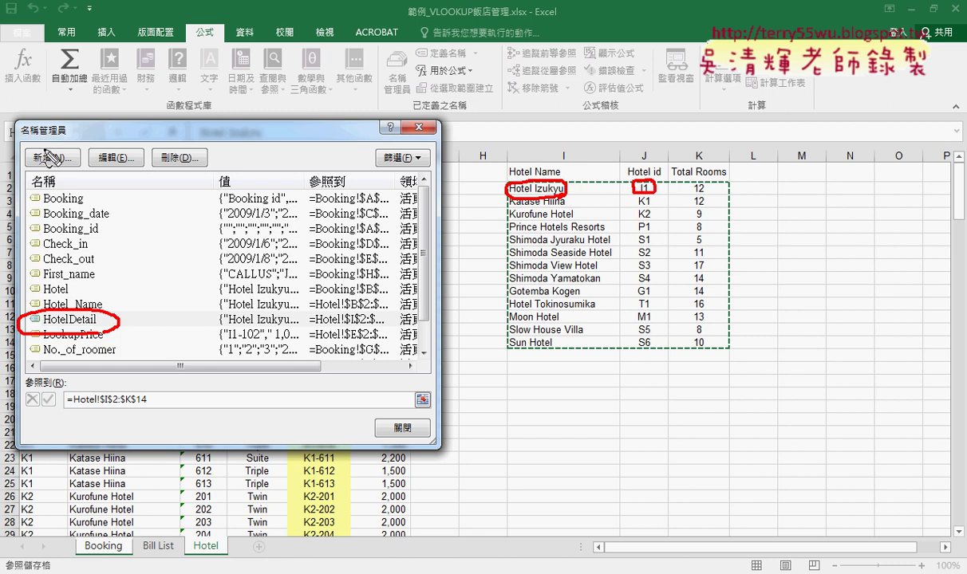
{"action": "key", "text": "Escape"}
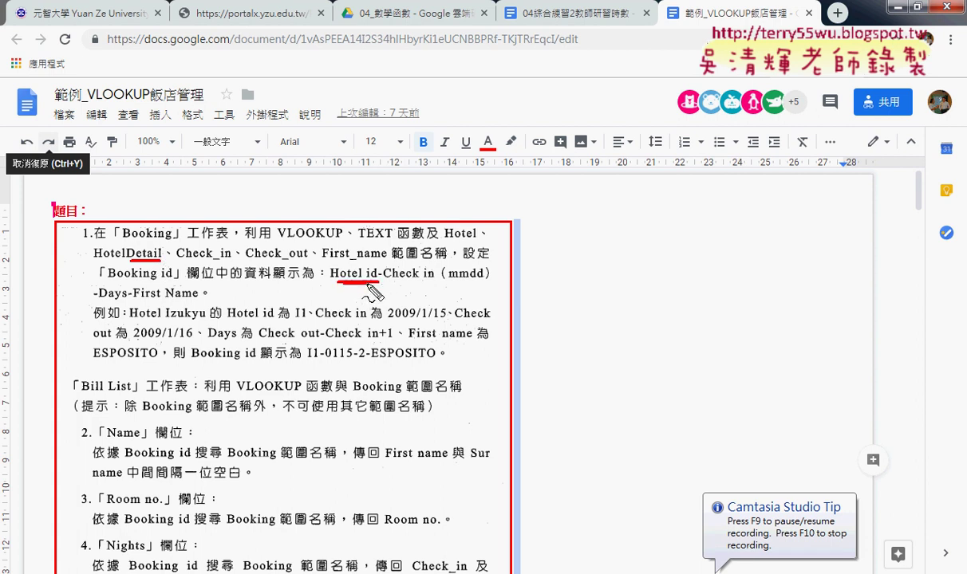
{"action": "left_click_drag", "start_coordinate": [377, 272], "coordinate": [433, 280]}
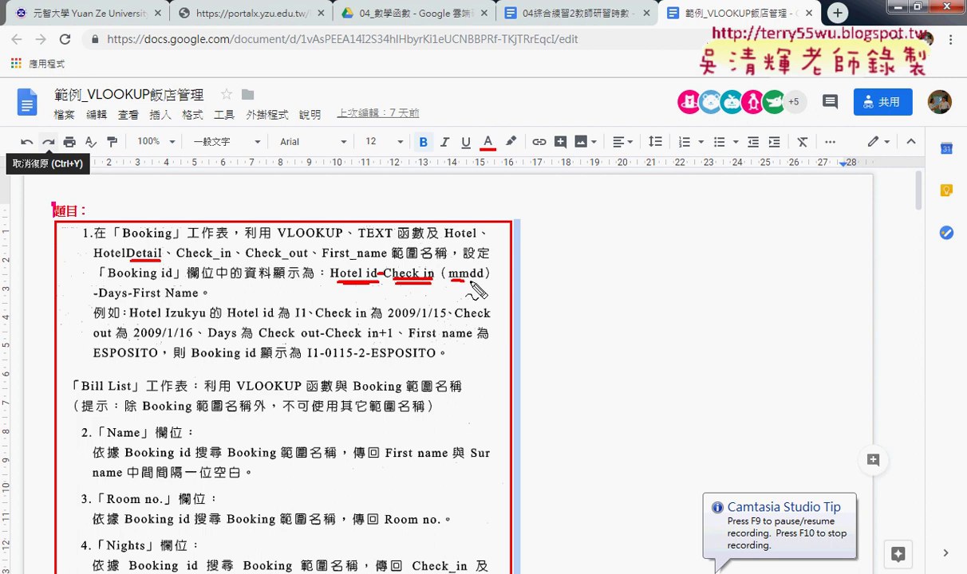
{"action": "left_click_drag", "start_coordinate": [449, 281], "coordinate": [485, 280]}
{"action": "mouse_move", "coordinate": [357, 240]}
{"action": "left_mouse_down"}
{"action": "mouse_move", "coordinate": [484, 242]}
{"action": "mouse_move", "coordinate": [503, 255]}
{"action": "left_mouse_up"}
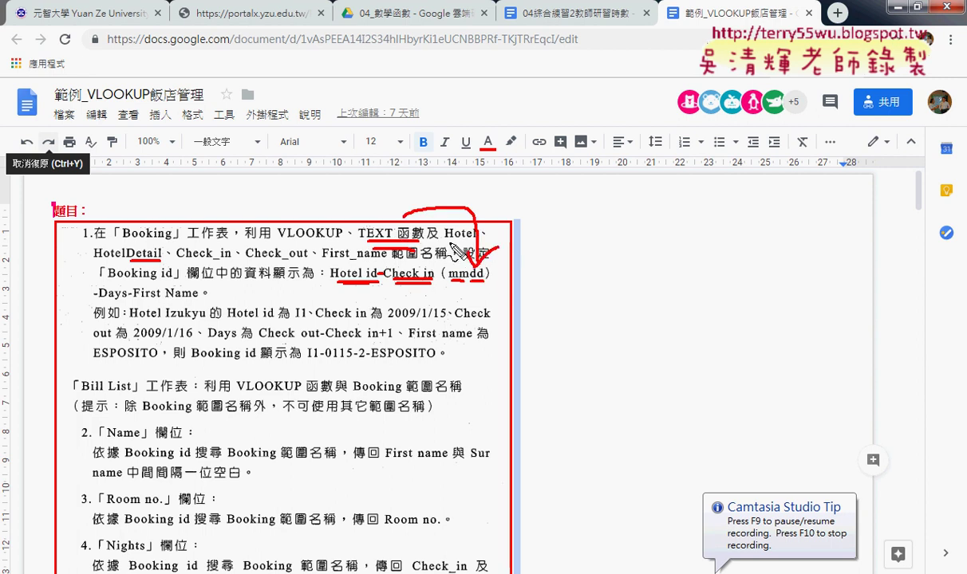
{"action": "left_click_drag", "start_coordinate": [94, 301], "coordinate": [129, 301]}
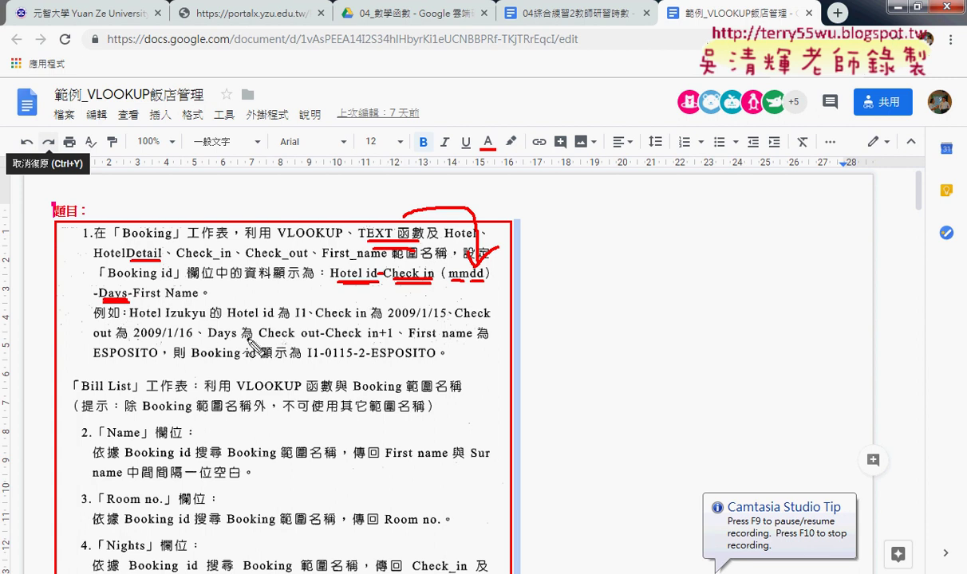
{"action": "left_click_drag", "start_coordinate": [236, 338], "coordinate": [206, 340]}
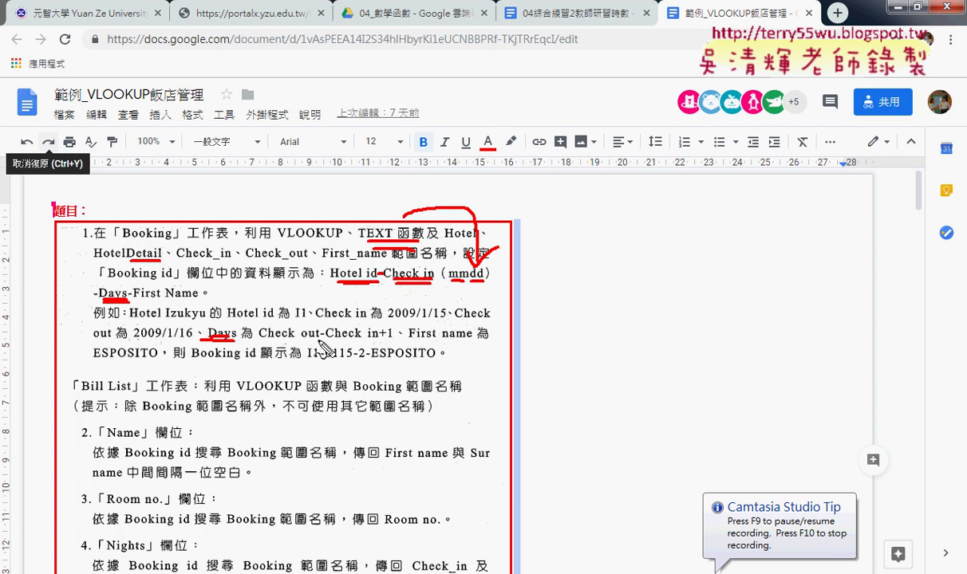
{"action": "left_click_drag", "start_coordinate": [373, 341], "coordinate": [395, 341]}
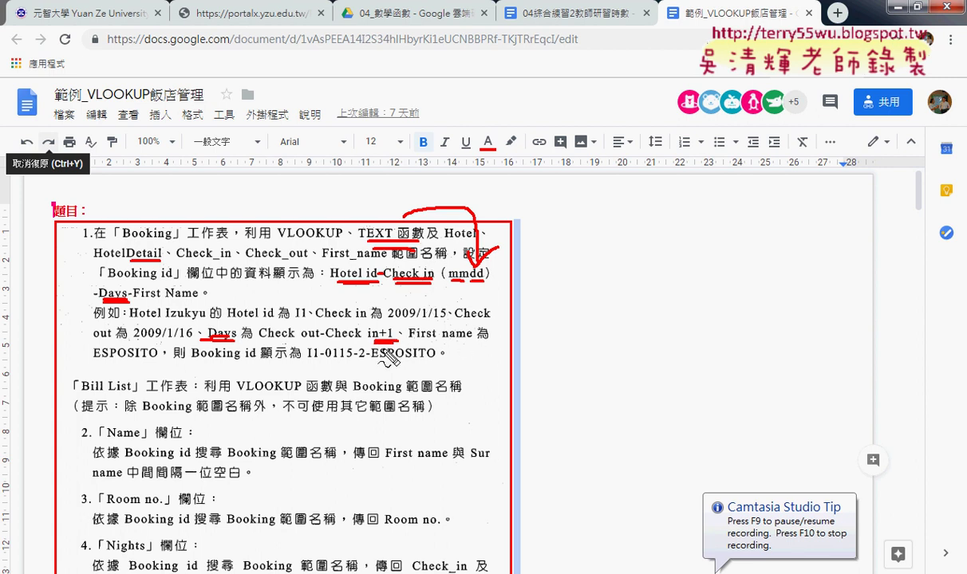
{"action": "left_click_drag", "start_coordinate": [133, 300], "coordinate": [198, 301]}
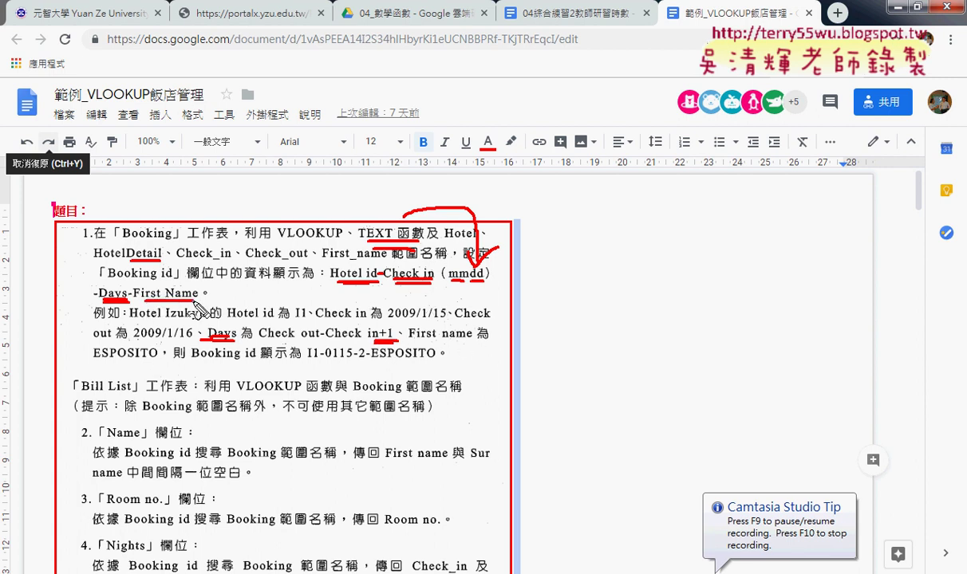
{"action": "left_click_drag", "start_coordinate": [307, 360], "coordinate": [436, 360]}
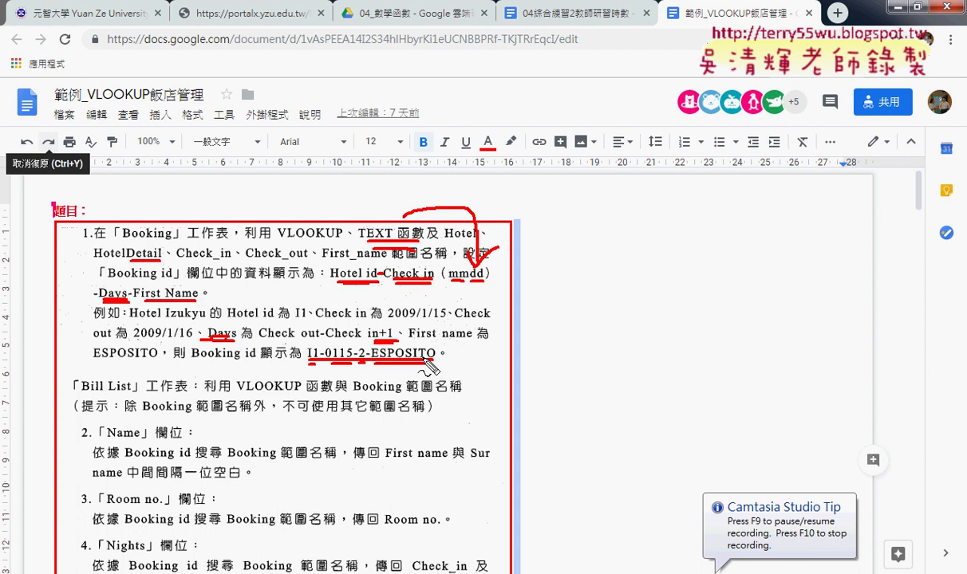
{"action": "key", "text": "Escape"}
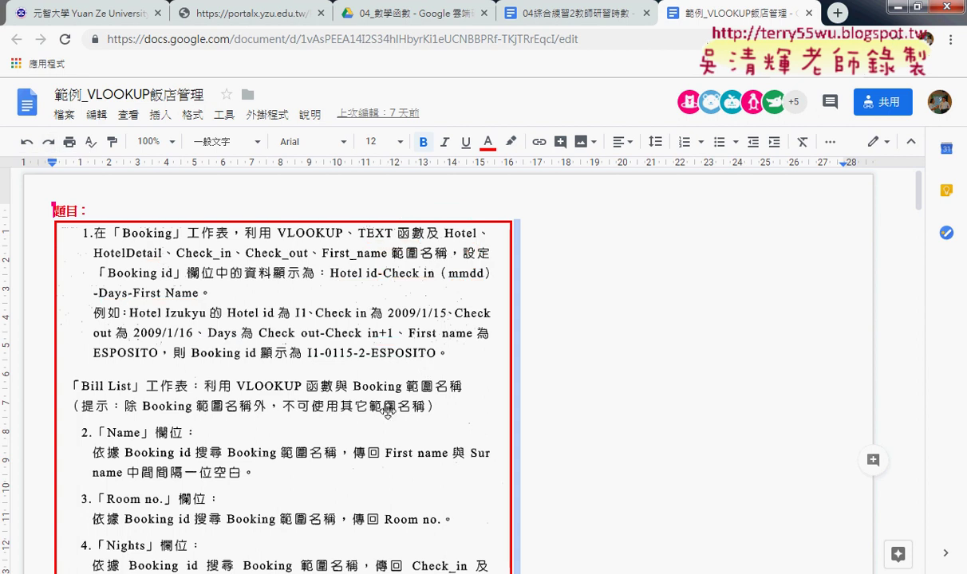
Back in Excel, recheck B2 and A2, view HotelDetail's range in Name Manager, then close it
{"action": "key", "text": "alt+Tab"}
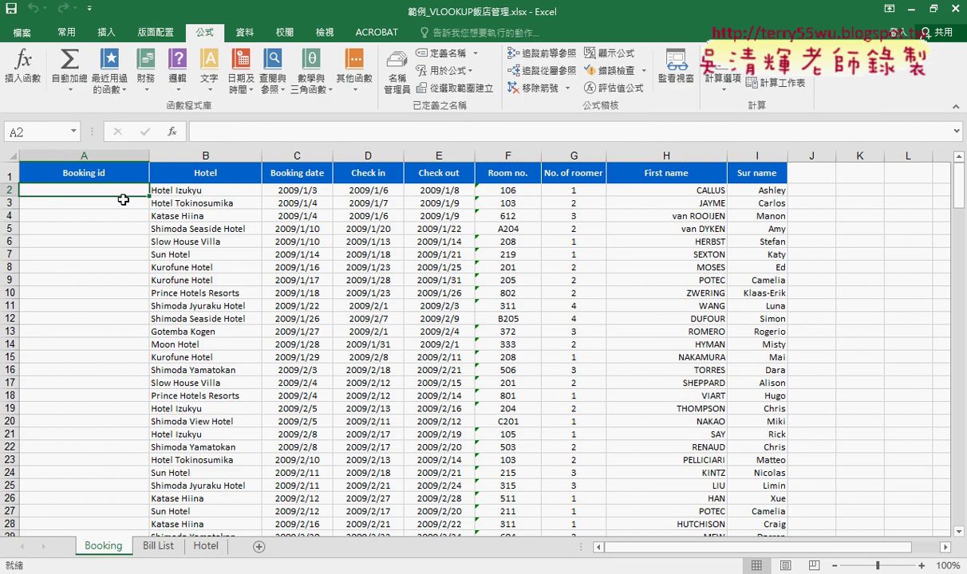
{"action": "left_click", "coordinate": [193, 190]}
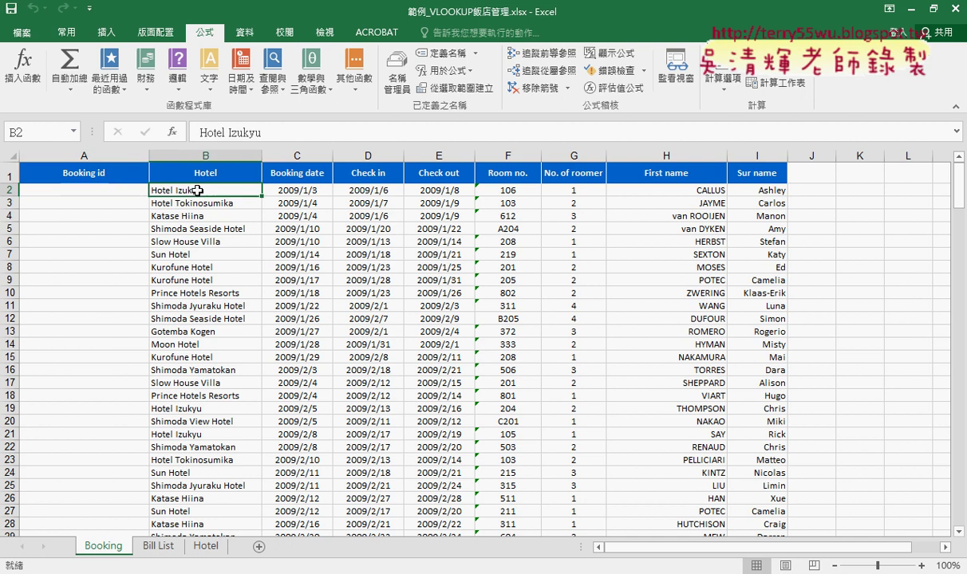
{"action": "left_click", "coordinate": [102, 192]}
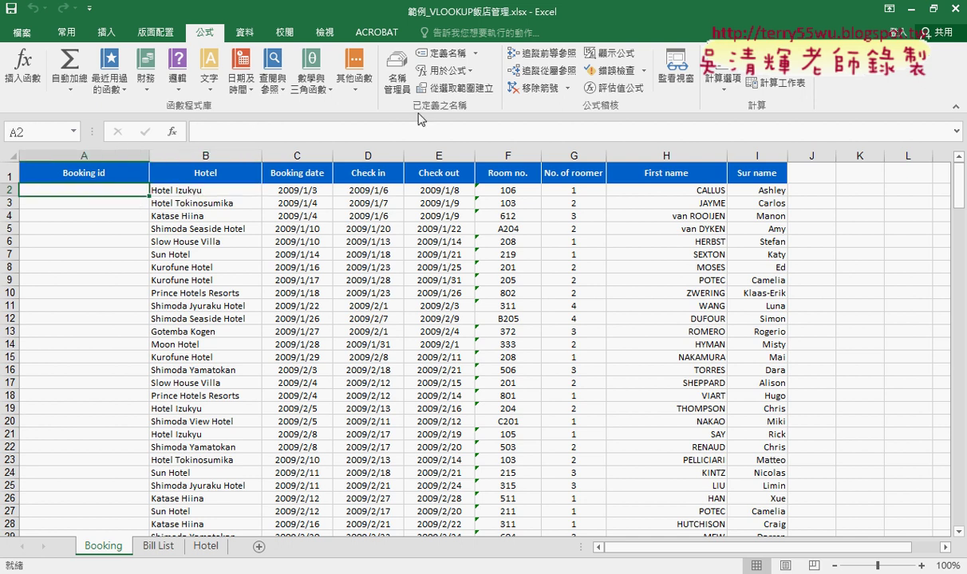
{"action": "left_click", "coordinate": [391, 86]}
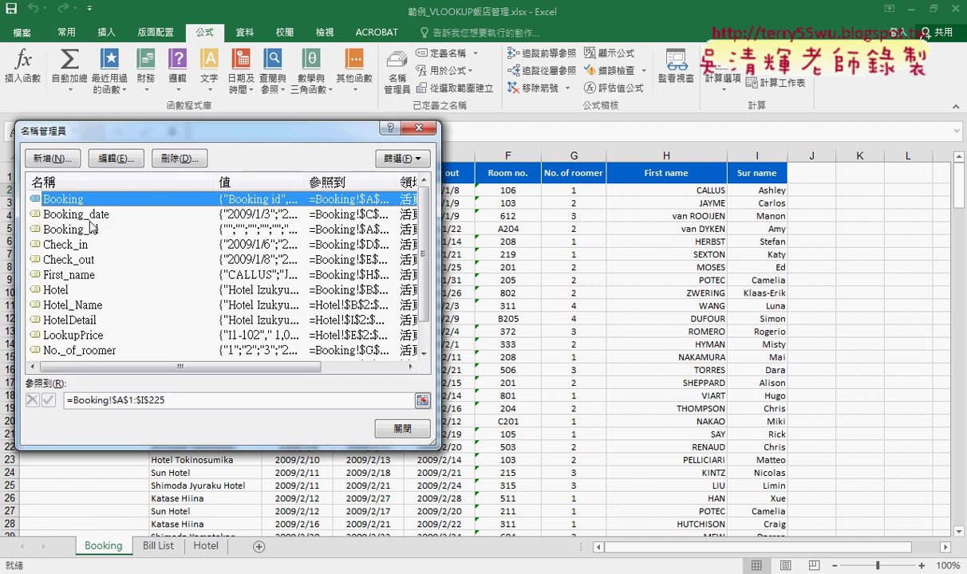
{"action": "left_click_drag", "start_coordinate": [160, 132], "coordinate": [420, 184]}
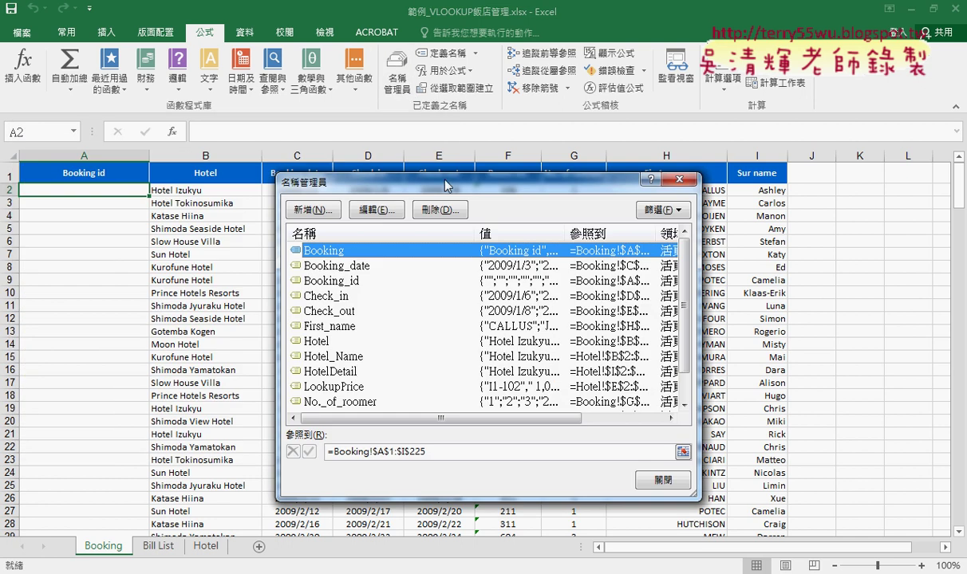
{"action": "left_click", "coordinate": [357, 372]}
{"action": "left_click_drag", "start_coordinate": [454, 188], "coordinate": [287, 261]}
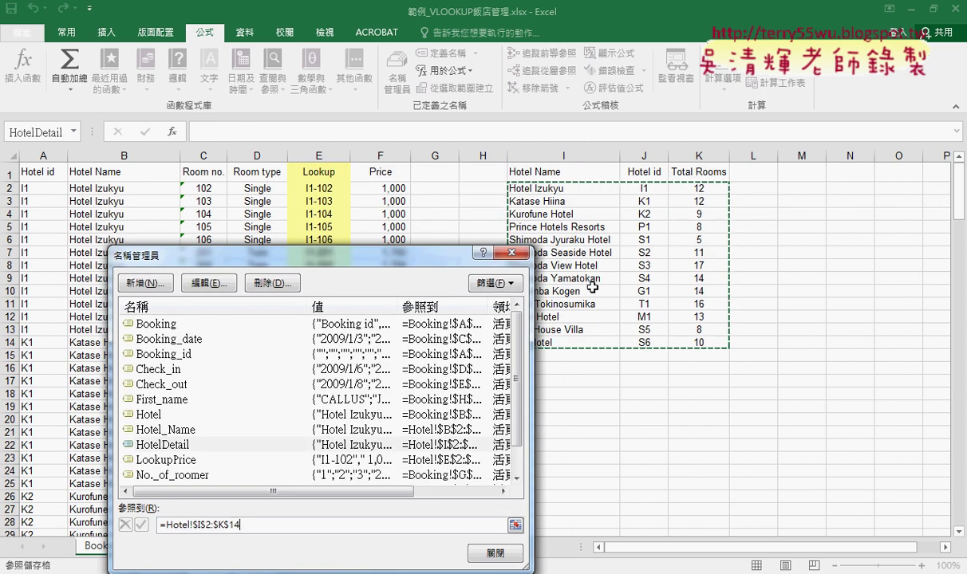
{"action": "left_click", "coordinate": [511, 253]}
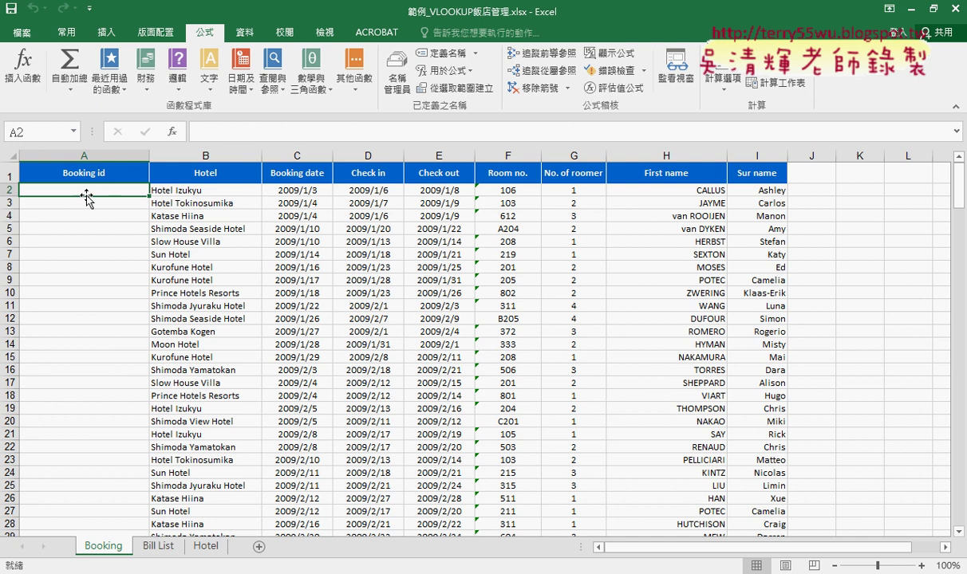
Insert the VLOOKUP function into A2 from the Lookup & Reference category
{"action": "left_click", "coordinate": [177, 131]}
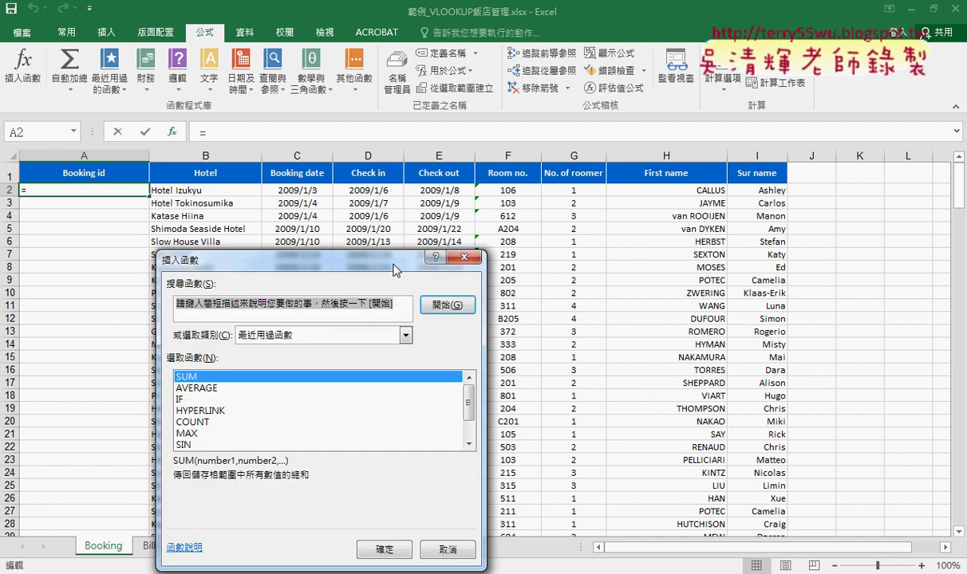
{"action": "left_click_drag", "start_coordinate": [376, 250], "coordinate": [639, 103]}
{"action": "left_click", "coordinate": [546, 175]}
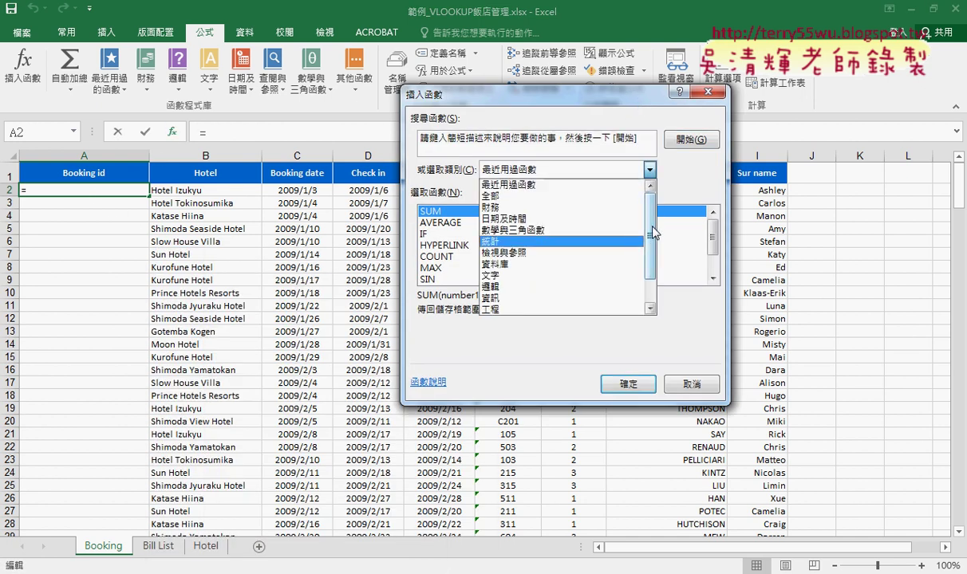
{"action": "left_click", "coordinate": [542, 252]}
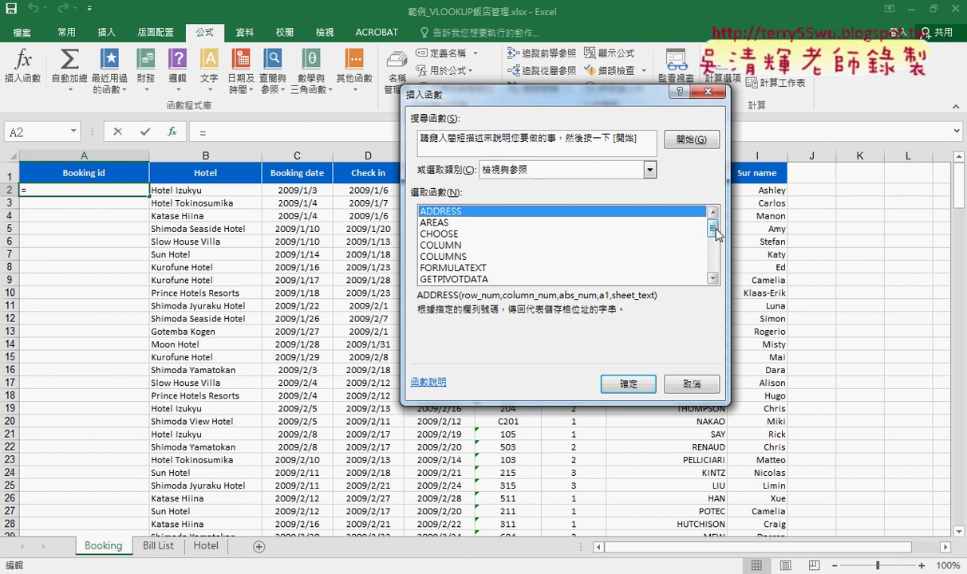
{"action": "left_click_drag", "start_coordinate": [712, 226], "coordinate": [712, 267]}
{"action": "left_click", "coordinate": [441, 279]}
{"action": "left_click", "coordinate": [628, 384]}
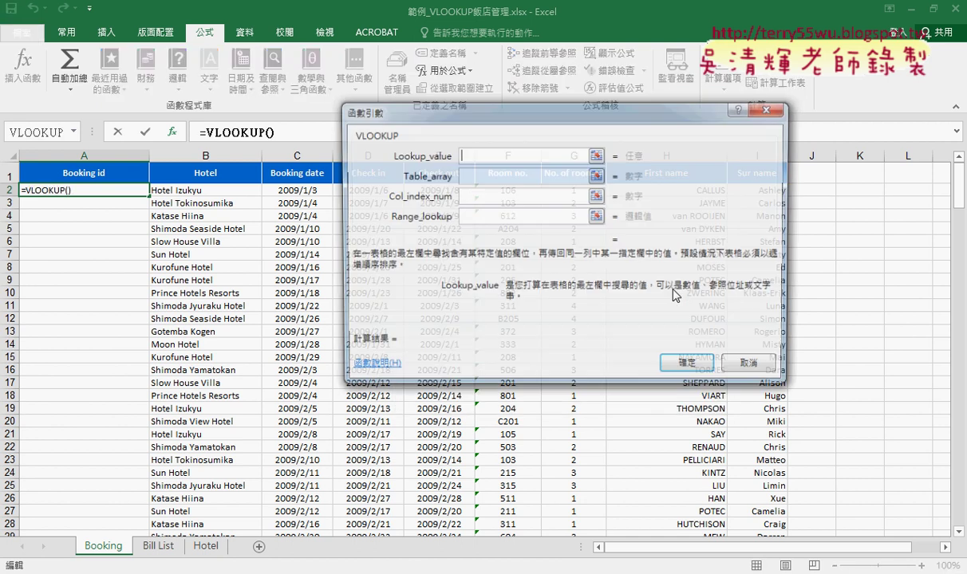
{"action": "left_click_drag", "start_coordinate": [507, 116], "coordinate": [277, 245]}
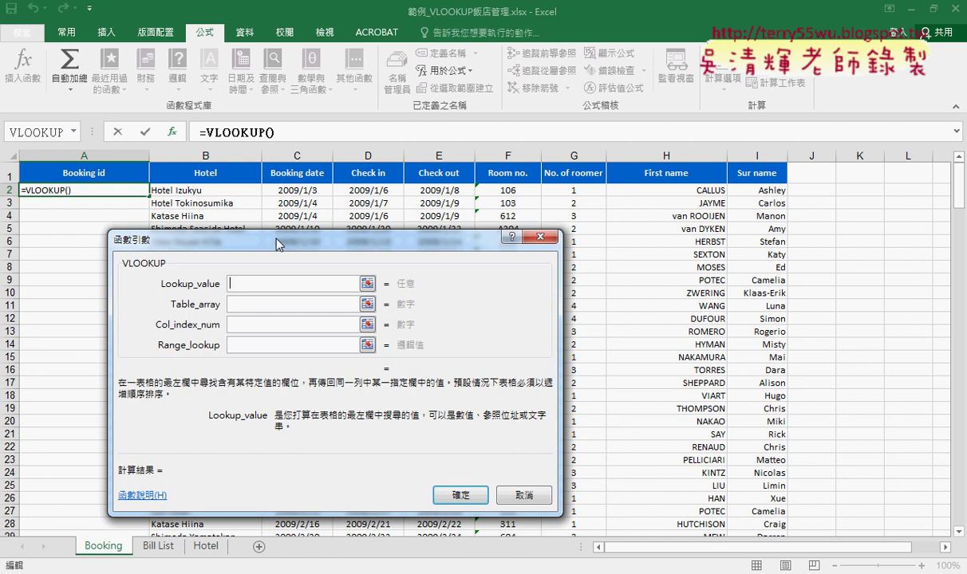
Set Lookup_value to B2 and paste the HotelDetail name as Table_array with F3
{"action": "left_click", "coordinate": [208, 189]}
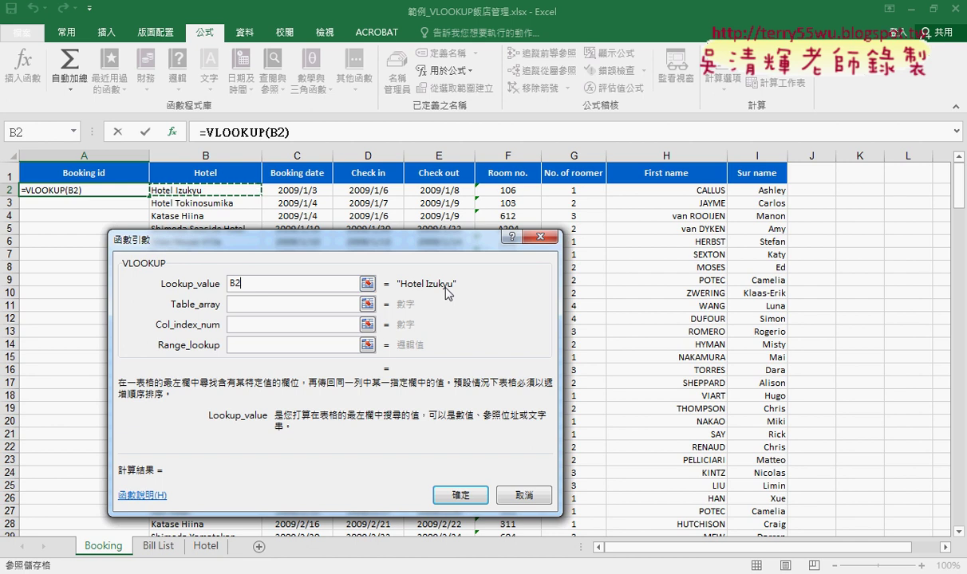
{"action": "left_click", "coordinate": [257, 306]}
{"action": "left_click", "coordinate": [256, 303]}
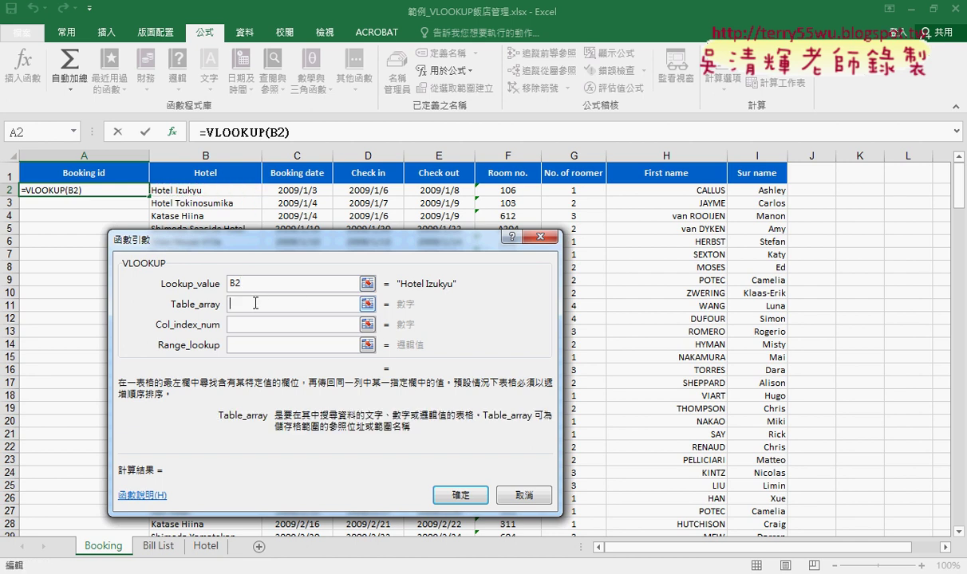
{"action": "key", "text": "F3"}
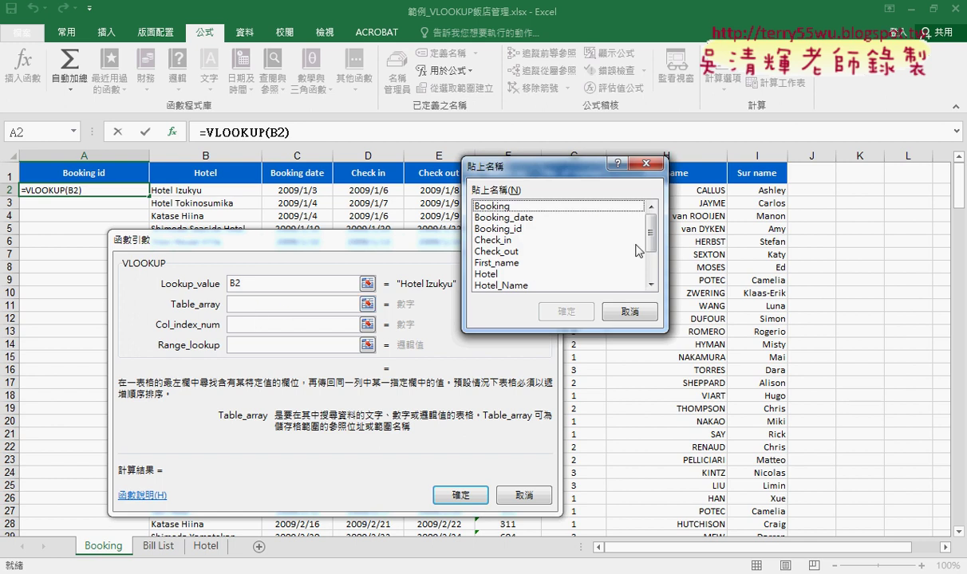
{"action": "left_click", "coordinate": [652, 271]}
{"action": "left_click", "coordinate": [504, 241]}
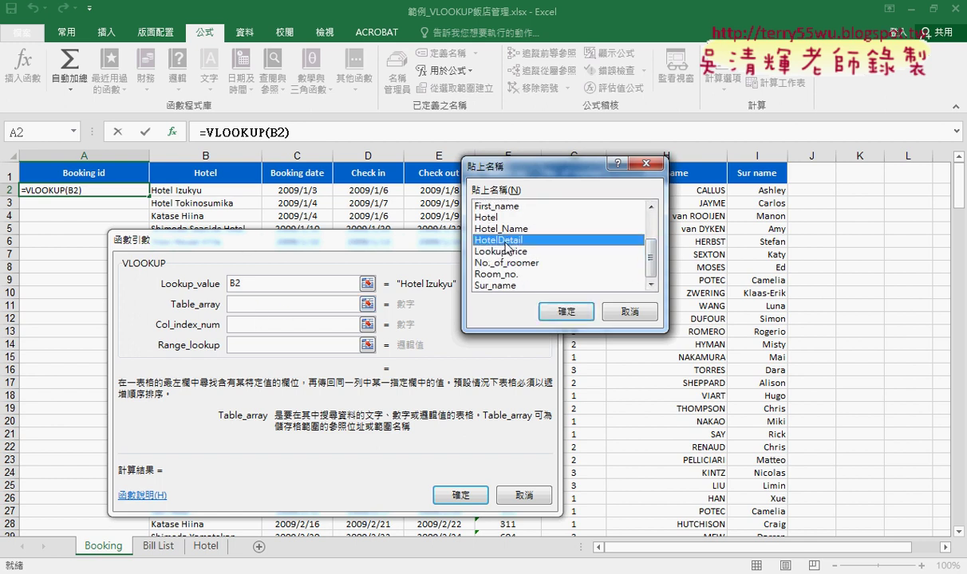
{"action": "left_click", "coordinate": [567, 311]}
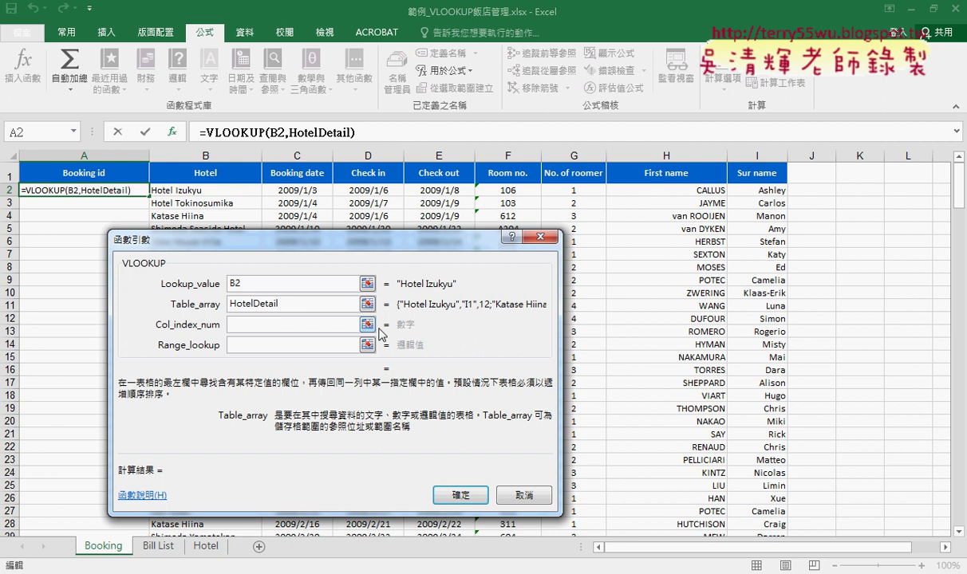
Pen-annotate the HotelDetail table to show the hotel id I1 sits in column 2
{"action": "left_click", "coordinate": [272, 327]}
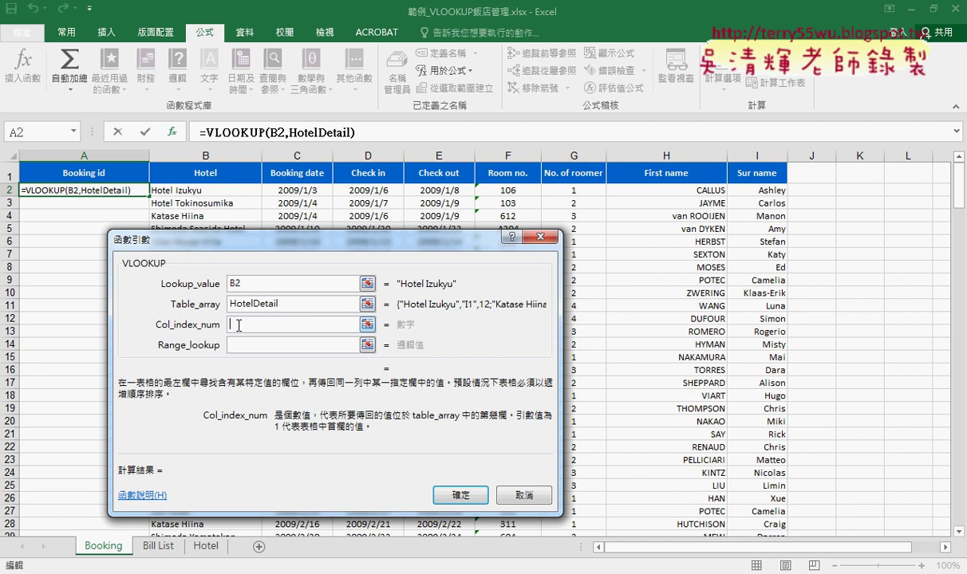
{"action": "left_click", "coordinate": [291, 304]}
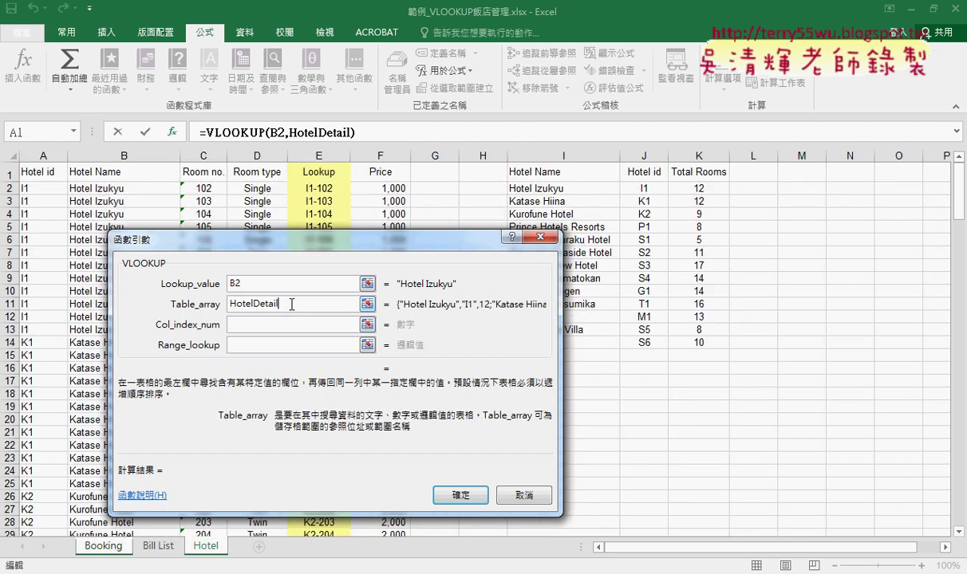
{"action": "left_click_drag", "start_coordinate": [359, 249], "coordinate": [276, 252]}
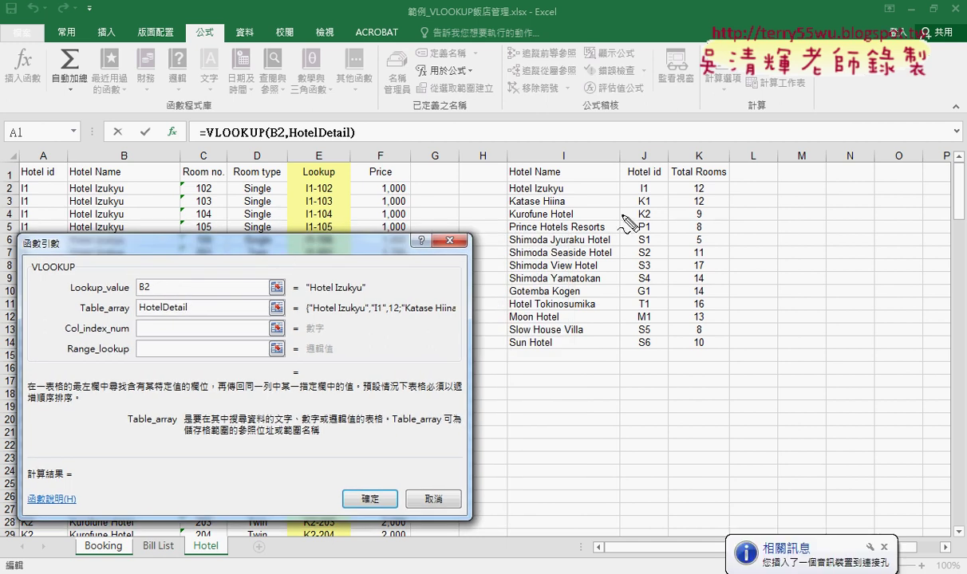
{"action": "left_click_drag", "start_coordinate": [501, 181], "coordinate": [499, 355]}
{"action": "mouse_move", "coordinate": [510, 185]}
{"action": "left_mouse_down"}
{"action": "mouse_move", "coordinate": [720, 188]}
{"action": "mouse_move", "coordinate": [489, 358]}
{"action": "left_mouse_up"}
{"action": "left_click_drag", "start_coordinate": [619, 182], "coordinate": [619, 380]}
{"action": "left_click_drag", "start_coordinate": [563, 88], "coordinate": [557, 152]}
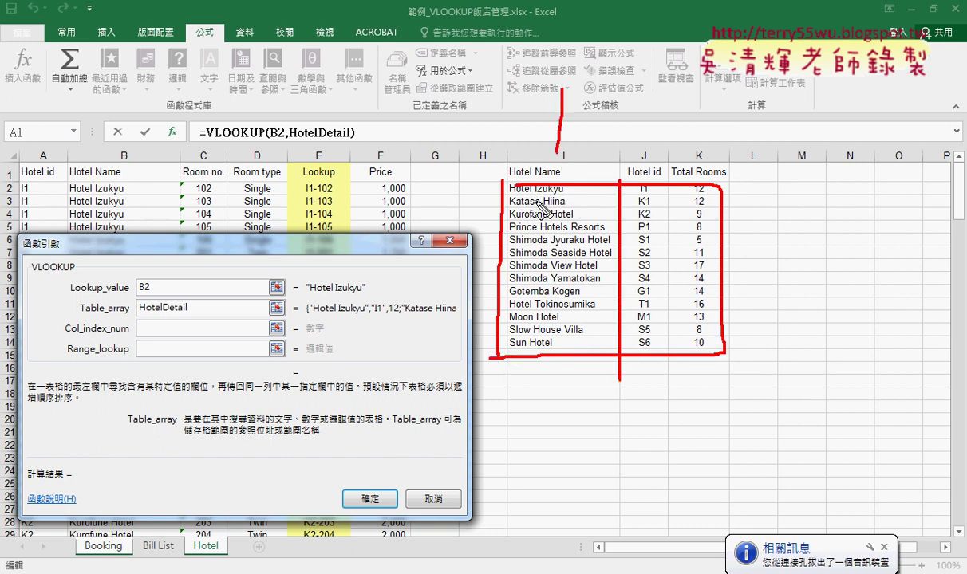
{"action": "left_click_drag", "start_coordinate": [530, 195], "coordinate": [562, 190]}
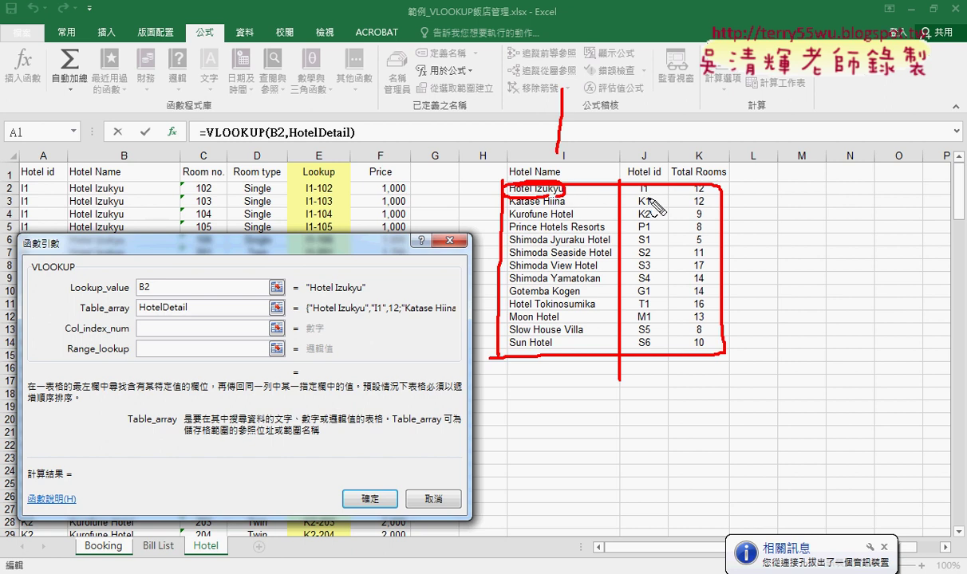
{"action": "left_click_drag", "start_coordinate": [648, 181], "coordinate": [638, 184]}
{"action": "mouse_move", "coordinate": [634, 103]}
{"action": "left_mouse_down"}
{"action": "mouse_move", "coordinate": [642, 137]}
{"action": "mouse_move", "coordinate": [656, 136]}
{"action": "left_mouse_up"}
{"action": "mouse_move", "coordinate": [144, 322]}
{"action": "left_mouse_down"}
{"action": "mouse_move", "coordinate": [173, 328]}
{"action": "mouse_move", "coordinate": [148, 343]}
{"action": "left_mouse_up"}
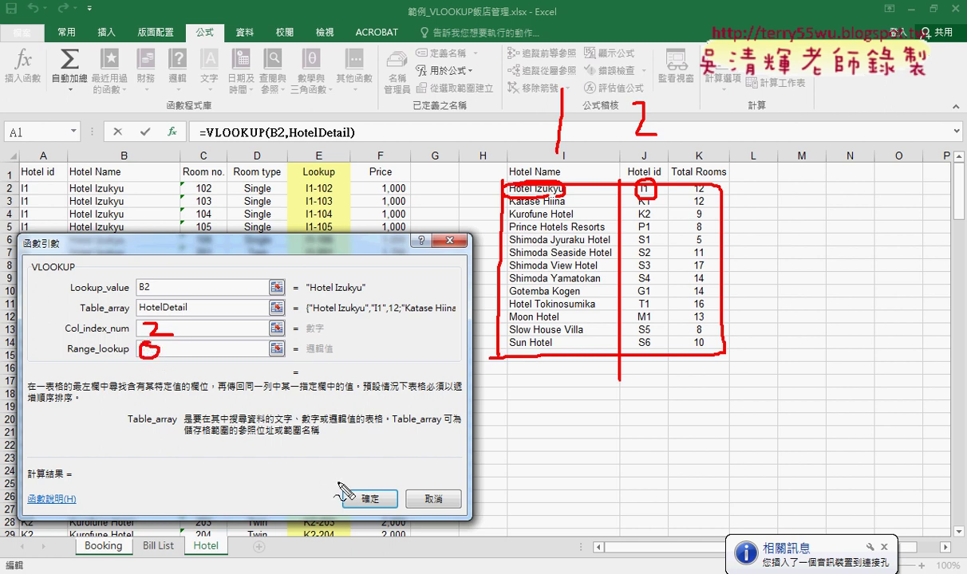
{"action": "key", "text": "Escape"}
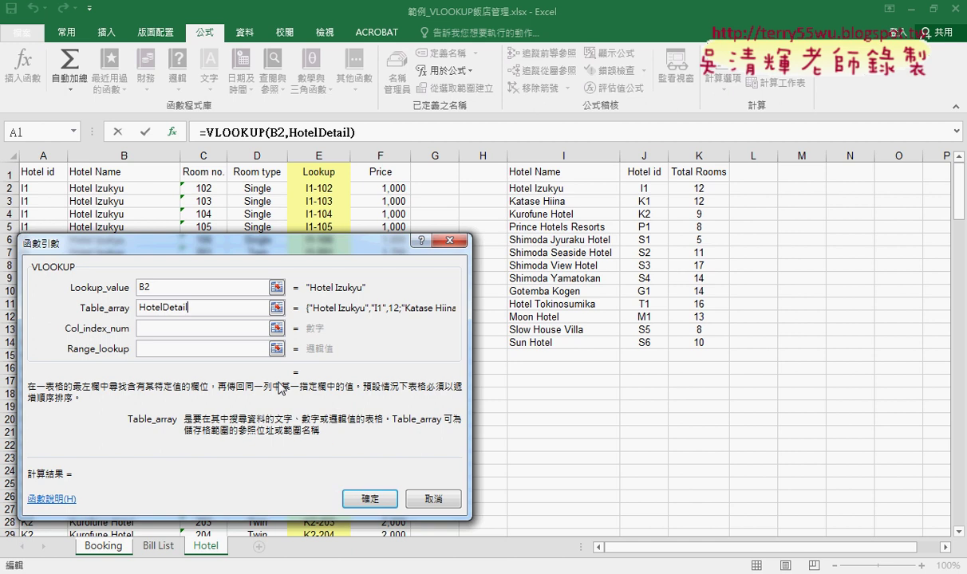
Enter 2 as Col_index_num and 0 as Range_lookup, giving =VLOOKUP(B2,HotelDetail,2,0)
{"action": "left_click", "coordinate": [172, 328]}
{"action": "type", "text": "2"}
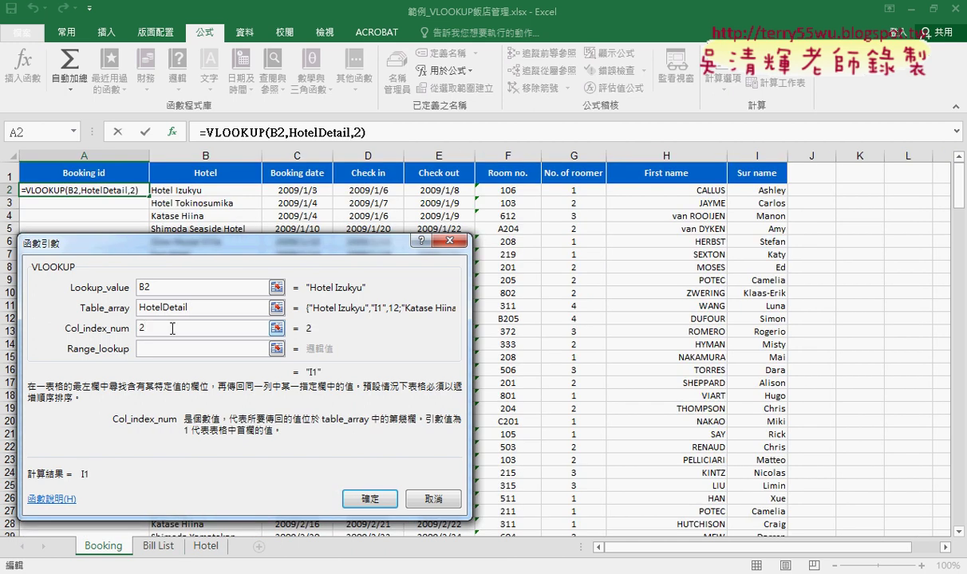
{"action": "left_click", "coordinate": [166, 348]}
{"action": "type", "text": "0"}
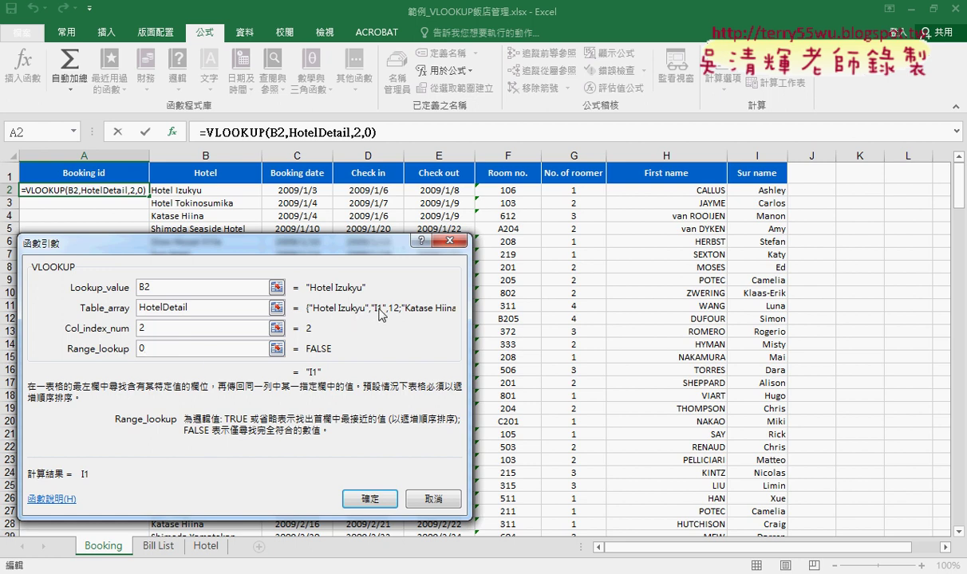
Confirm the VLOOKUP formula in A2, then append &"-" so it shows I1-
{"action": "left_click", "coordinate": [367, 498]}
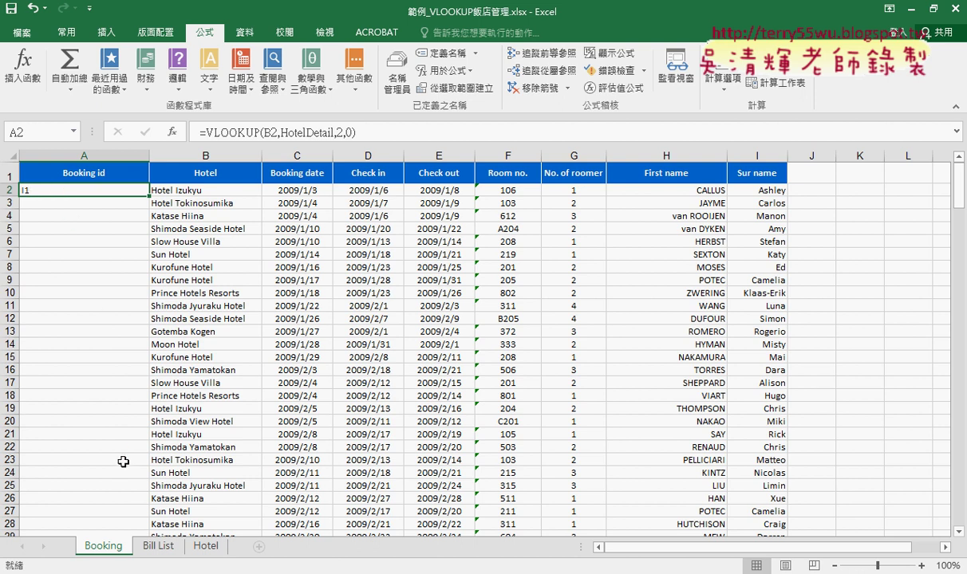
{"action": "left_click", "coordinate": [392, 131]}
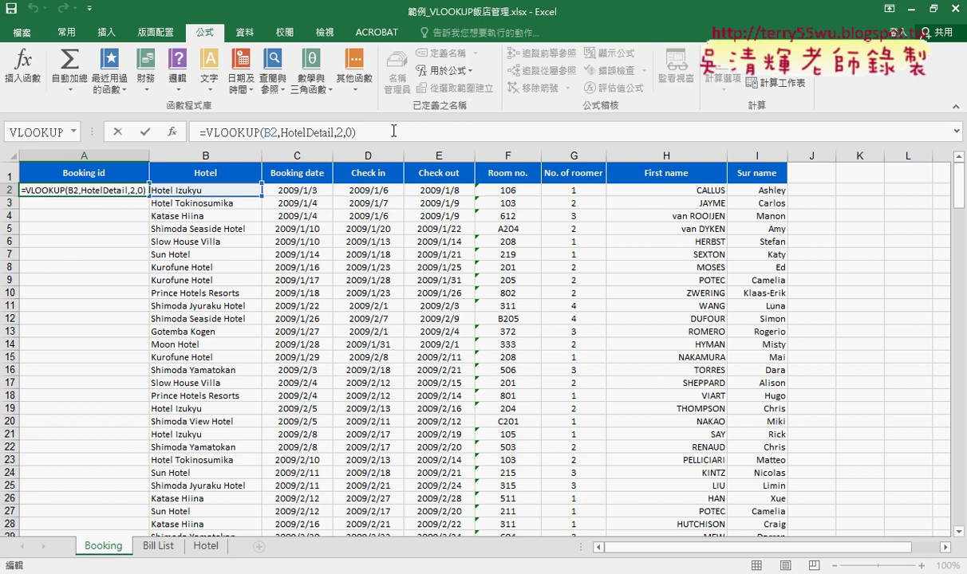
{"action": "type", "text": "&\"-"}
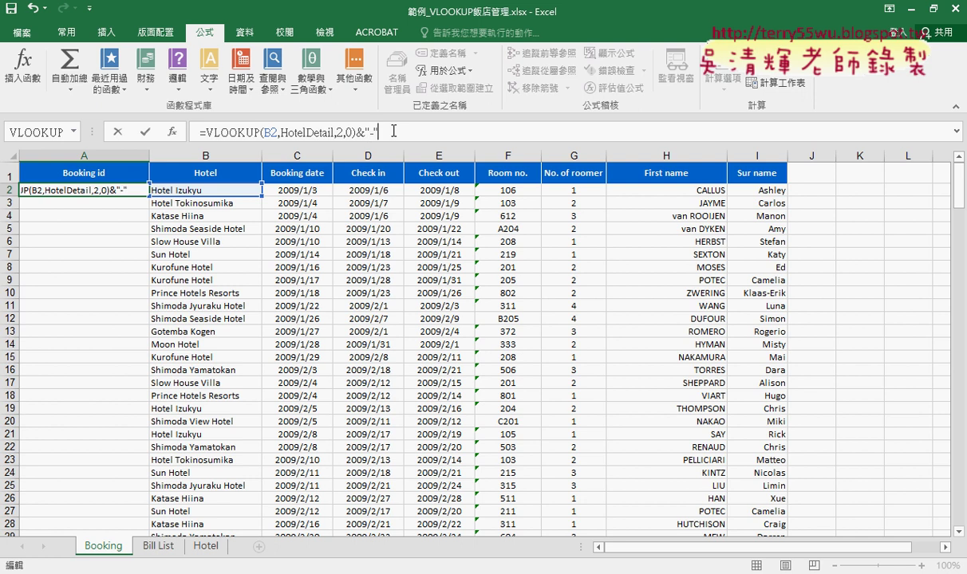
{"action": "left_click", "coordinate": [144, 132]}
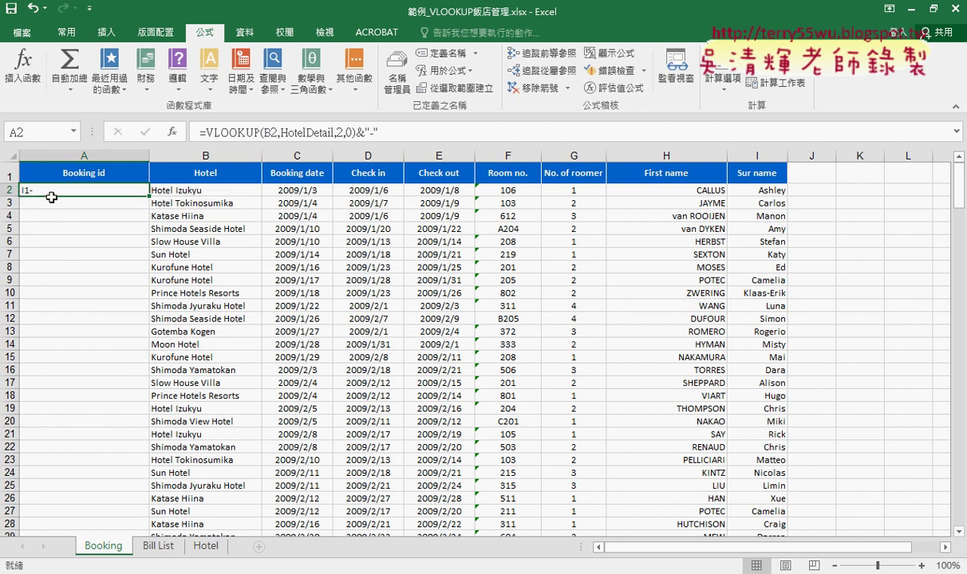
{"action": "key", "text": "alt+Tab"}
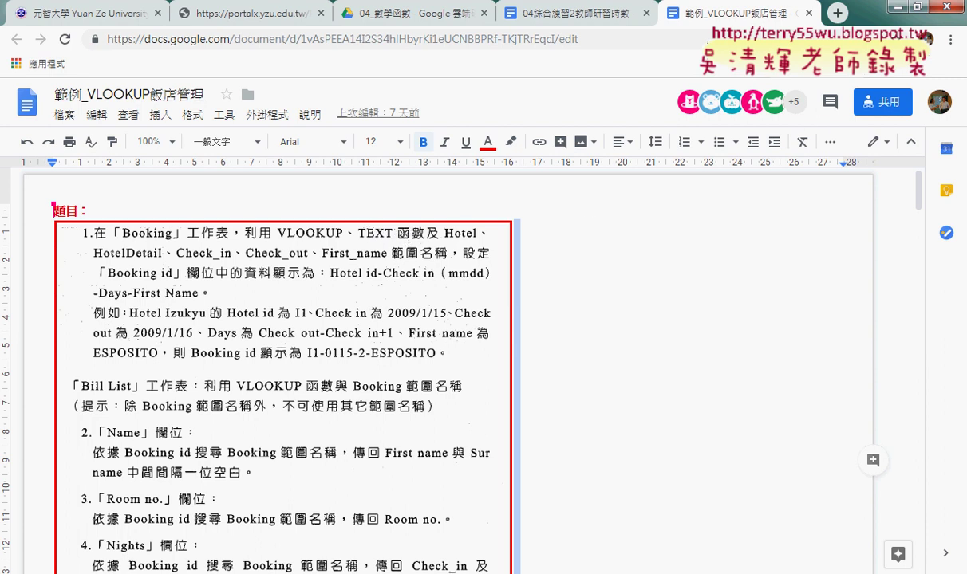
{"action": "left_click", "coordinate": [899, 8]}
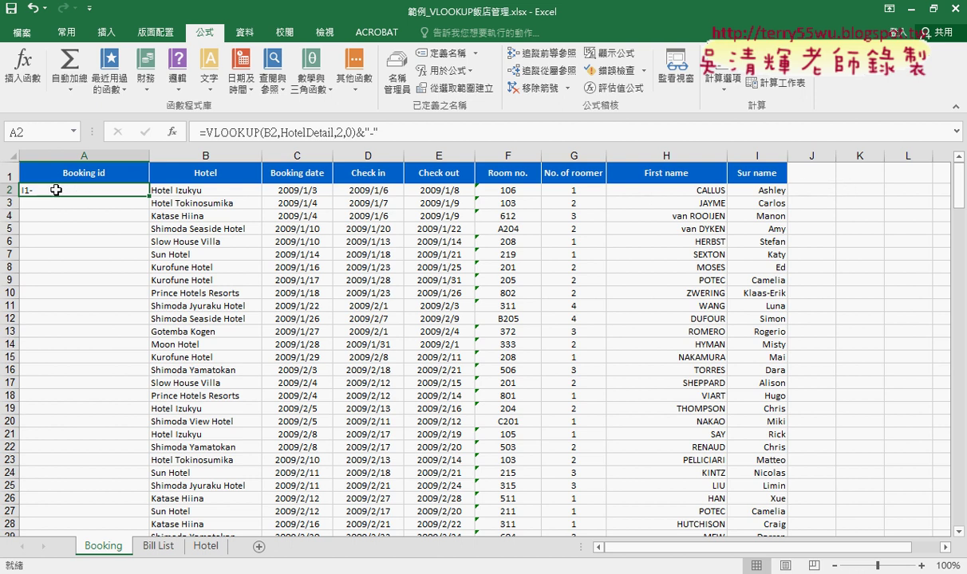
Narrow column J to a thin strip, then select the check-in date in D2
{"action": "left_click_drag", "start_coordinate": [835, 156], "coordinate": [795, 157]}
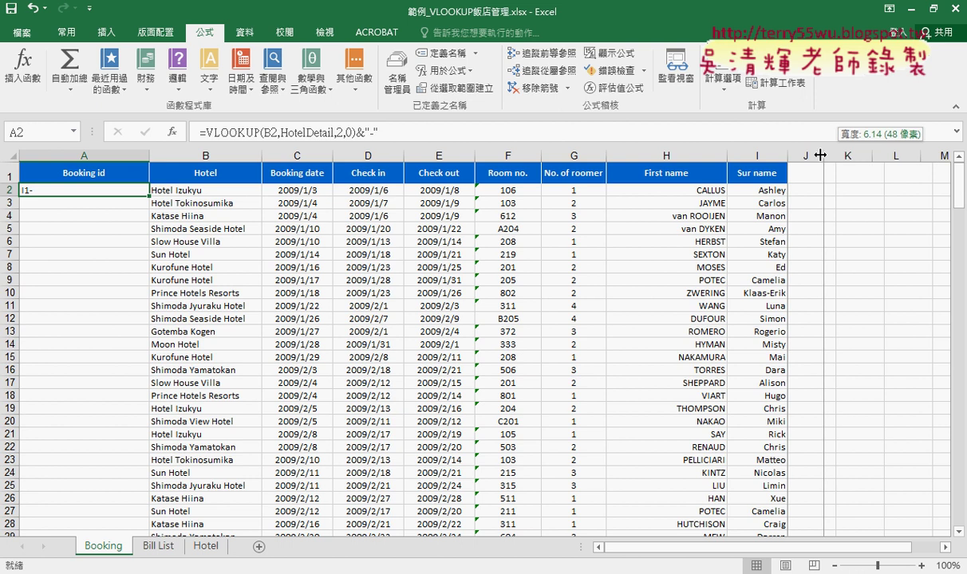
{"action": "left_click", "coordinate": [385, 192]}
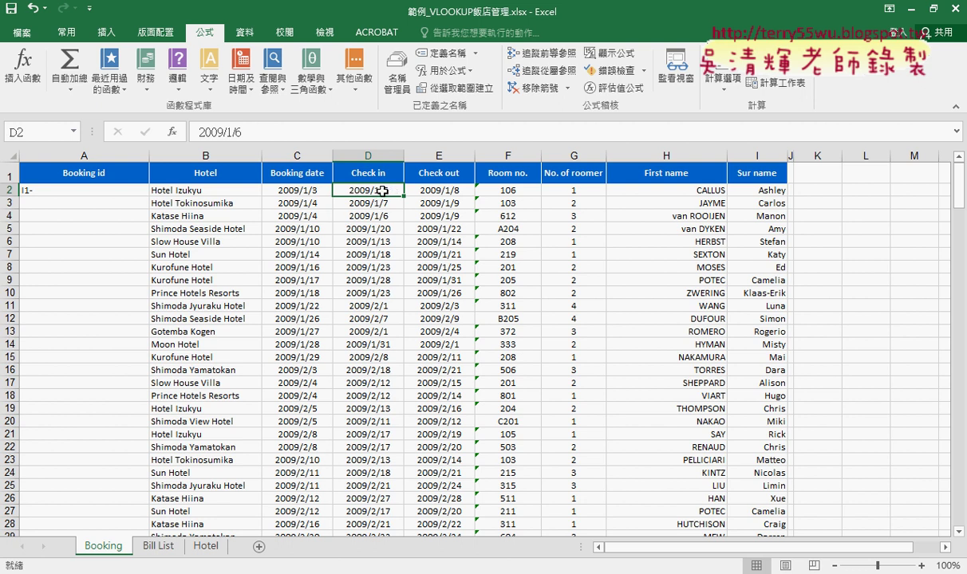
Insert the TEXT function into cell K2 from the Text function category
{"action": "left_click", "coordinate": [822, 190]}
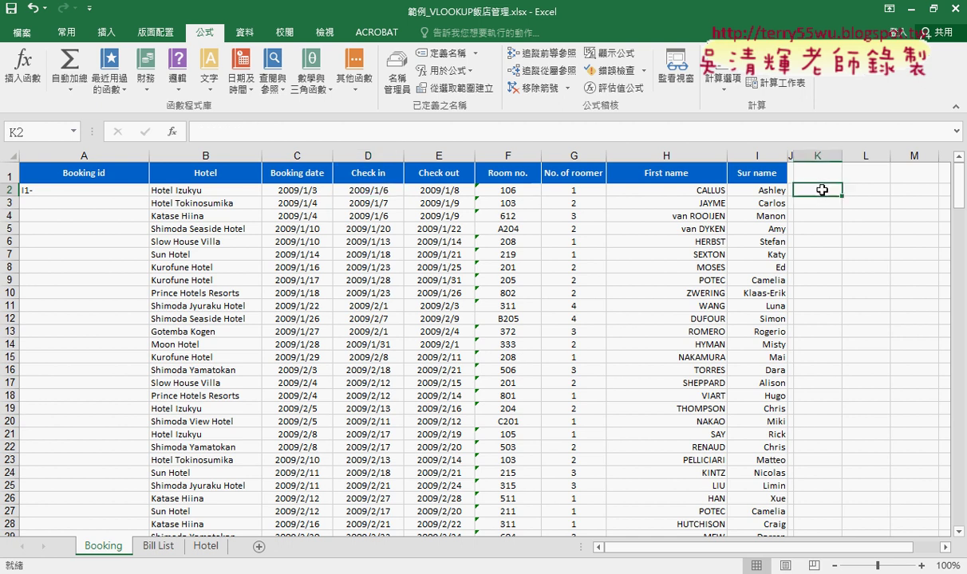
{"action": "left_click", "coordinate": [164, 129]}
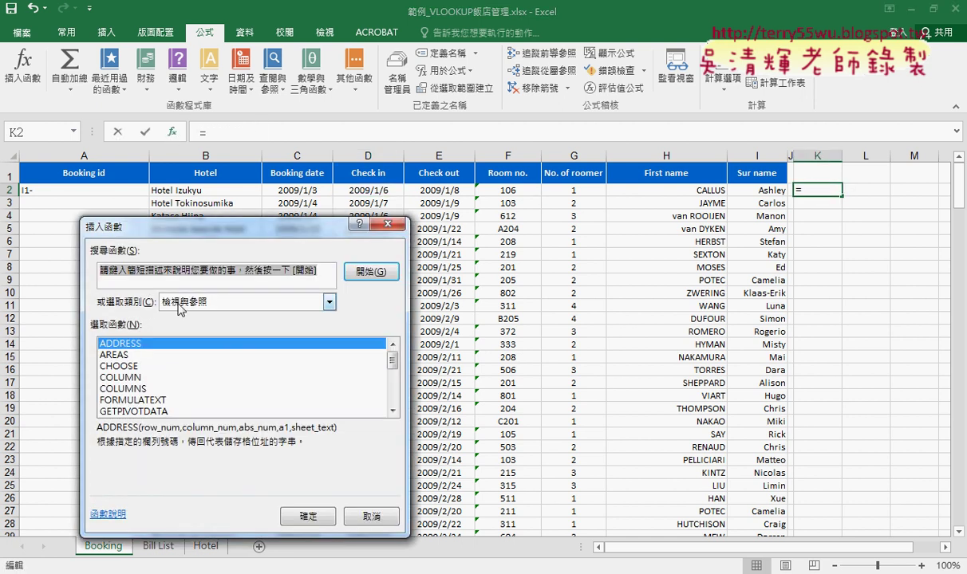
{"action": "left_click", "coordinate": [250, 301]}
{"action": "left_click", "coordinate": [229, 381]}
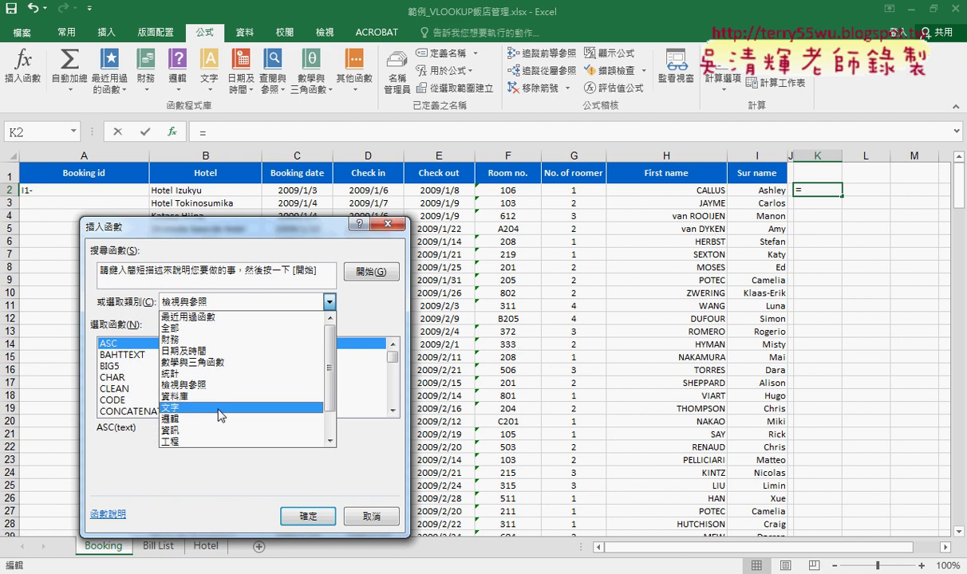
{"action": "scroll", "coordinate": [368, 387], "scroll_direction": "down", "scroll_amount": 1}
{"action": "scroll", "coordinate": [368, 387], "scroll_direction": "down", "scroll_amount": 1}
{"action": "scroll", "coordinate": [369, 387], "scroll_direction": "down", "scroll_amount": 1}
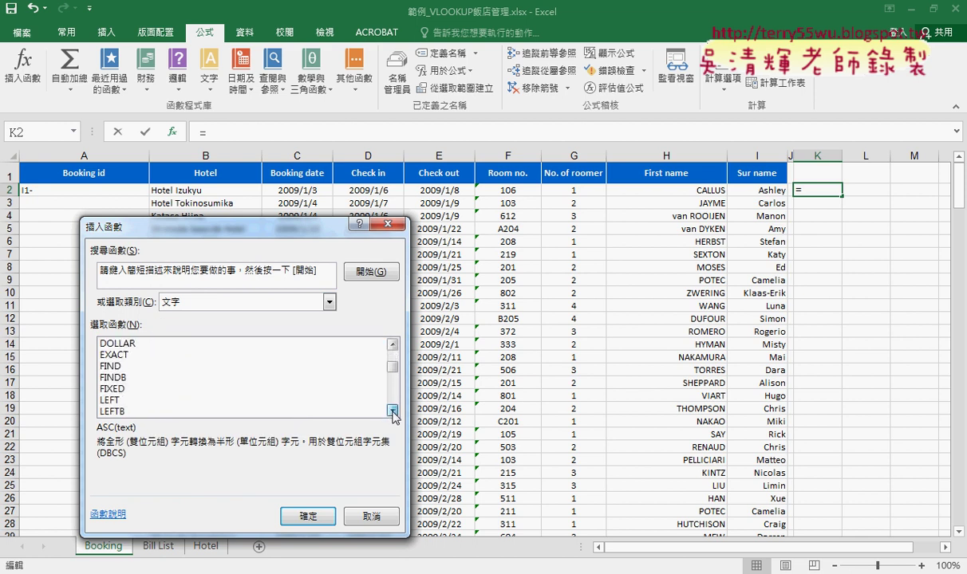
{"action": "scroll", "coordinate": [372, 368], "scroll_direction": "down", "scroll_amount": 4}
{"action": "scroll", "coordinate": [372, 368], "scroll_direction": "down", "scroll_amount": 2}
{"action": "scroll", "coordinate": [371, 368], "scroll_direction": "down", "scroll_amount": 1}
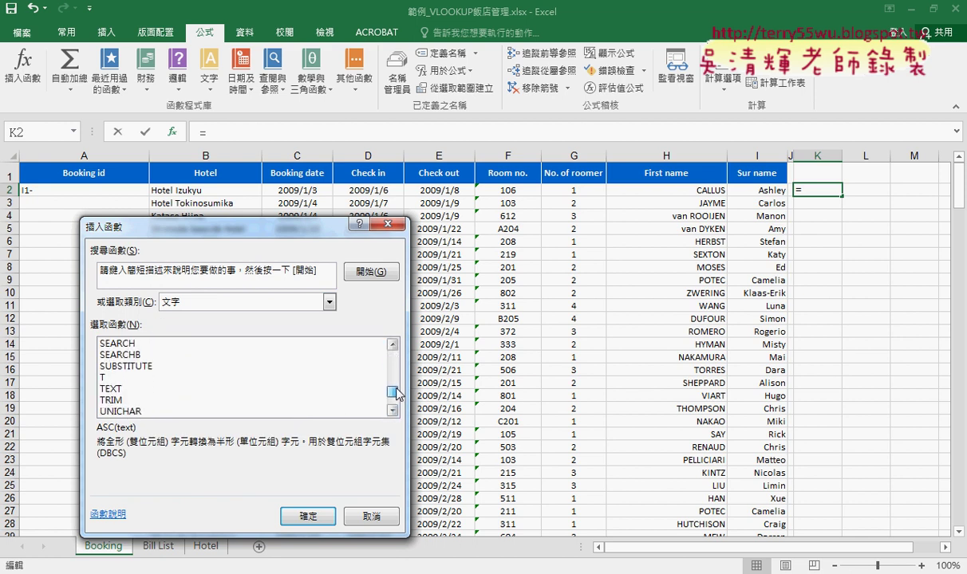
{"action": "double_click", "coordinate": [137, 389]}
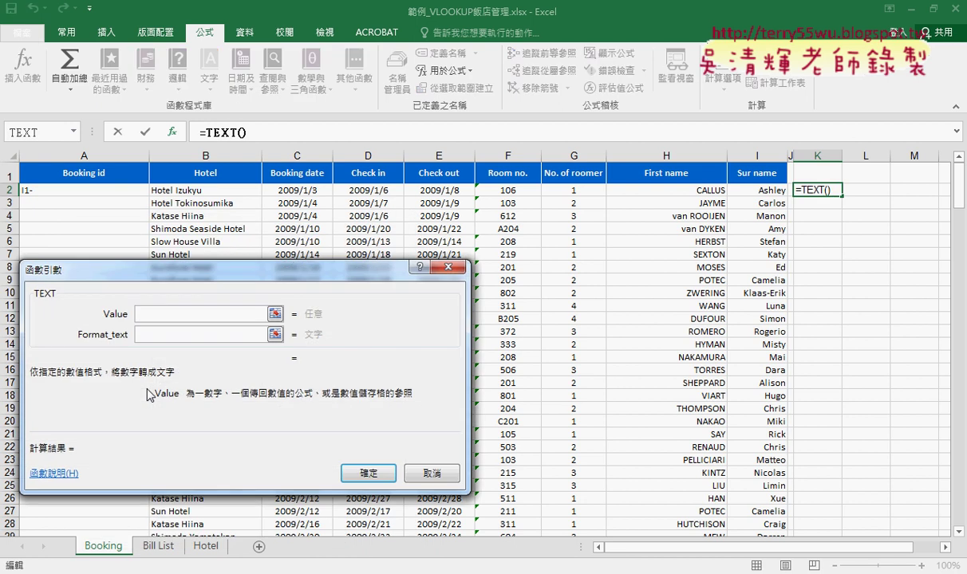
Set TEXT's Value to D2 and Format_text to "mmdd" so K2 shows 0106
{"action": "left_click_drag", "start_coordinate": [214, 277], "coordinate": [277, 300]}
{"action": "left_click", "coordinate": [365, 185]}
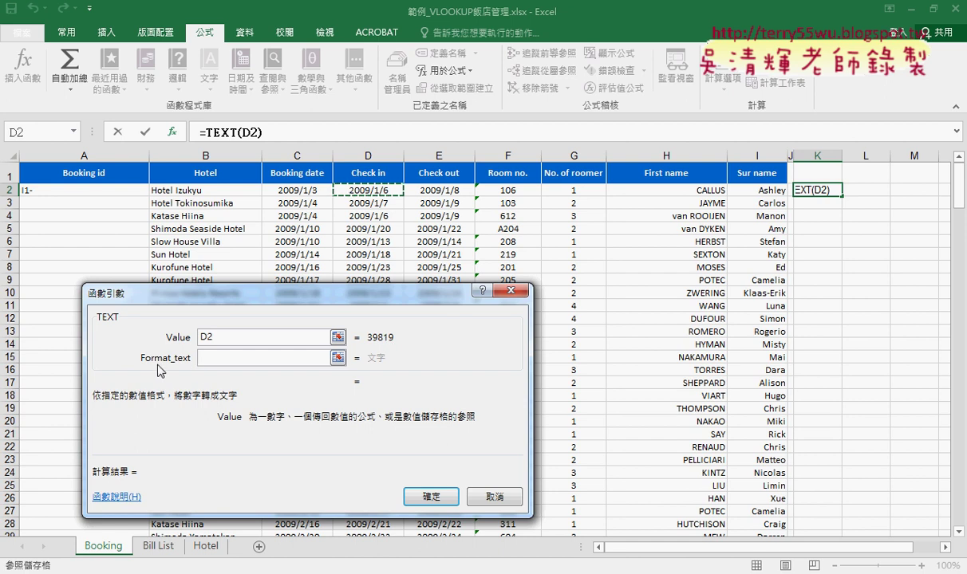
{"action": "left_click", "coordinate": [313, 363]}
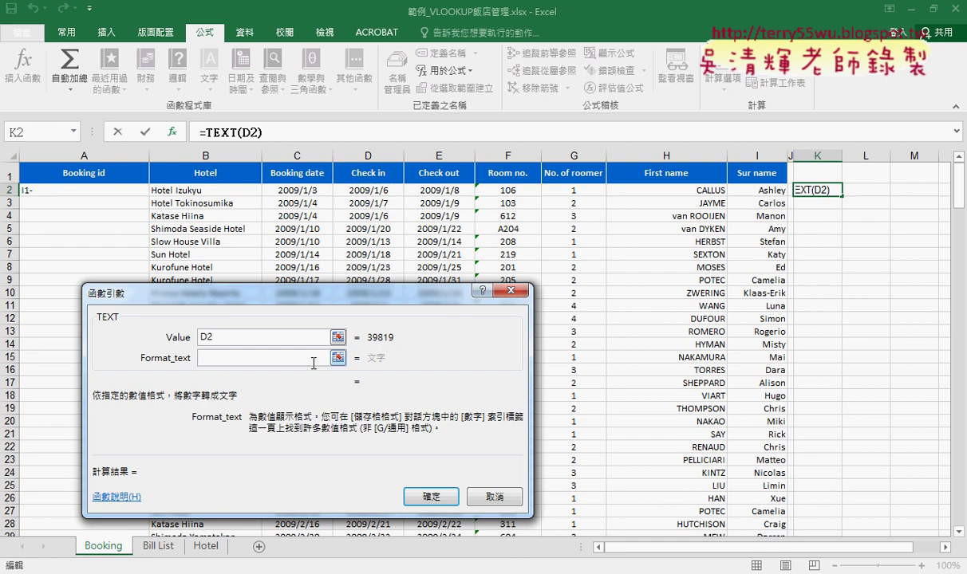
{"action": "type", "text": "\""}
{"action": "type", "text": "mm"}
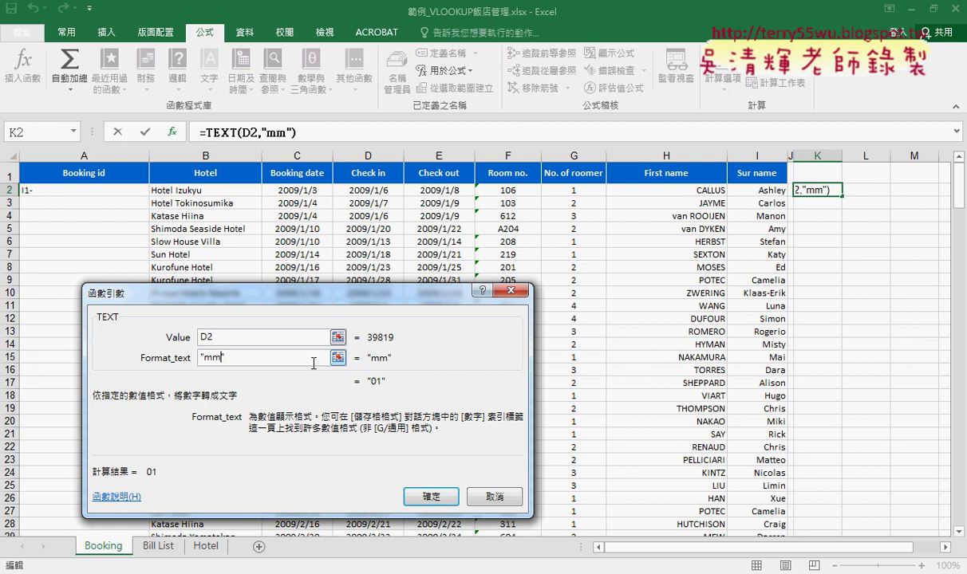
{"action": "type", "text": "dd"}
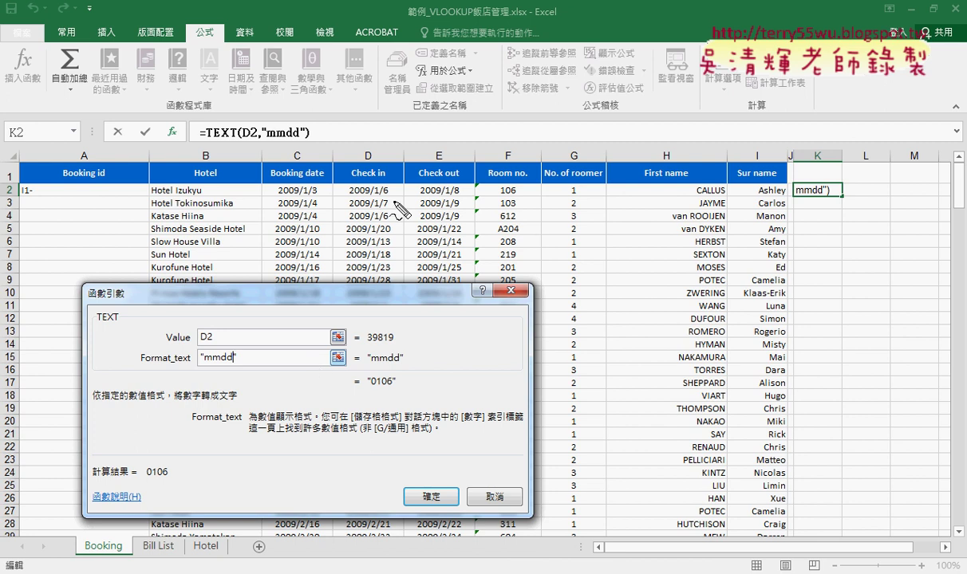
{"action": "mouse_move", "coordinate": [388, 191]}
{"action": "left_mouse_down"}
{"action": "mouse_move", "coordinate": [350, 194]}
{"action": "mouse_move", "coordinate": [249, 335]}
{"action": "left_mouse_up"}
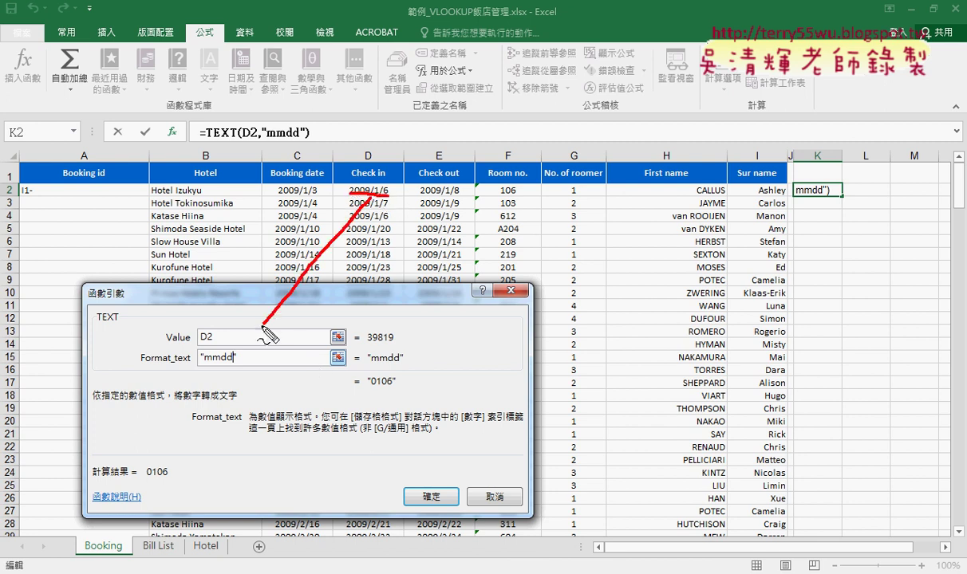
{"action": "left_click_drag", "start_coordinate": [124, 321], "coordinate": [88, 321]}
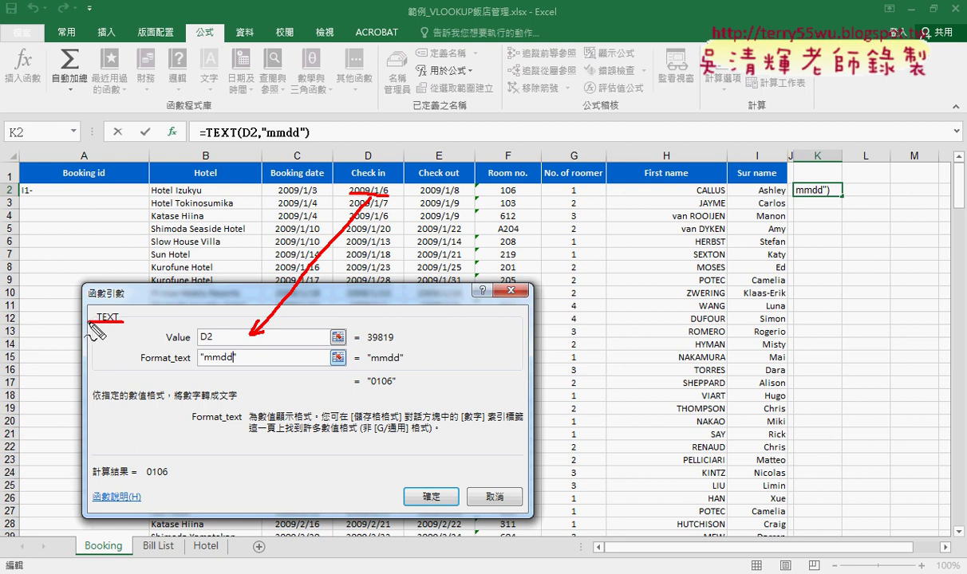
{"action": "mouse_move", "coordinate": [189, 365]}
{"action": "left_mouse_down"}
{"action": "mouse_move", "coordinate": [234, 364]}
{"action": "mouse_move", "coordinate": [194, 357]}
{"action": "mouse_move", "coordinate": [247, 357]}
{"action": "left_mouse_up"}
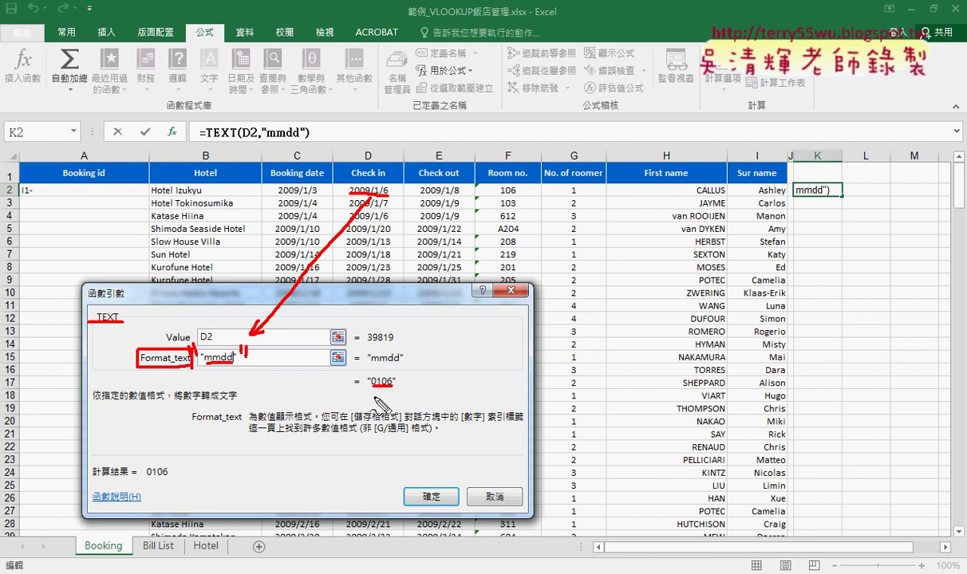
{"action": "left_click_drag", "start_coordinate": [368, 386], "coordinate": [392, 381]}
{"action": "key", "text": "Escape"}
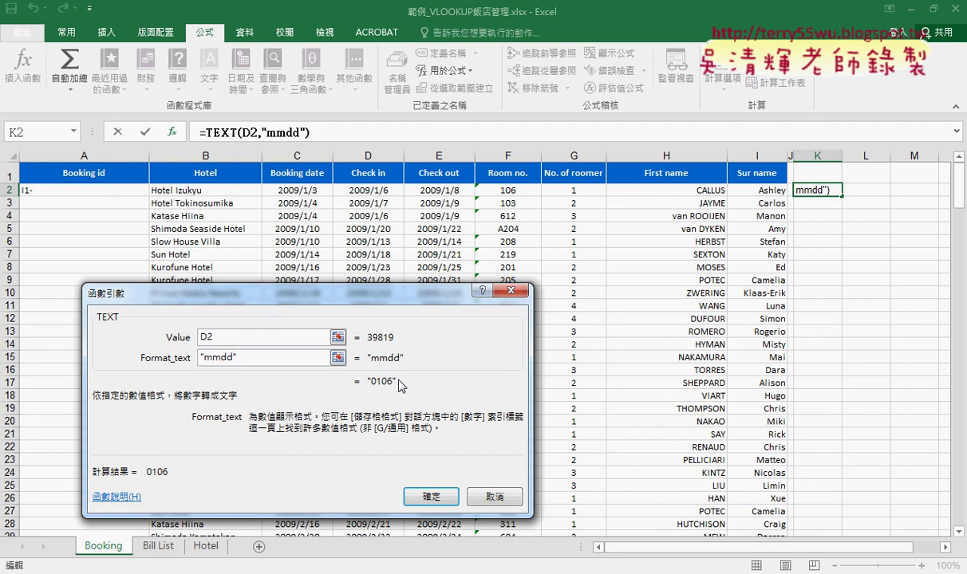
{"action": "left_click", "coordinate": [444, 501]}
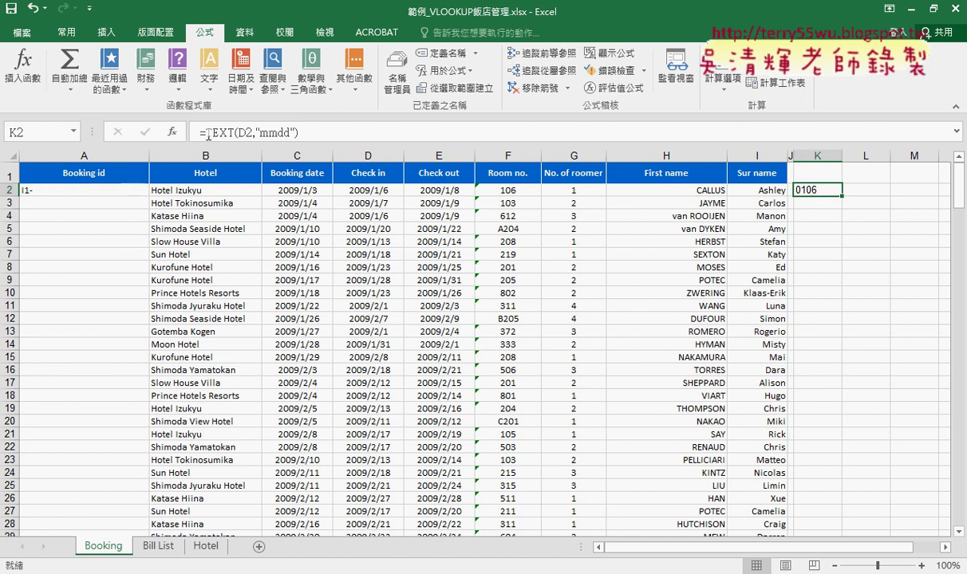
Copy the TEXT(D2,"mmdd") text from K2's formula bar, leaving K2 unchanged
{"action": "left_click_drag", "start_coordinate": [204, 132], "coordinate": [307, 134]}
{"action": "right_click", "coordinate": [253, 134]}
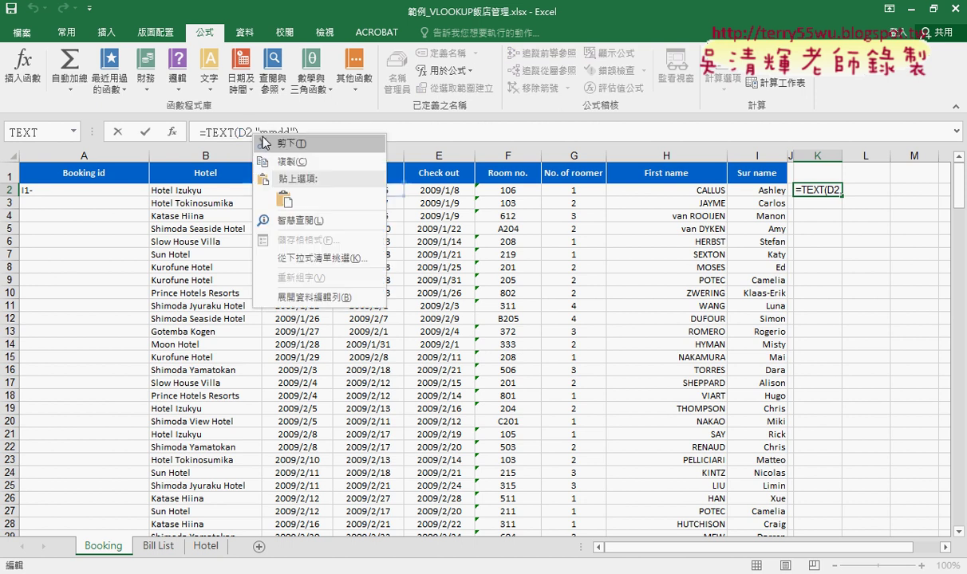
{"action": "left_click", "coordinate": [281, 168]}
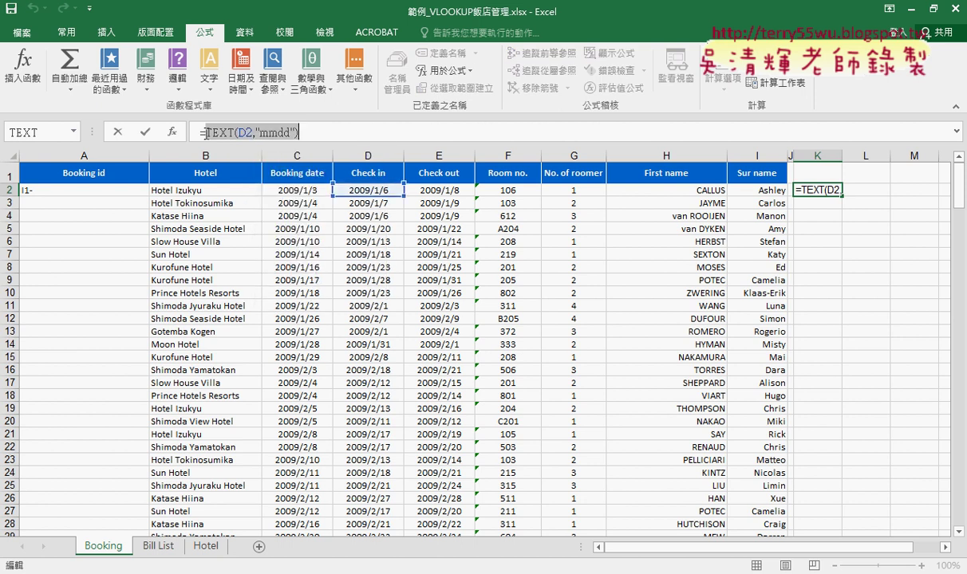
{"action": "left_click", "coordinate": [118, 133]}
Append &TEXT(D2,"mmdd") to A2's formula so it reads I1-0106
{"action": "left_click", "coordinate": [63, 190]}
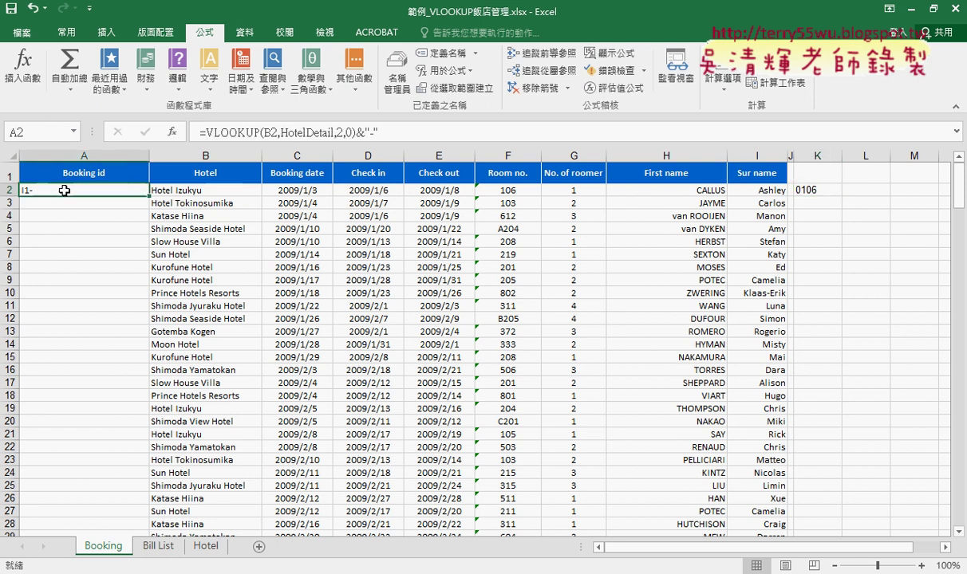
{"action": "left_click", "coordinate": [402, 134]}
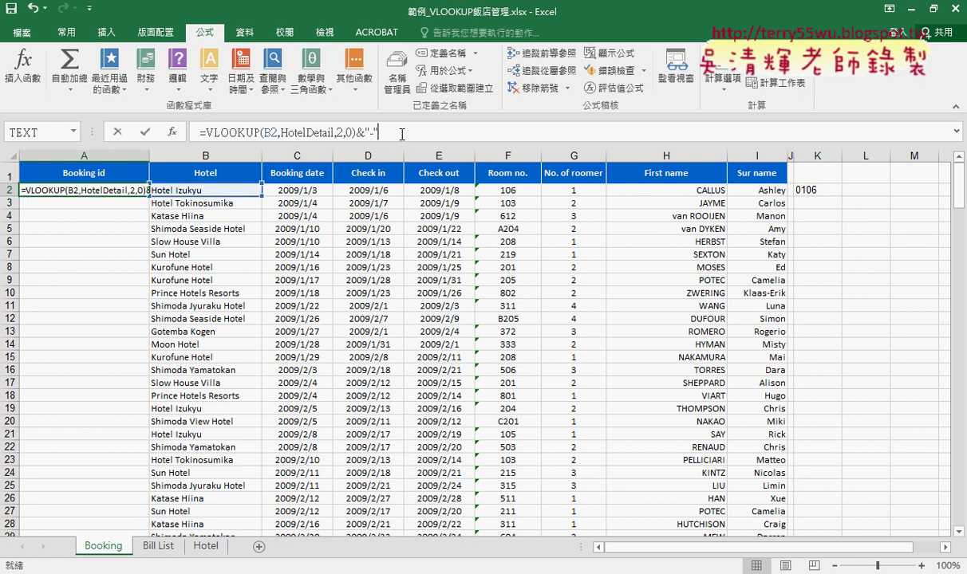
{"action": "type", "text": "&"}
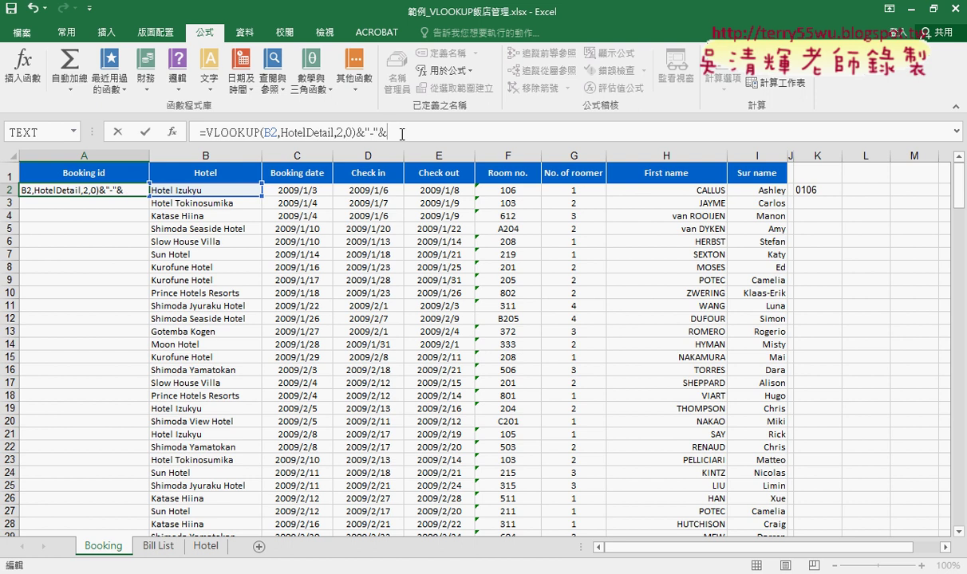
{"action": "type", "text": "TEXT(D2,\"mmdd\")"}
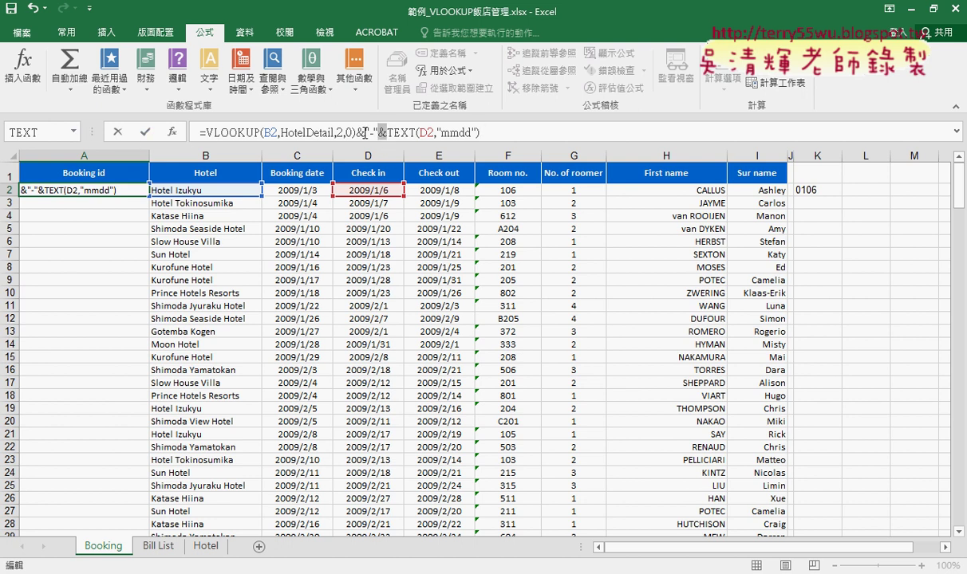
{"action": "left_click_drag", "start_coordinate": [377, 134], "coordinate": [388, 133]}
{"action": "left_click", "coordinate": [141, 130]}
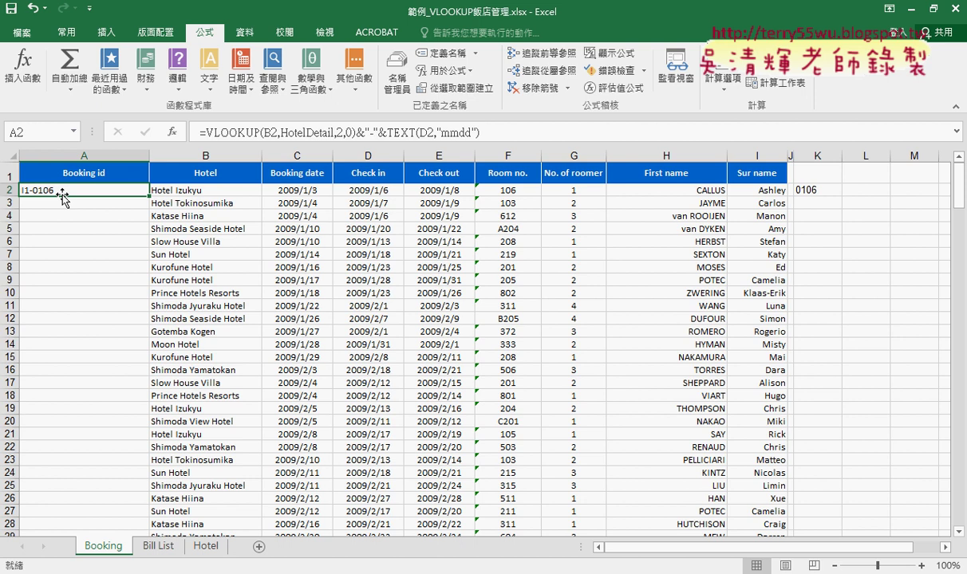
Append &"-" to A2's formula so it shows I1-0106-, then return to the assignment document
{"action": "left_click", "coordinate": [514, 134]}
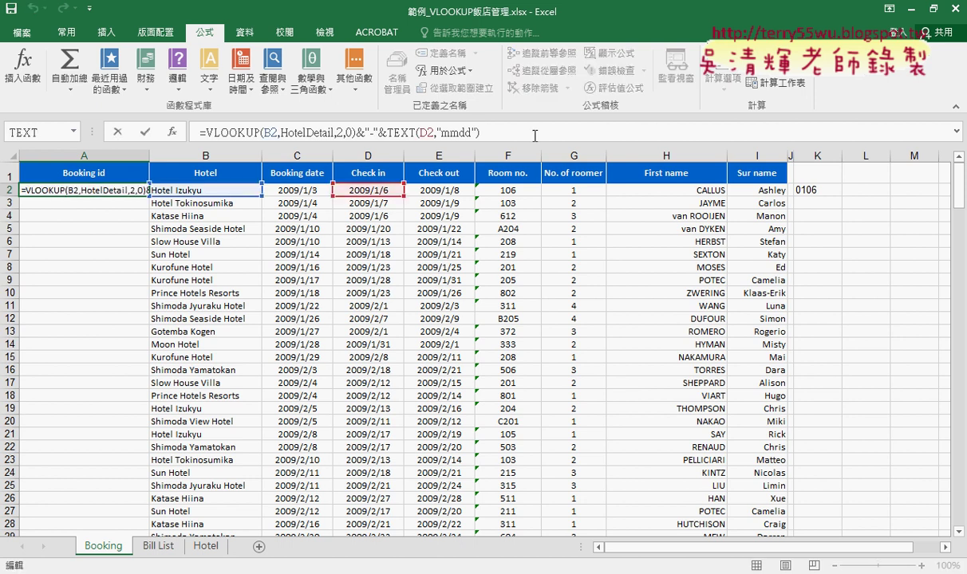
{"action": "type", "text": "&\""}
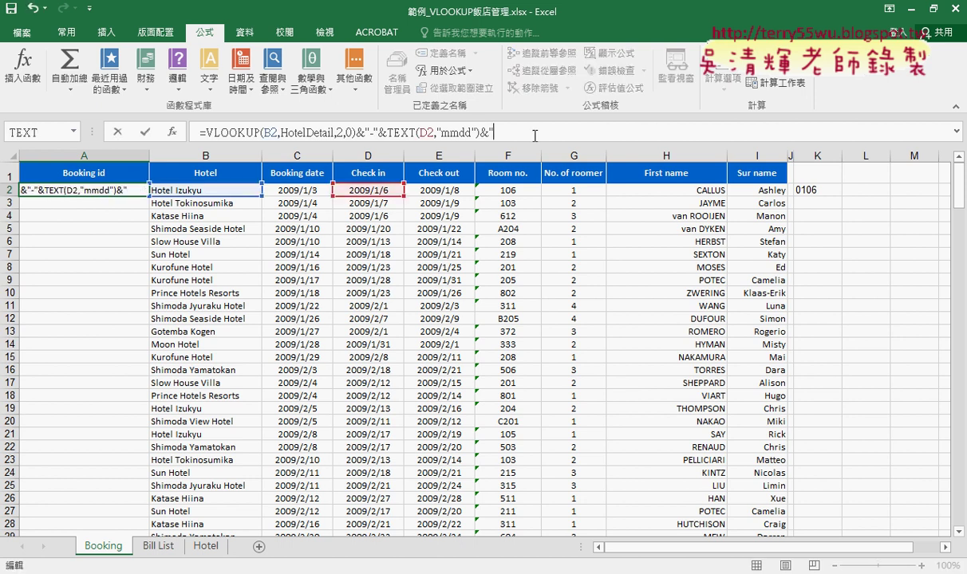
{"action": "type", "text": "-\""}
{"action": "left_click", "coordinate": [144, 132]}
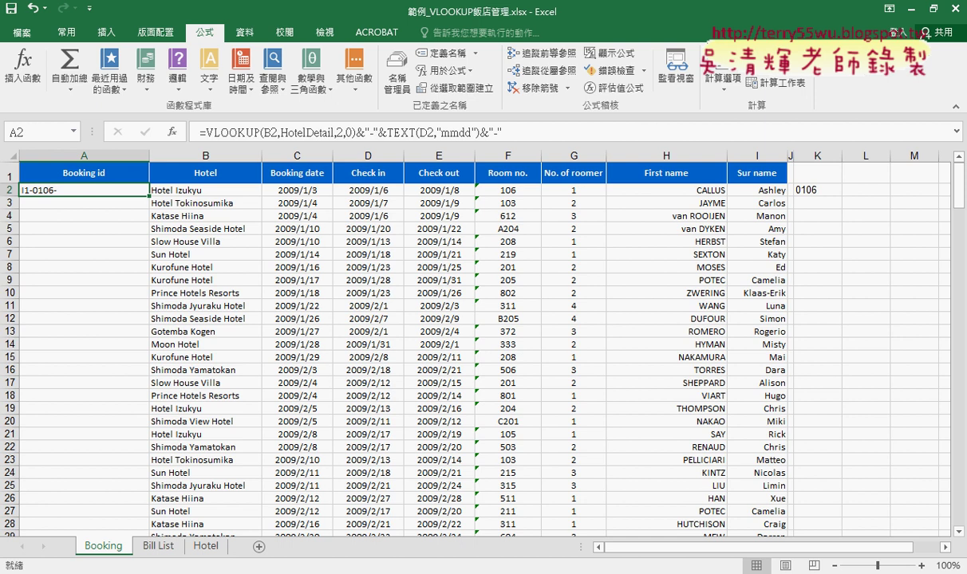
{"action": "key", "text": "alt+Tab"}
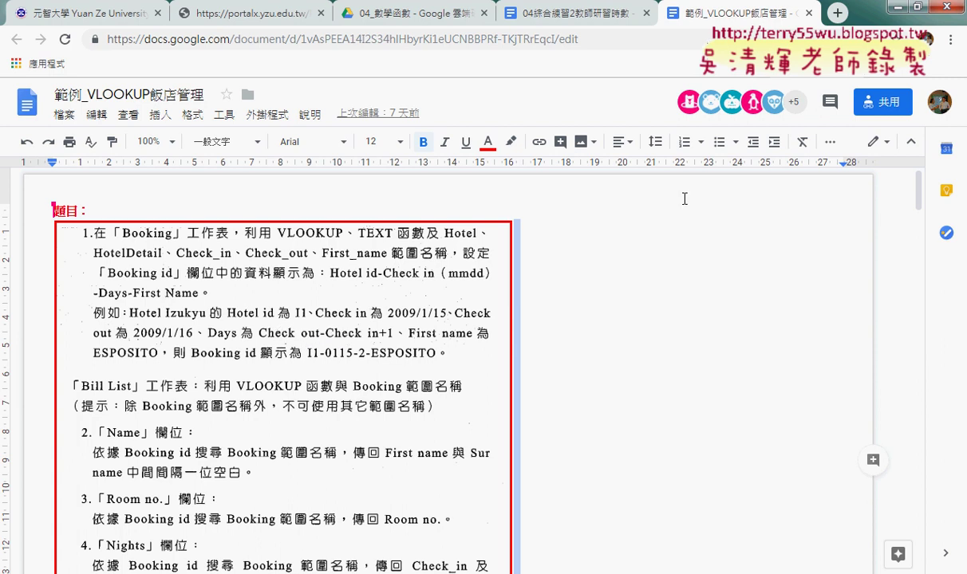
Append &E2-D2+1 to A2's formula so the Booking id reads I1-0106-3
{"action": "left_click", "coordinate": [897, 7]}
{"action": "left_click", "coordinate": [511, 131]}
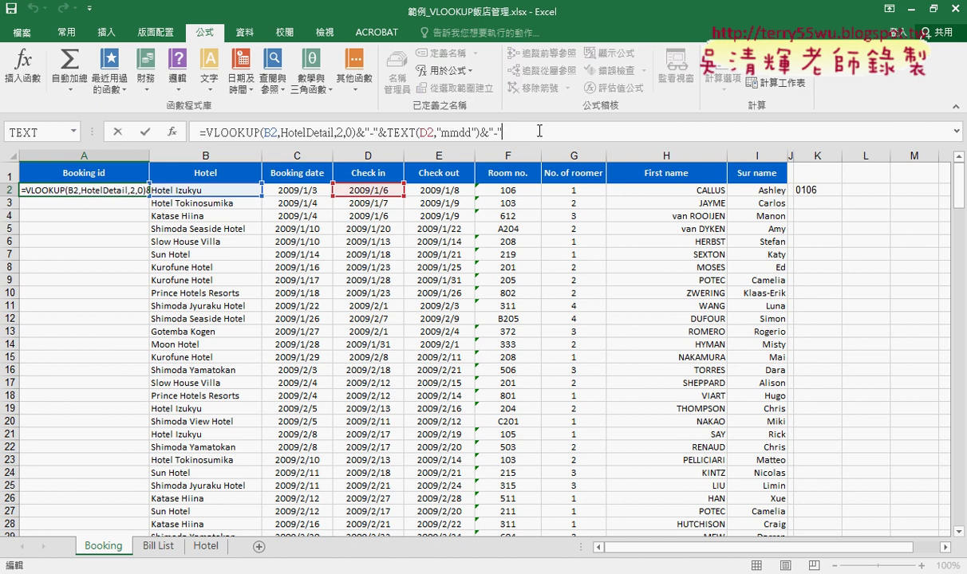
{"action": "type", "text": "&"}
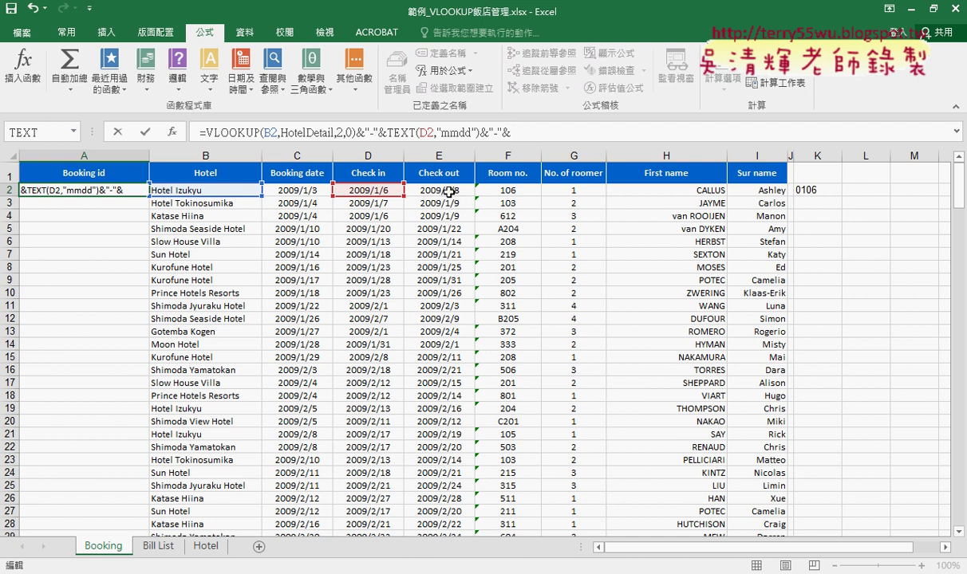
{"action": "left_click", "coordinate": [461, 191]}
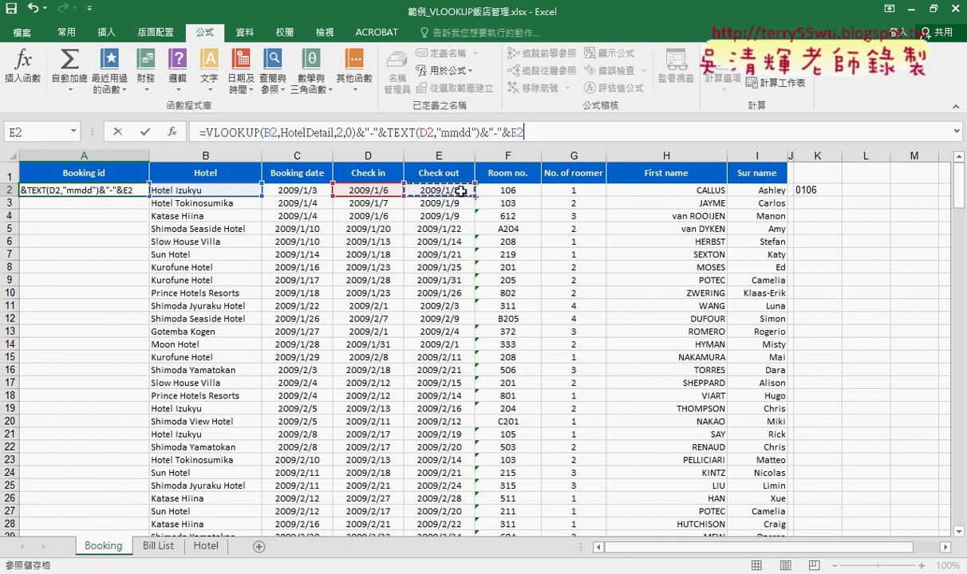
{"action": "type", "text": "-"}
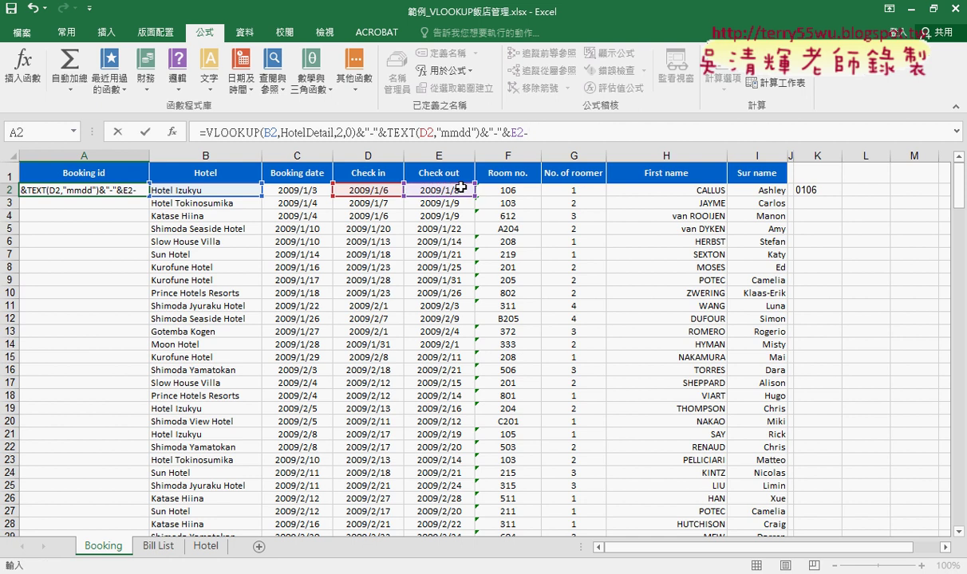
{"action": "left_click", "coordinate": [348, 191]}
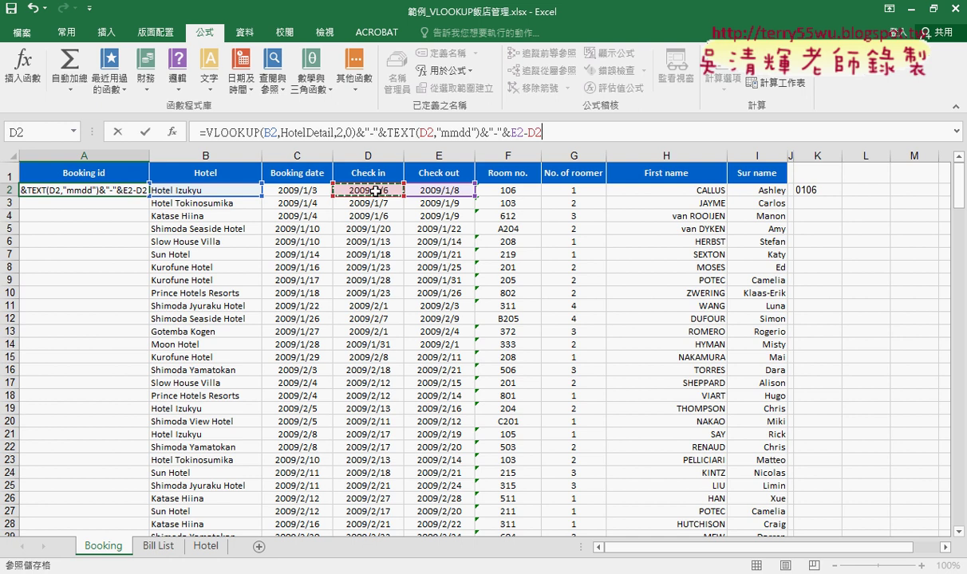
{"action": "type", "text": "+1"}
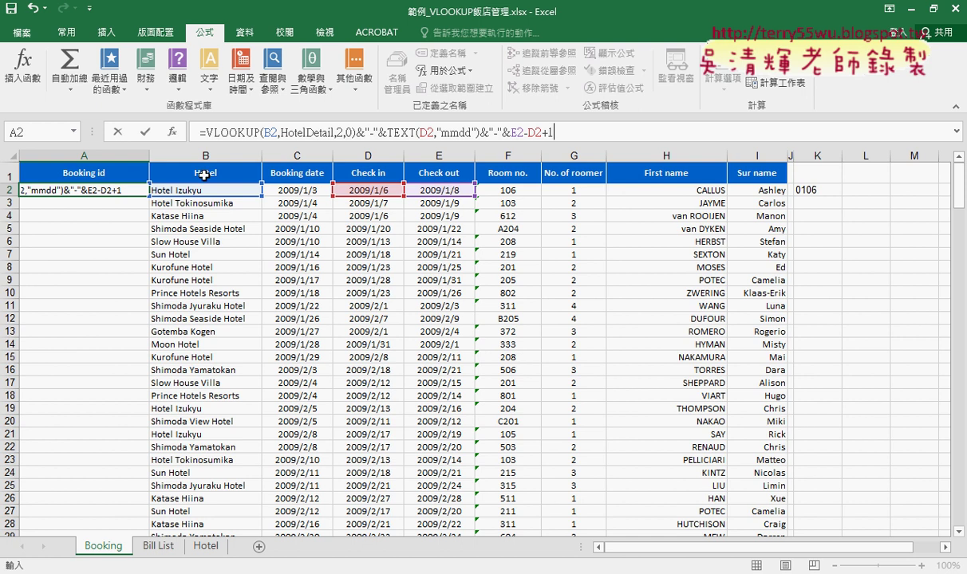
{"action": "left_click", "coordinate": [145, 132]}
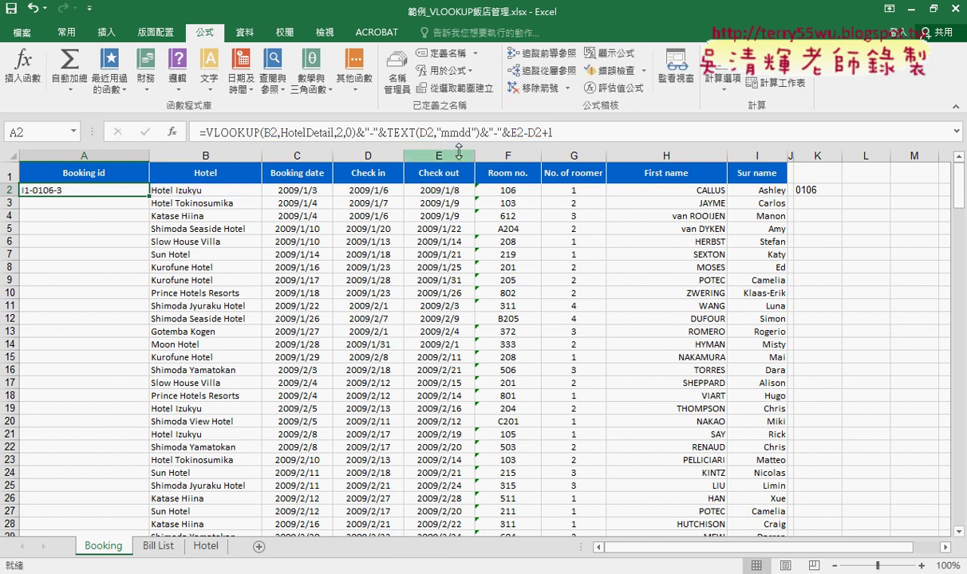
Append &"-"&H2 to A2's formula, adding the first name to give I1-0106-3-CALLUS
{"action": "left_click", "coordinate": [577, 132]}
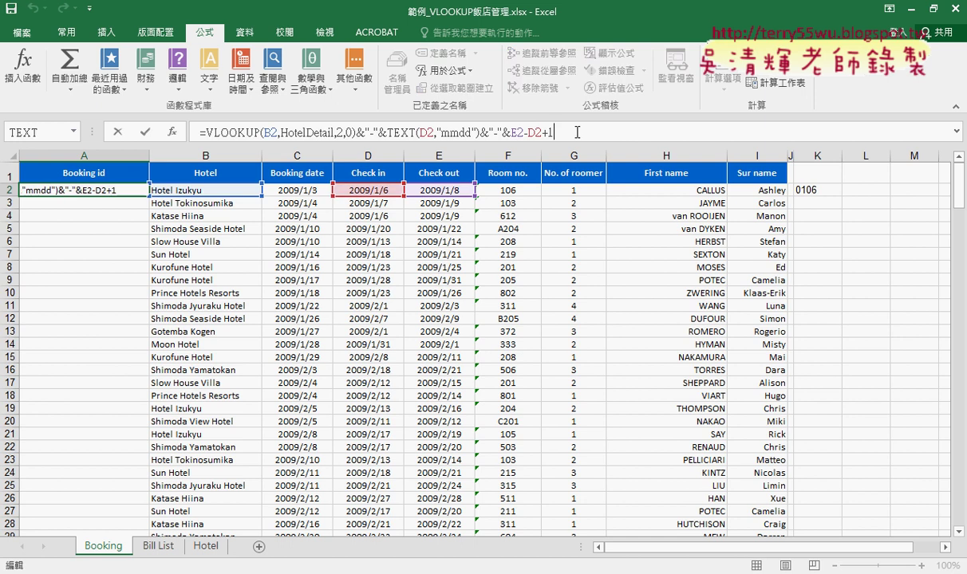
{"action": "type", "text": "&\""}
{"action": "type", "text": "-\"&"}
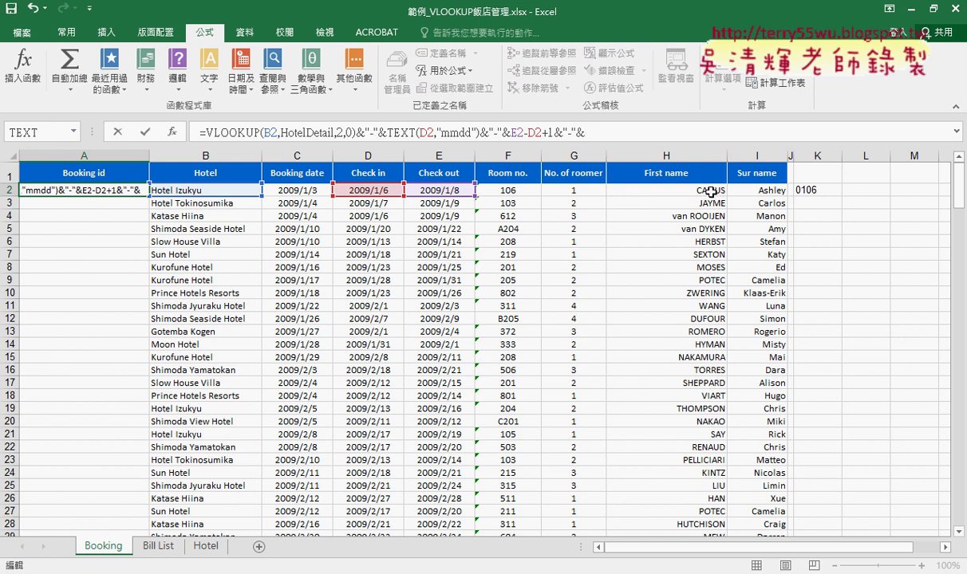
{"action": "left_click", "coordinate": [710, 193]}
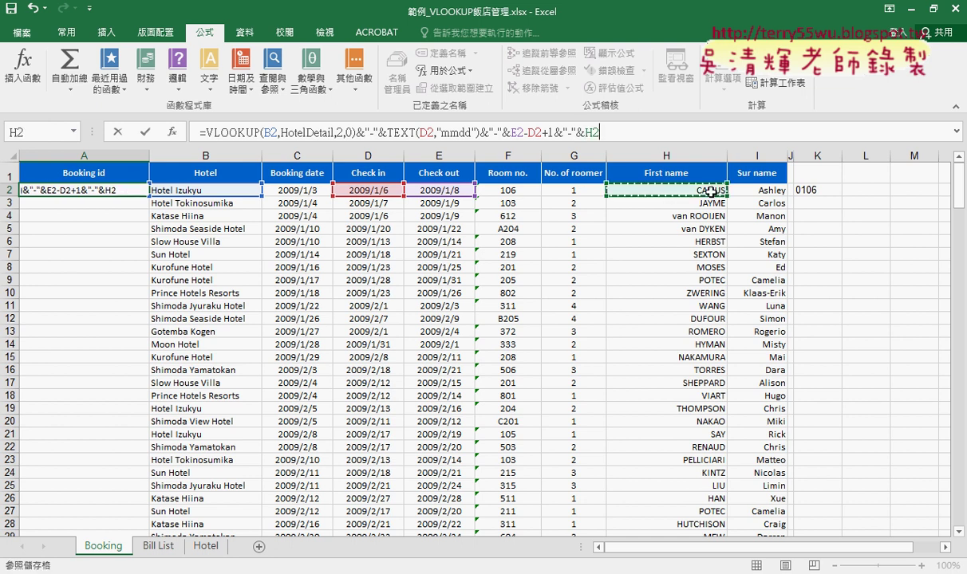
{"action": "left_click", "coordinate": [146, 133]}
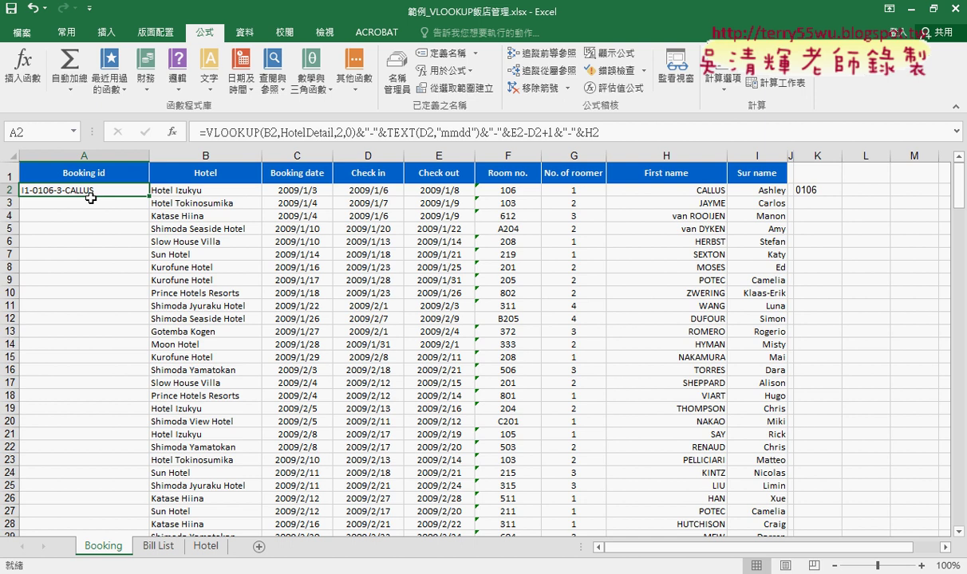
Fill A2's Booking id formula down all 224 booking rows and review it in the formula bar
{"action": "double_click", "coordinate": [149, 197]}
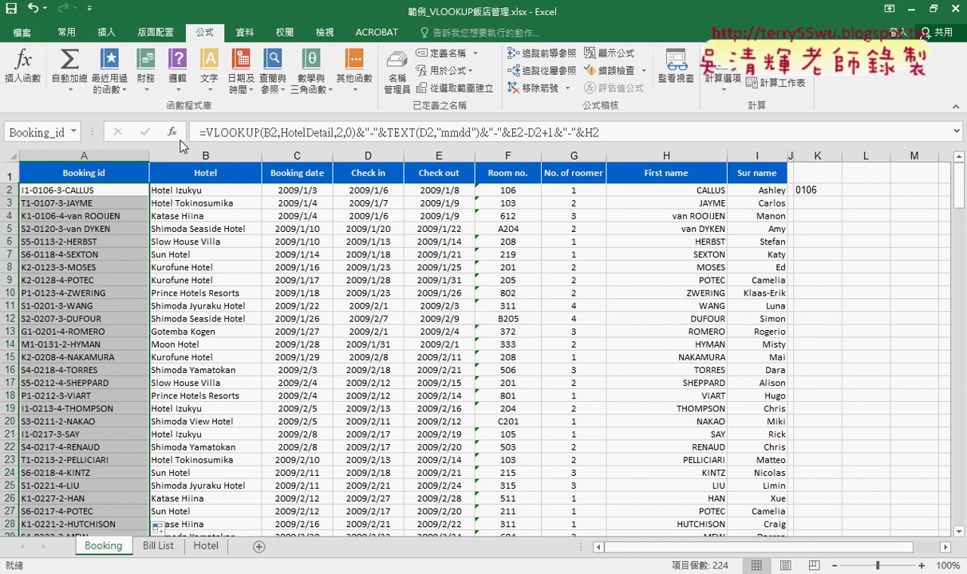
{"action": "left_click", "coordinate": [617, 134]}
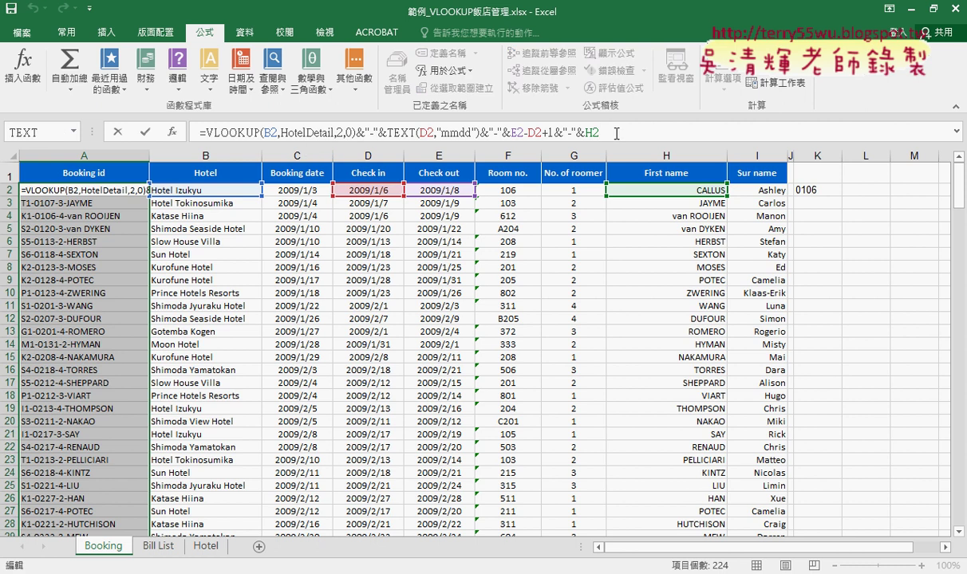